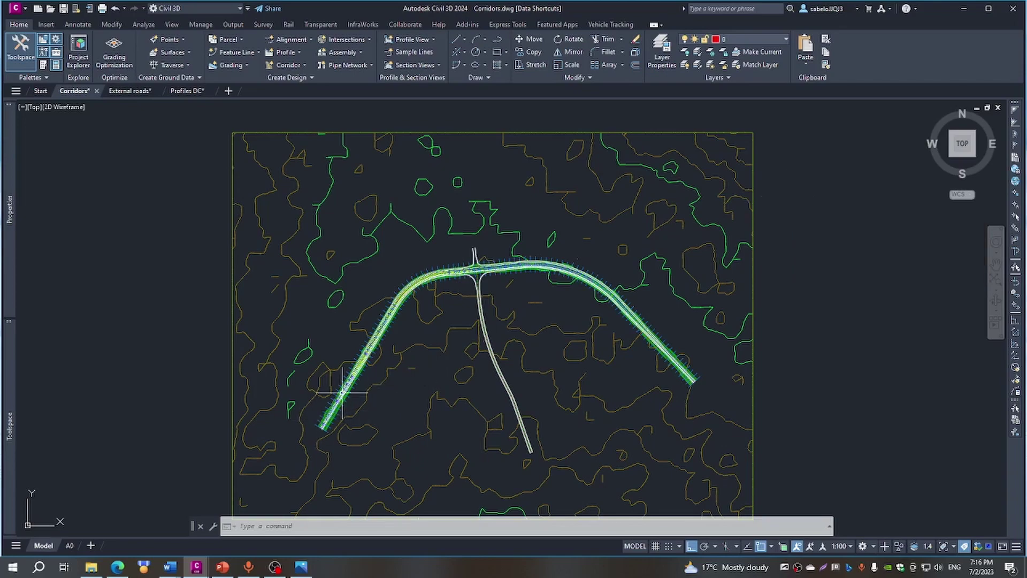
- Freeze the main road corridor's layer by picking the corridor in the drawing
scroll(343, 393, up, 5)
scroll(387, 319, up, 2)
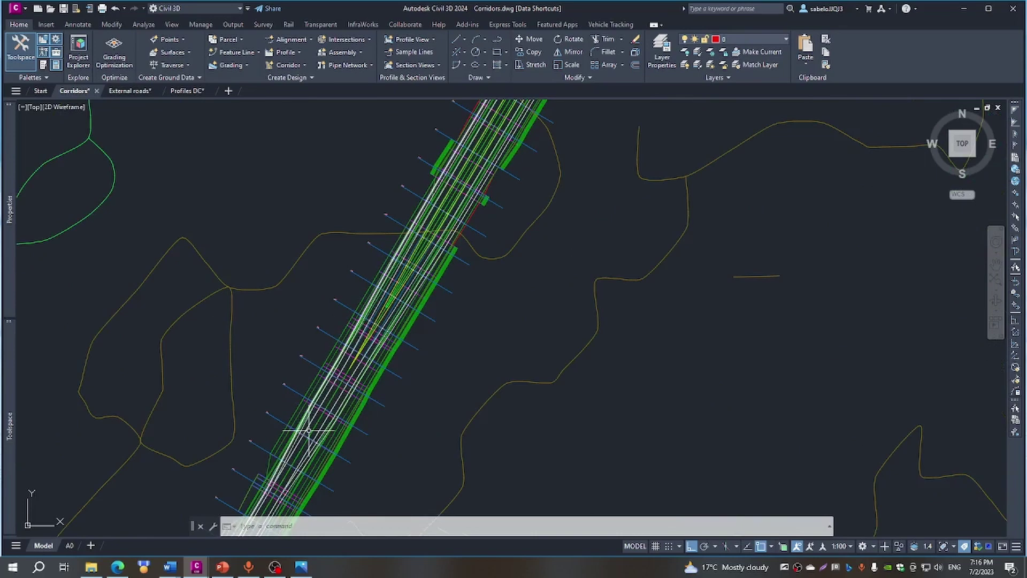
click(711, 57)
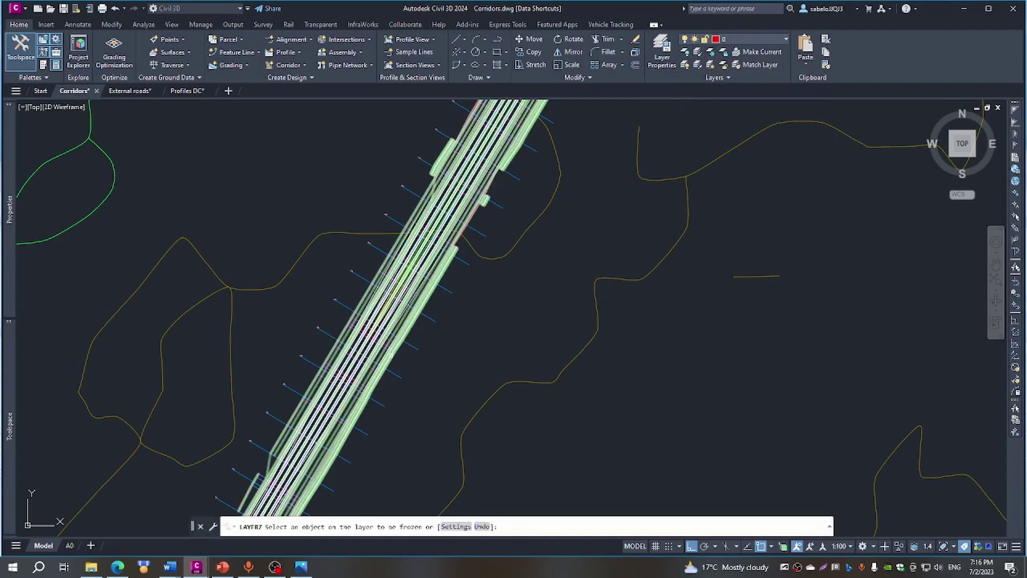
click(392, 356)
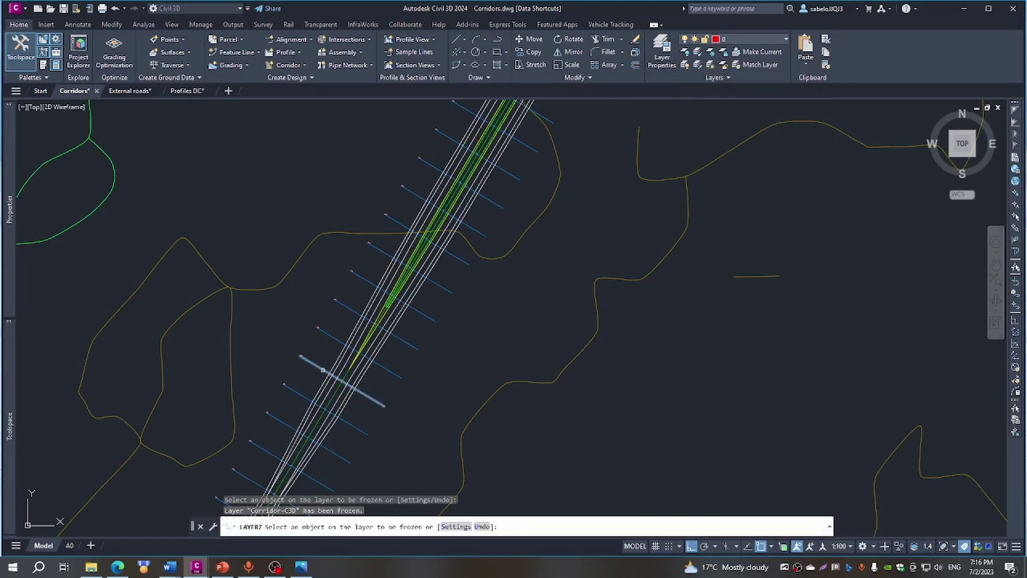
right_click(397, 445)
click(417, 451)
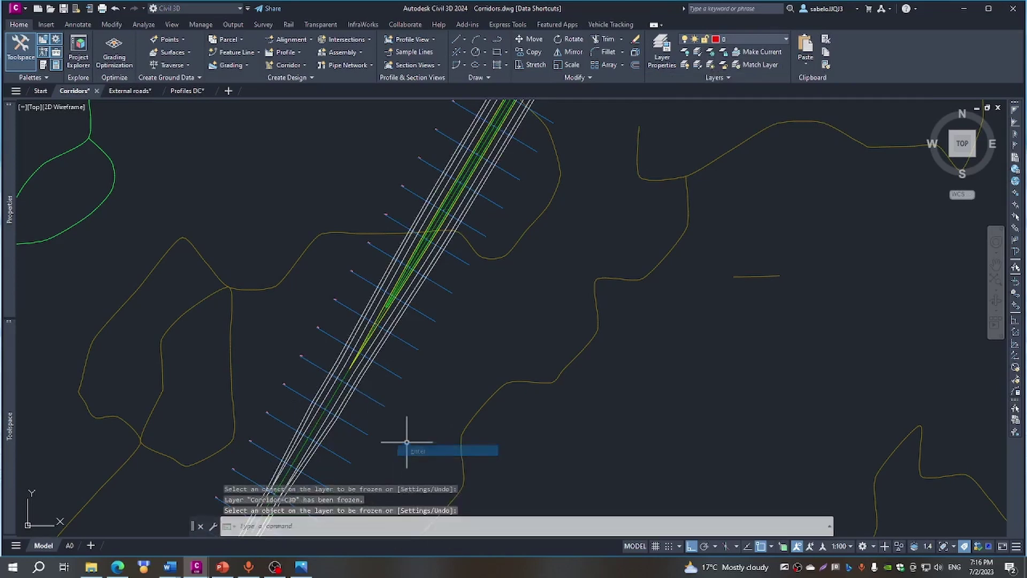
- Examine the main road's alignments, the tapered median kerbing at its southwestern end, and the intersection with the secondary road
scroll(406, 419, down, 3)
scroll(403, 422, down, 2)
scroll(404, 421, down, 2)
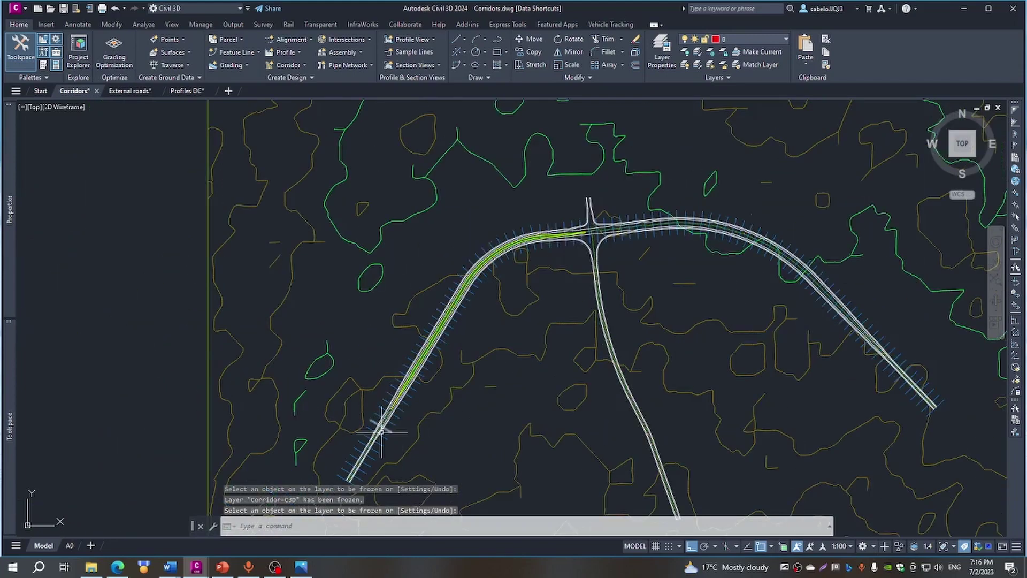
scroll(379, 426, up, 6)
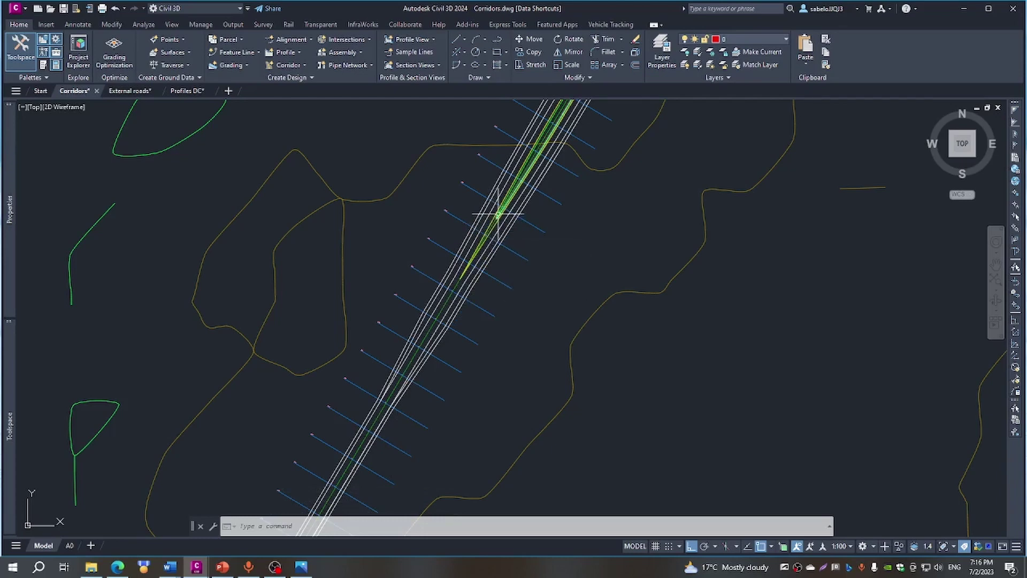
scroll(501, 209, up, 2)
scroll(500, 207, up, 2)
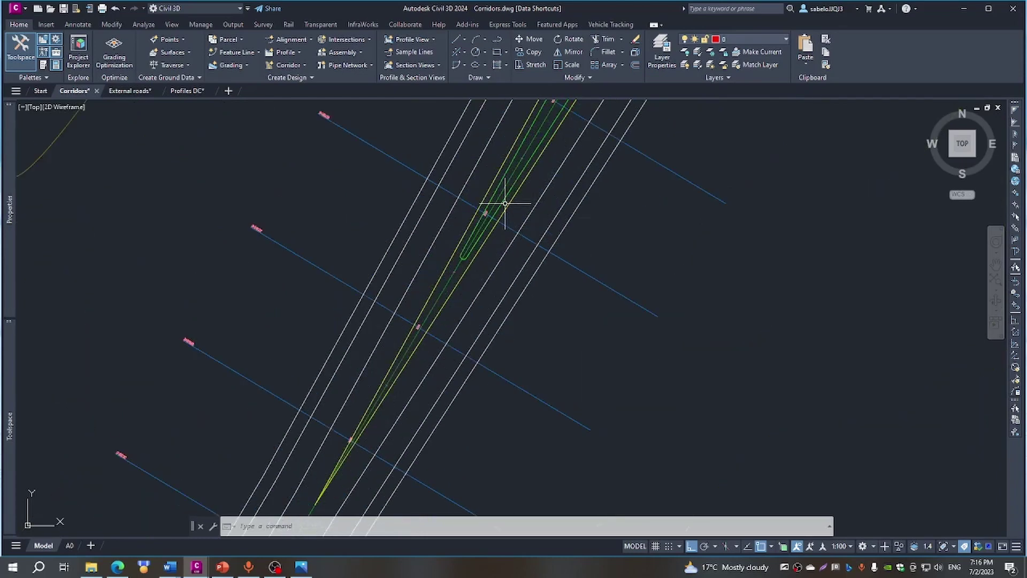
scroll(500, 206, up, 2)
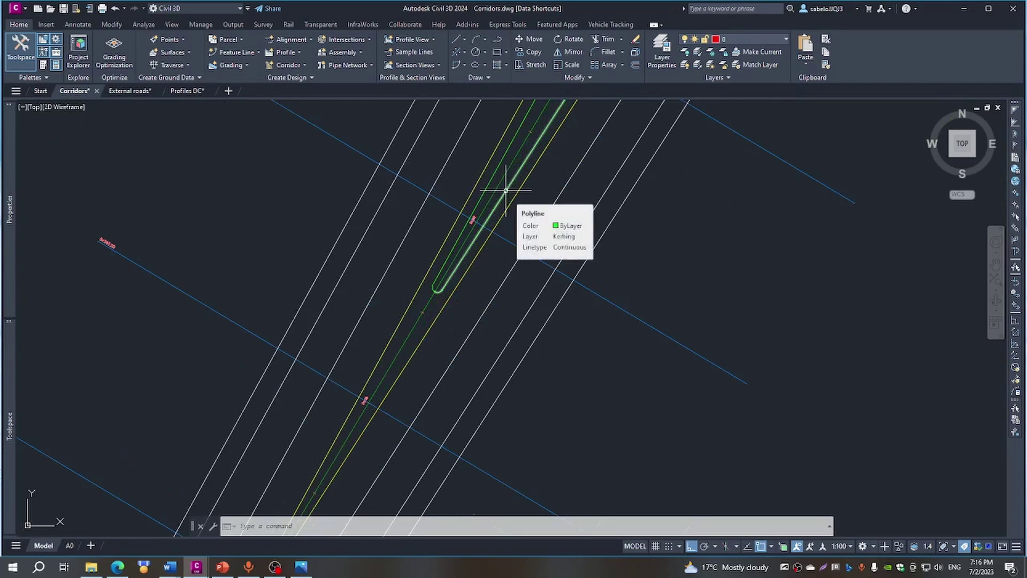
scroll(500, 200, down, 3)
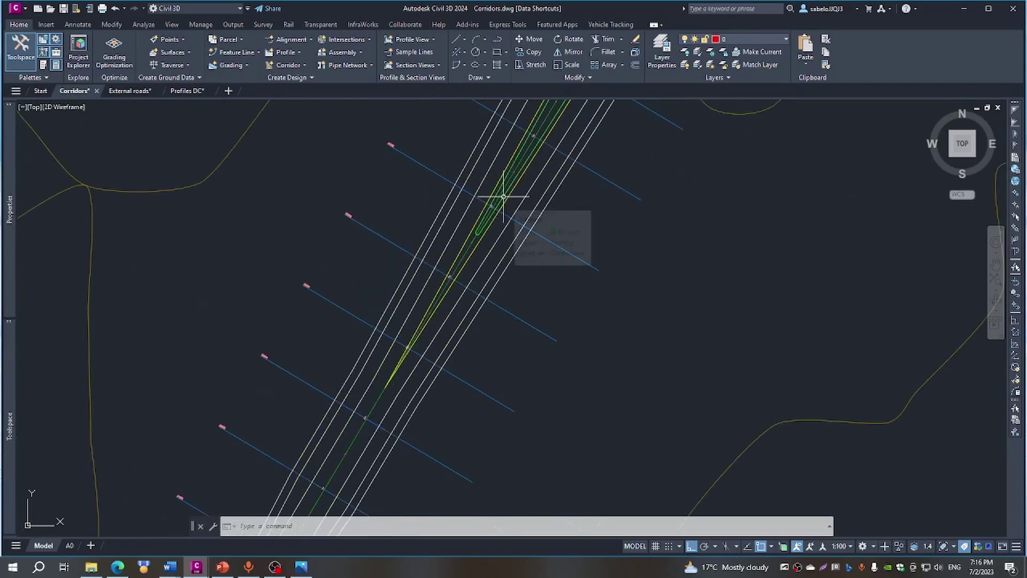
scroll(503, 196, down, 2)
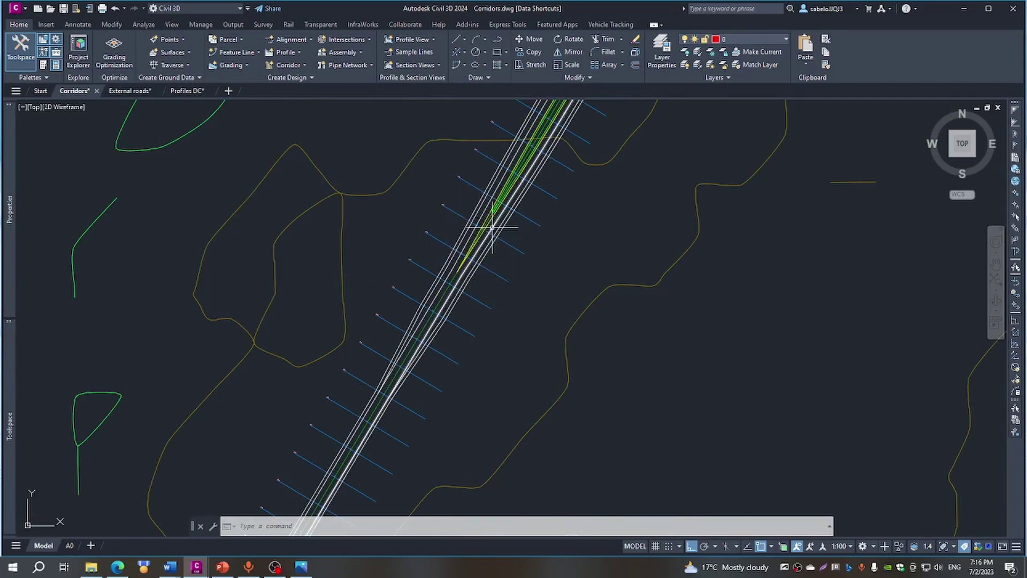
mouse_move(455, 243)
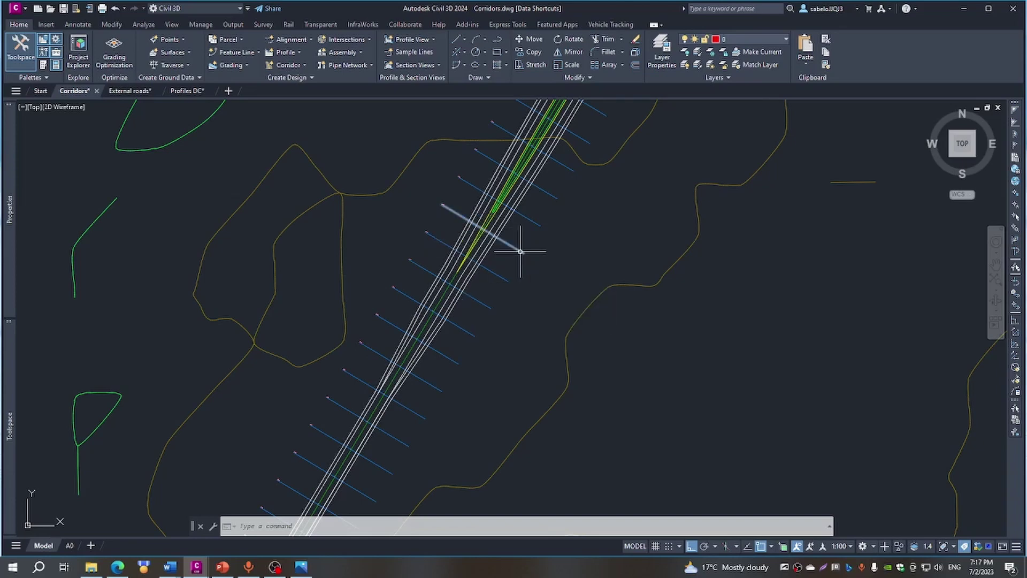
scroll(520, 252, down, 6)
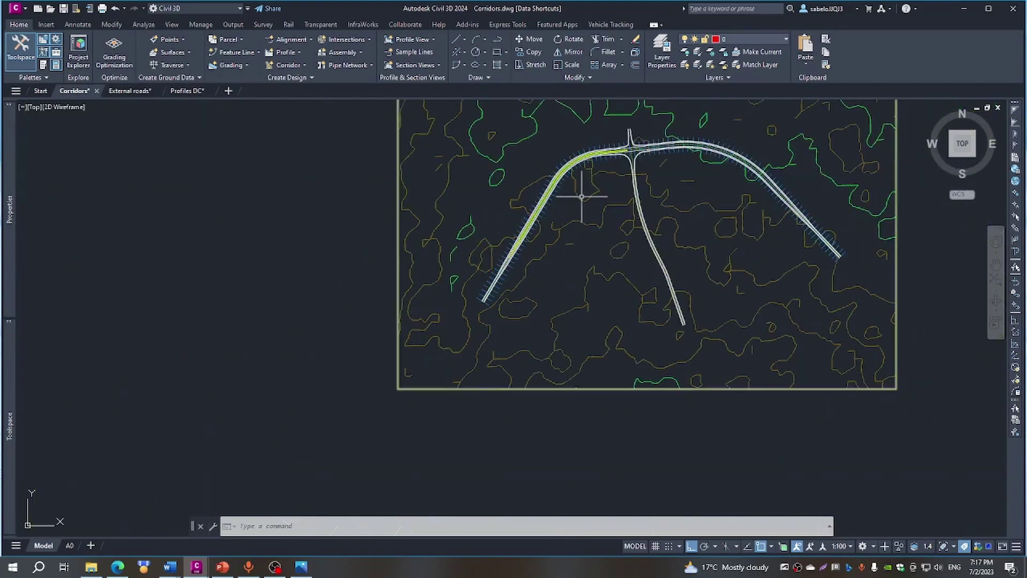
scroll(630, 149, up, 8)
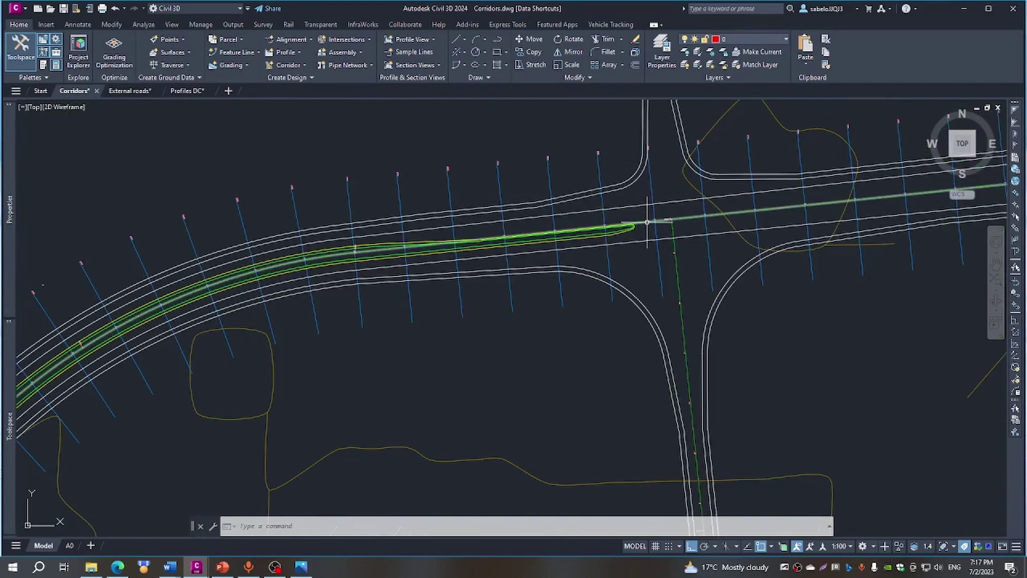
mouse_move(648, 221)
mouse_move(677, 271)
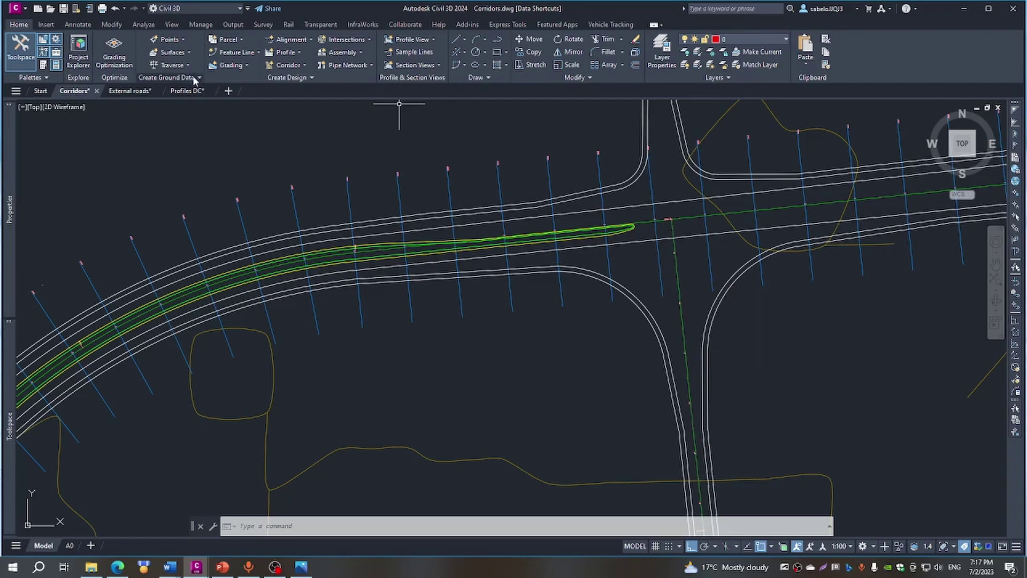
- Switch to the Profiles DC drawing and examine the two roads' profile views with their data bands
click(187, 91)
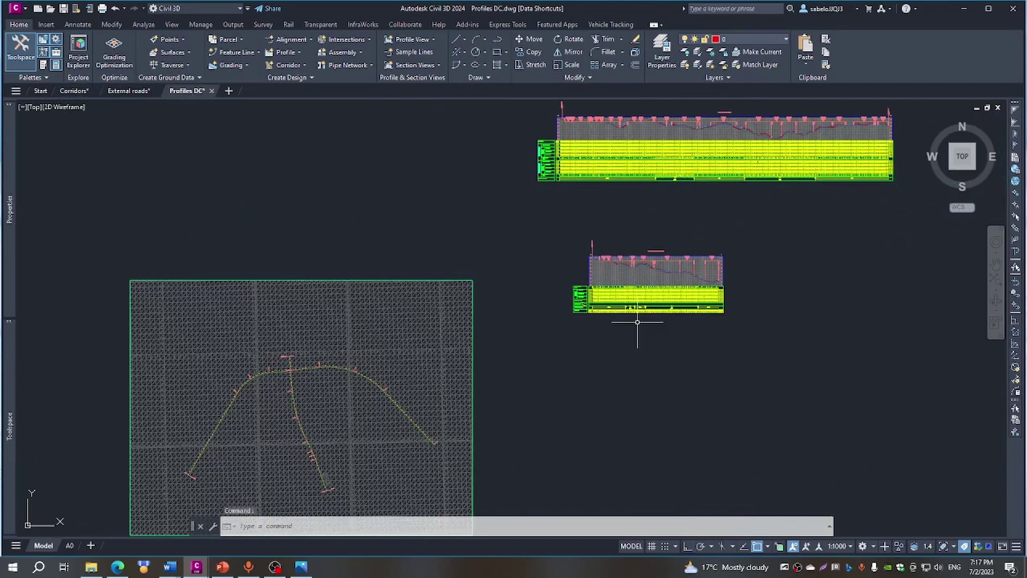
mouse_move(638, 321)
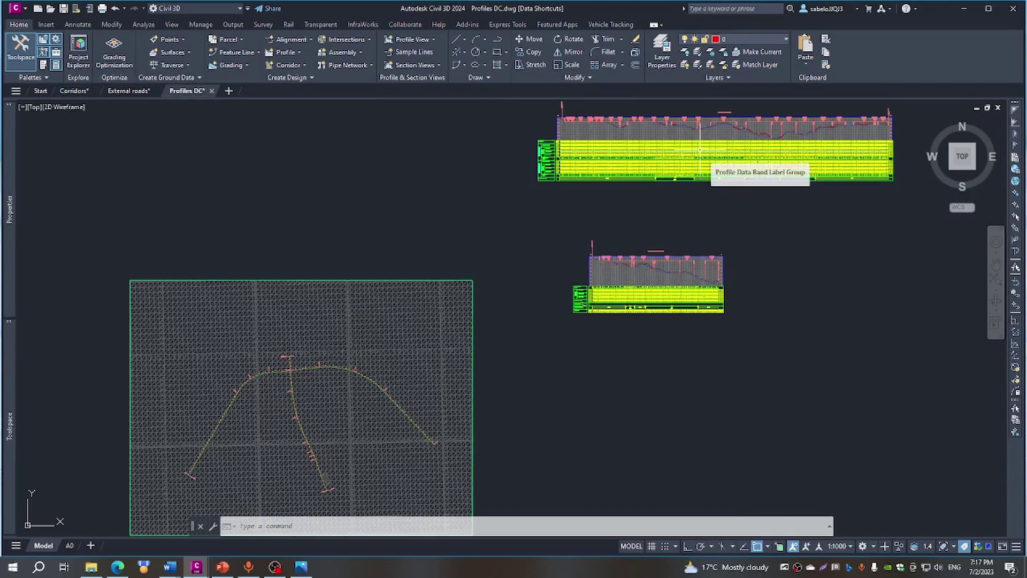
scroll(647, 109, up, 5)
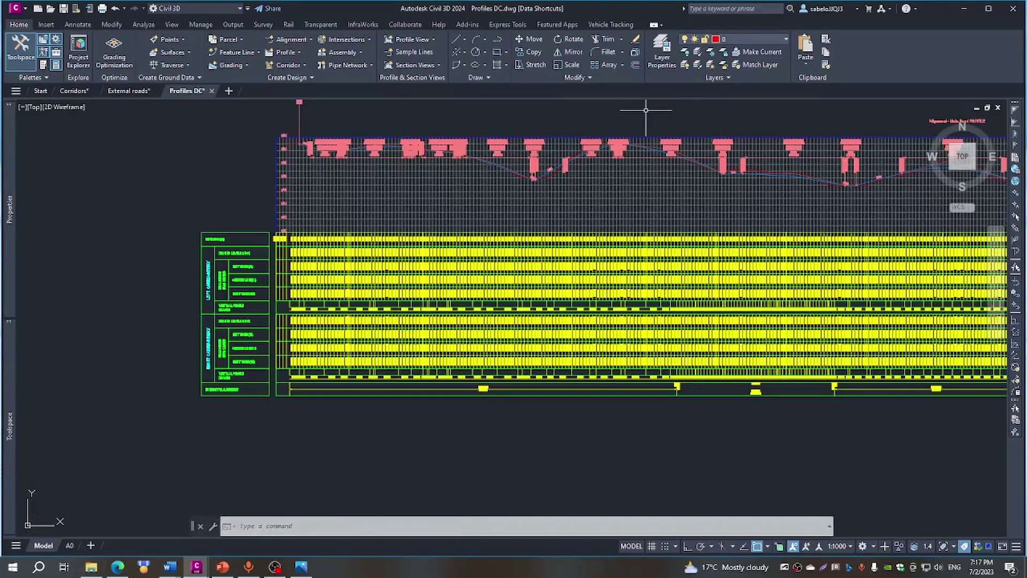
scroll(650, 109, down, 5)
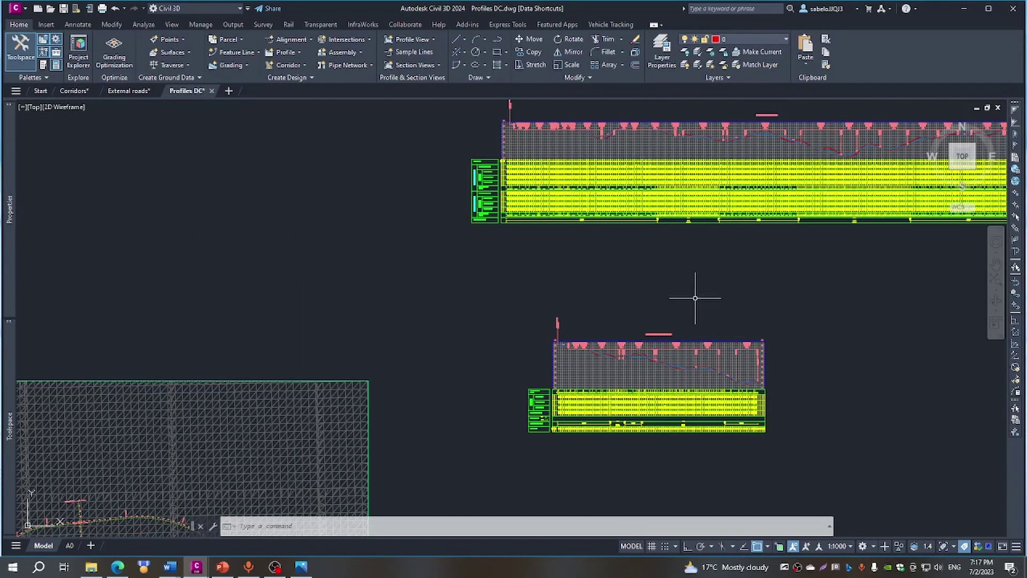
scroll(690, 297, down, 2)
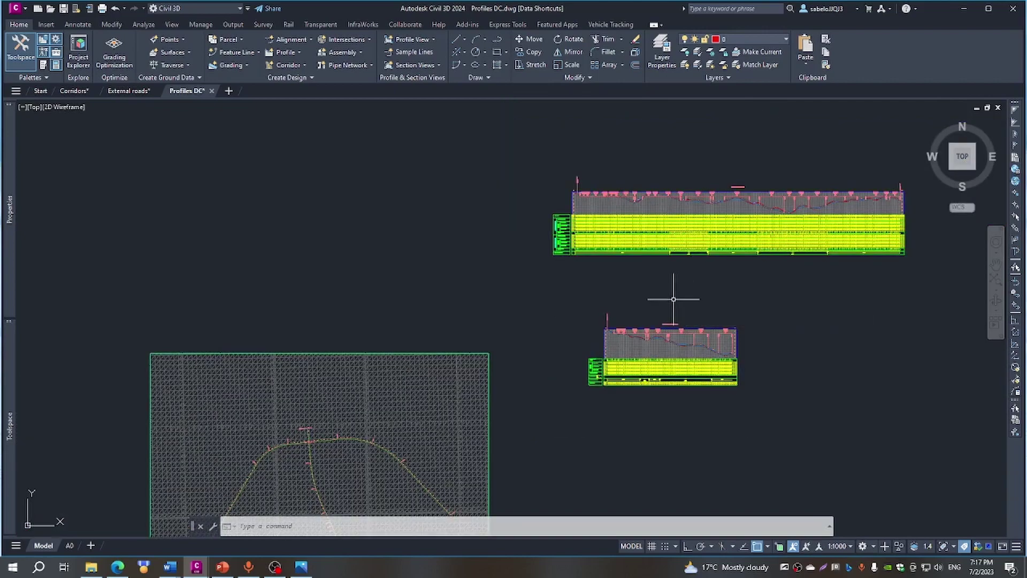
- Return to the Corridors drawing and view the full road layout within the surface border
click(80, 91)
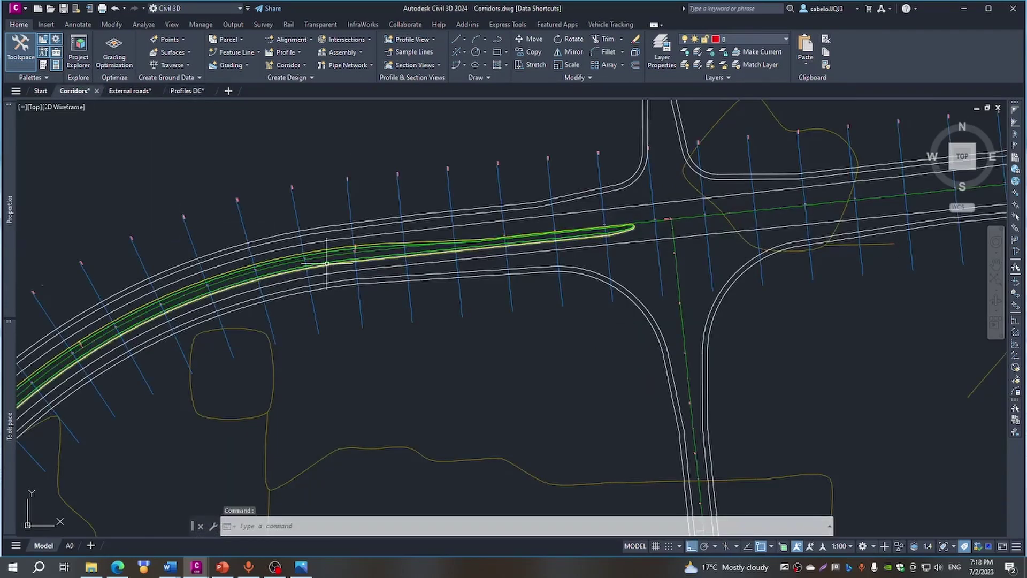
scroll(327, 264, down, 3)
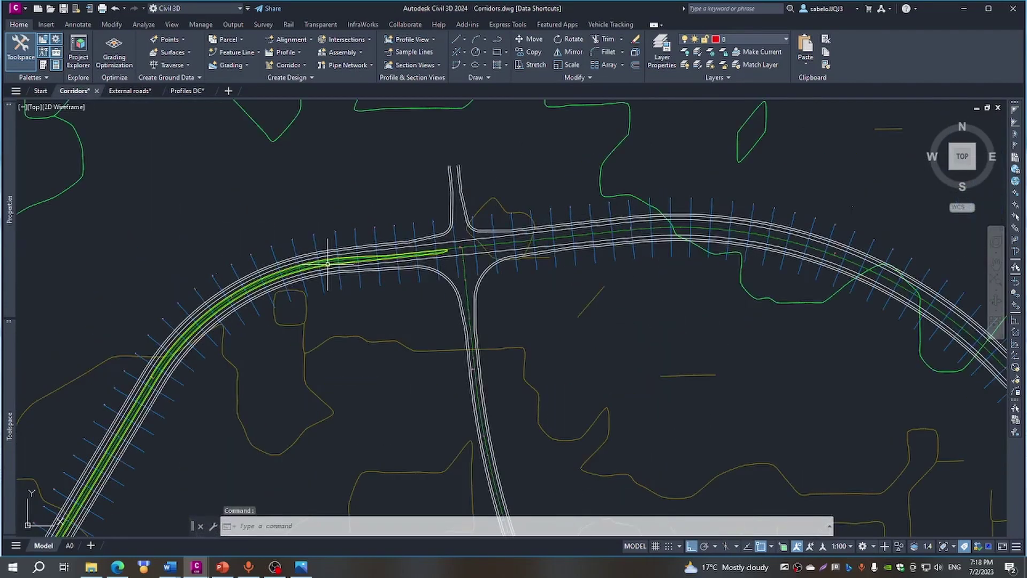
scroll(327, 264, down, 5)
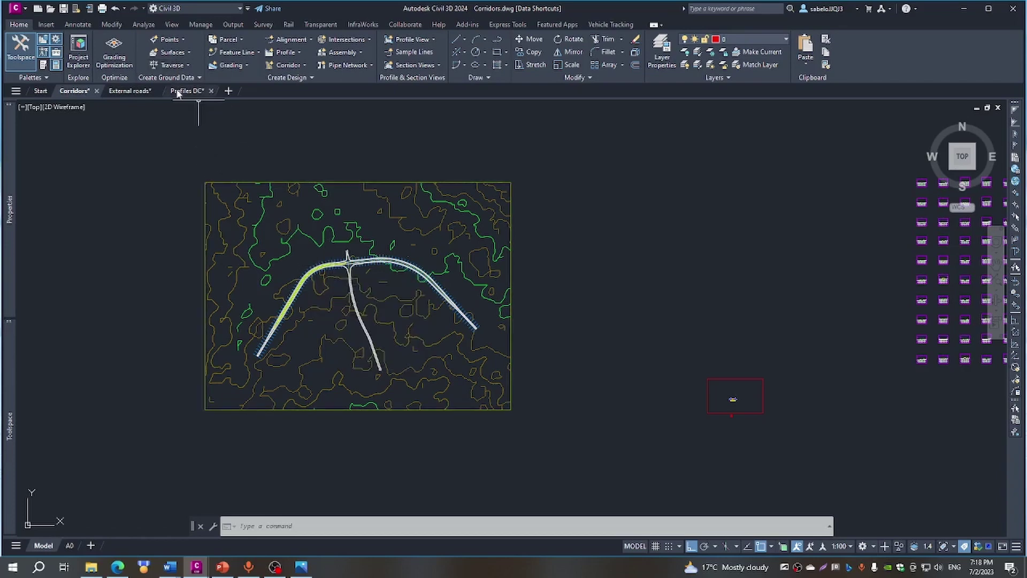
mouse_move(180, 94)
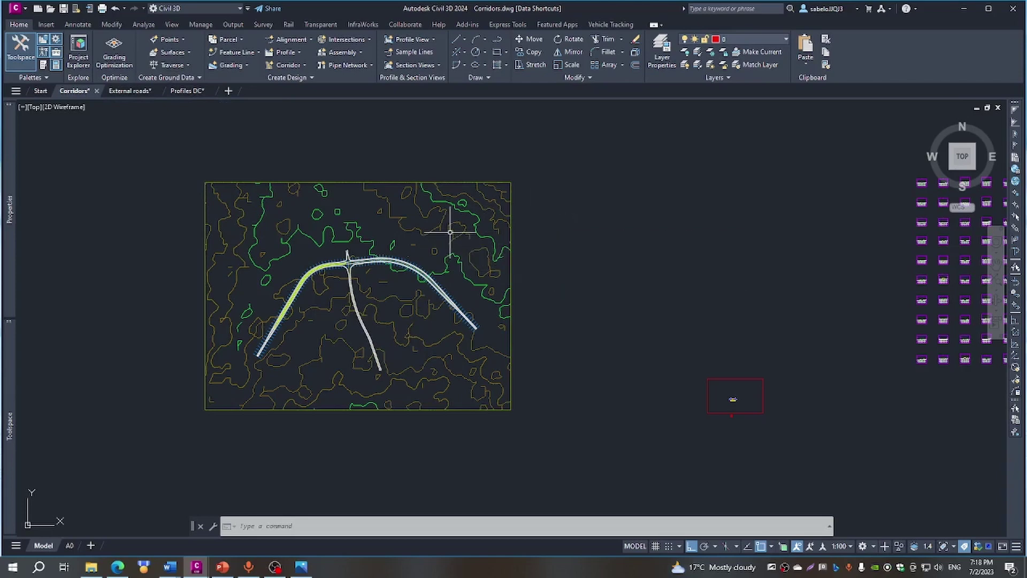
mouse_move(450, 233)
- Edit the AIW_Existing_Ground surface's style to hide its major and minor contours in plan view
mouse_move(7, 399)
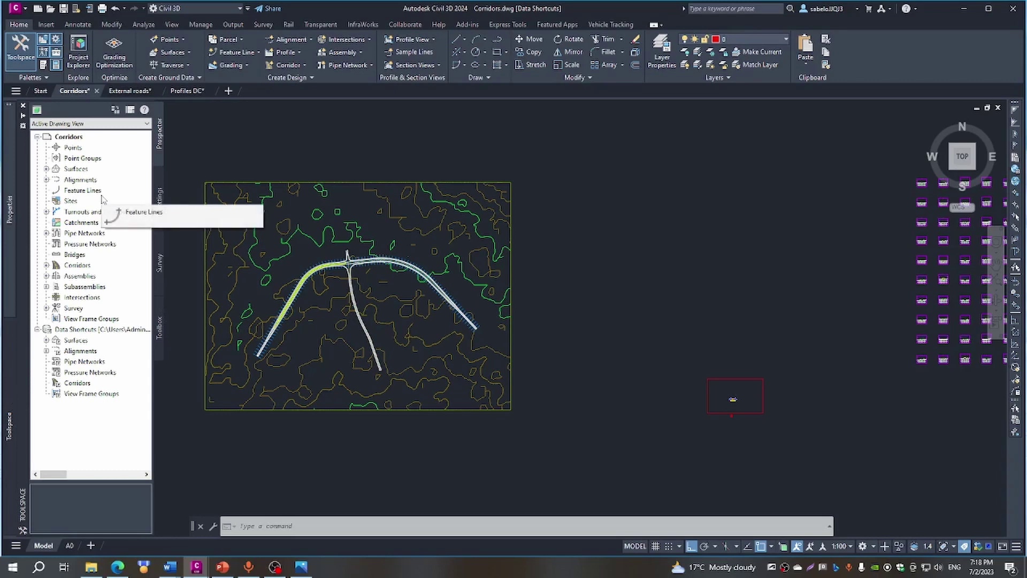
click(47, 169)
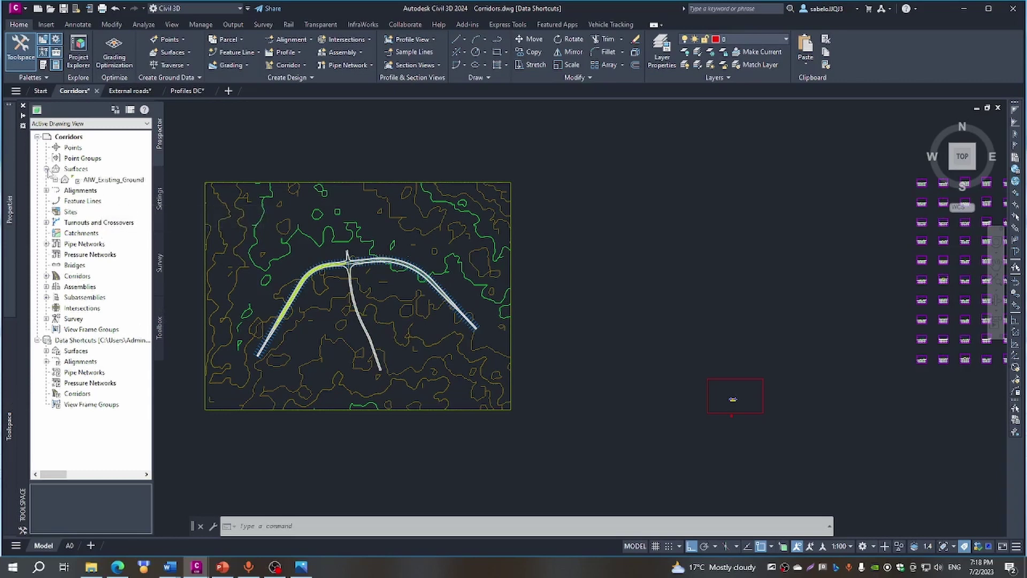
click(120, 184)
right_click(120, 186)
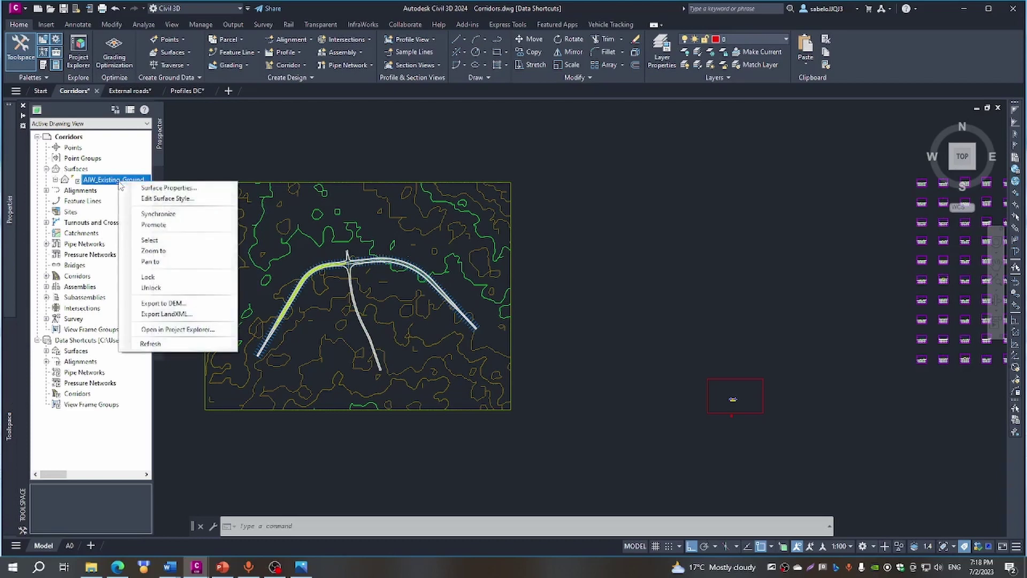
click(142, 199)
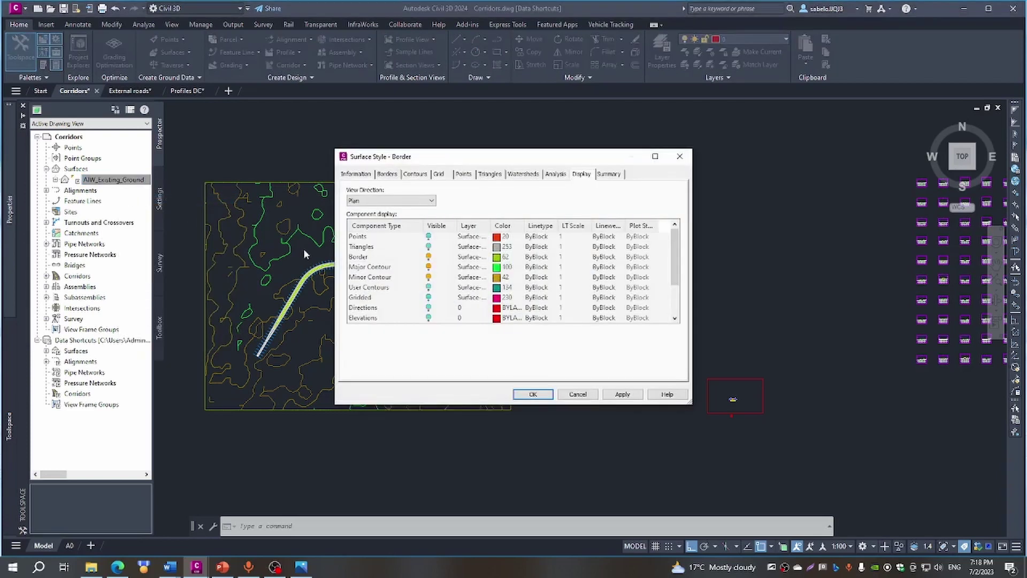
click(428, 276)
click(429, 266)
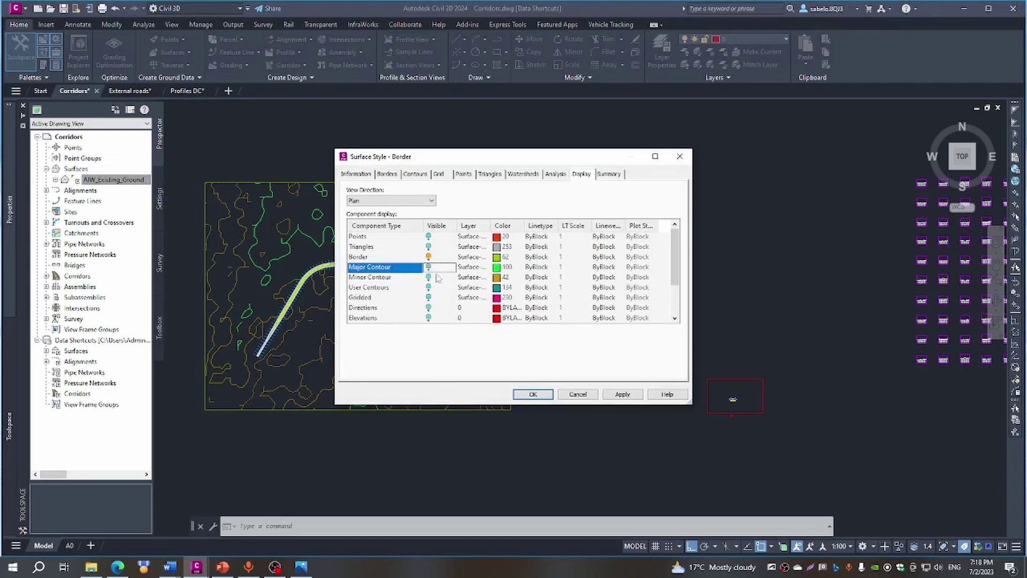
click(533, 394)
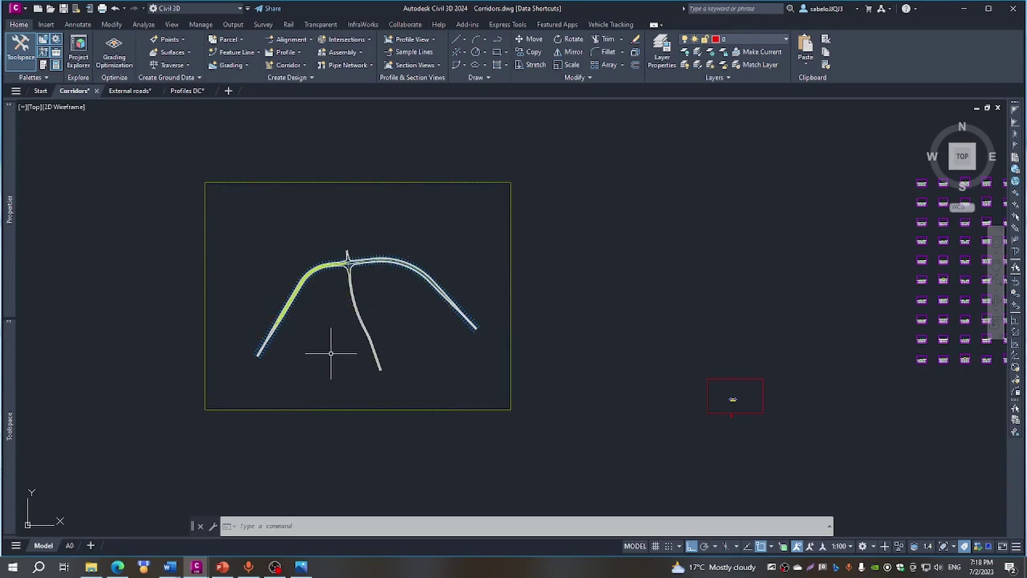
- Inspect the Main Road Undivided assembly, and return to the road layout to check the secondary road's alignment
mouse_move(331, 353)
scroll(741, 413, up, 6)
scroll(702, 321, up, 8)
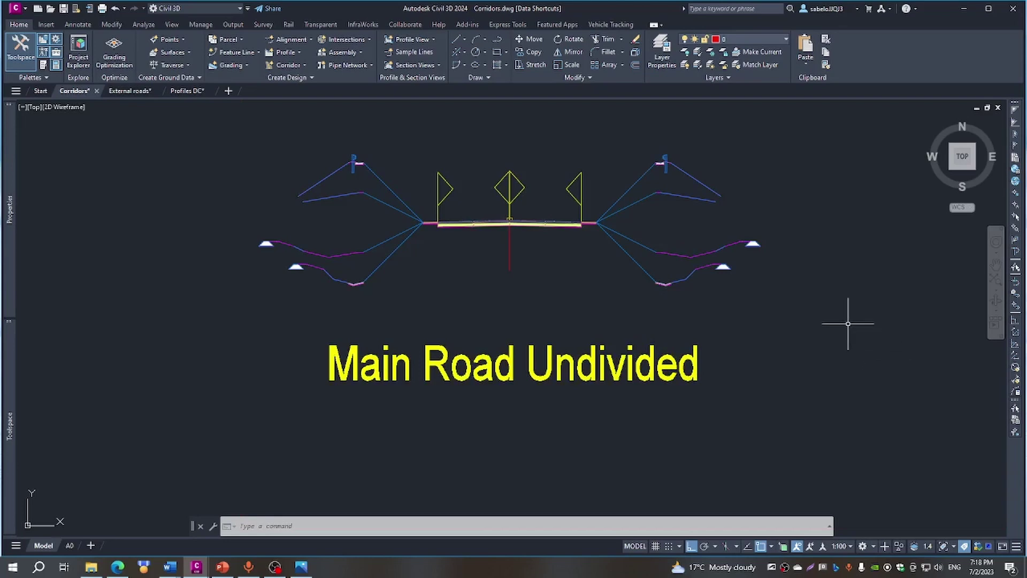
scroll(848, 323, up, 2)
scroll(848, 323, down, 2)
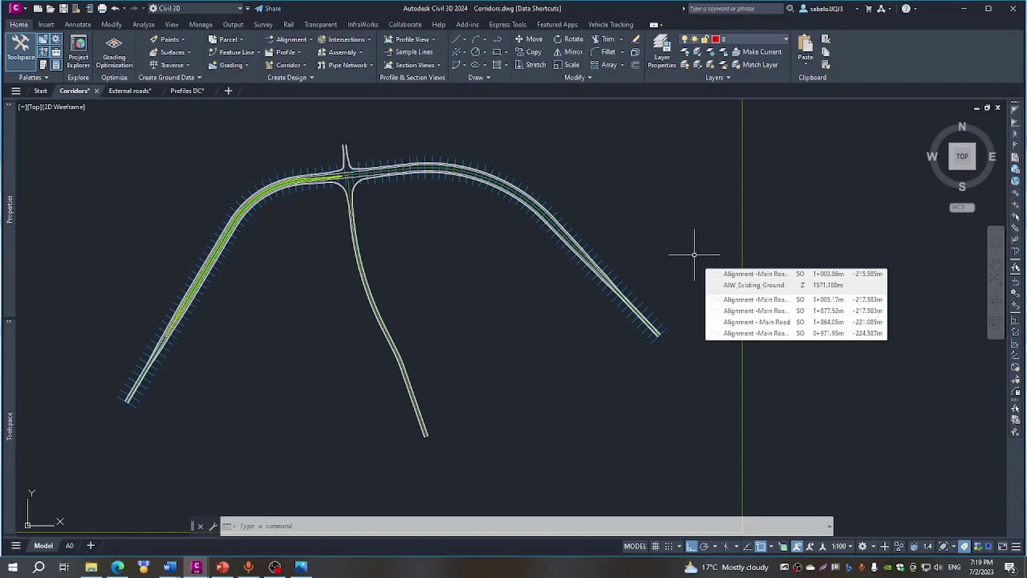
mouse_move(351, 225)
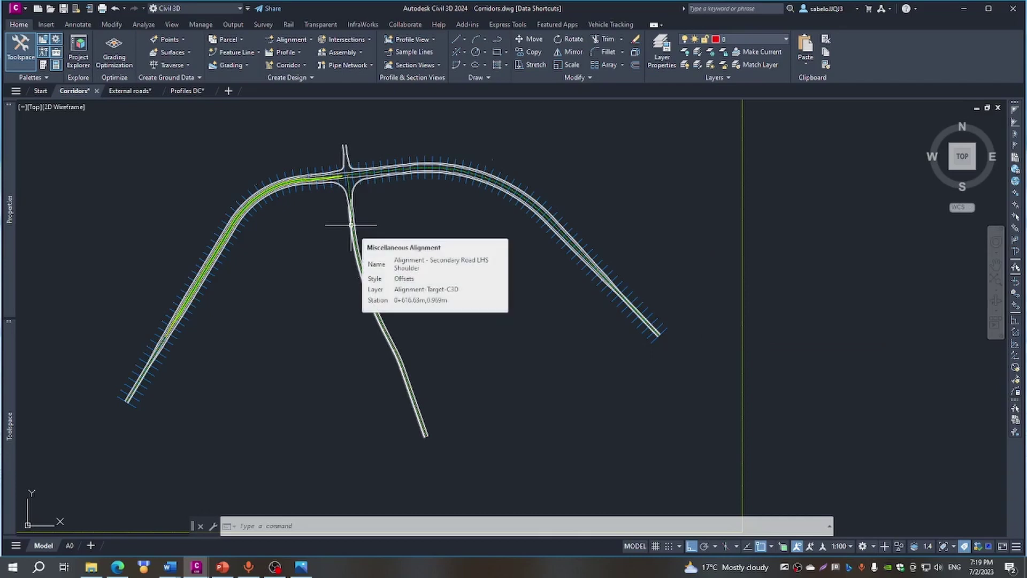
- Show the tool palettes and open the Alignment Creation workflow document from the Resources set
text(tr)
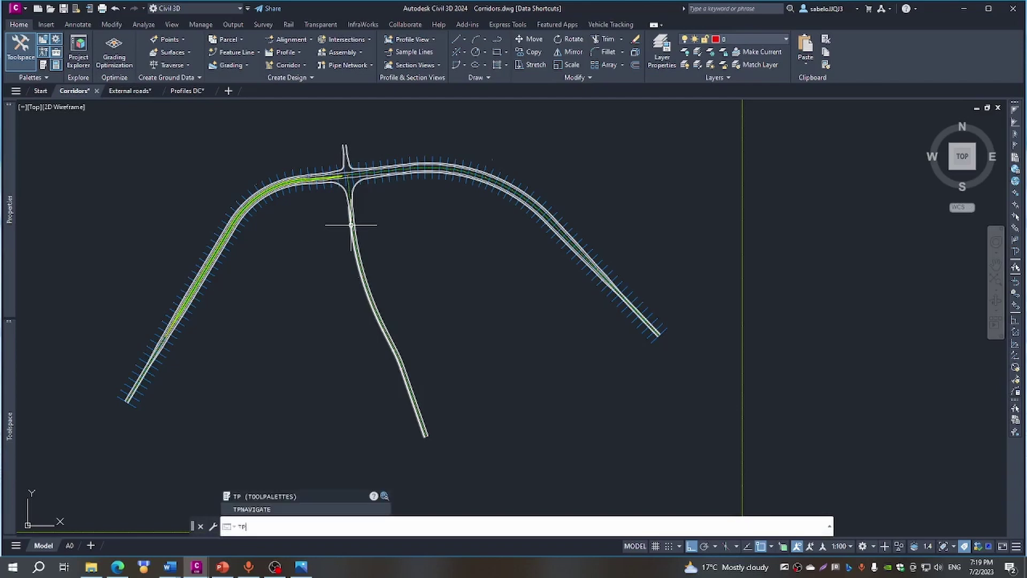
click(277, 496)
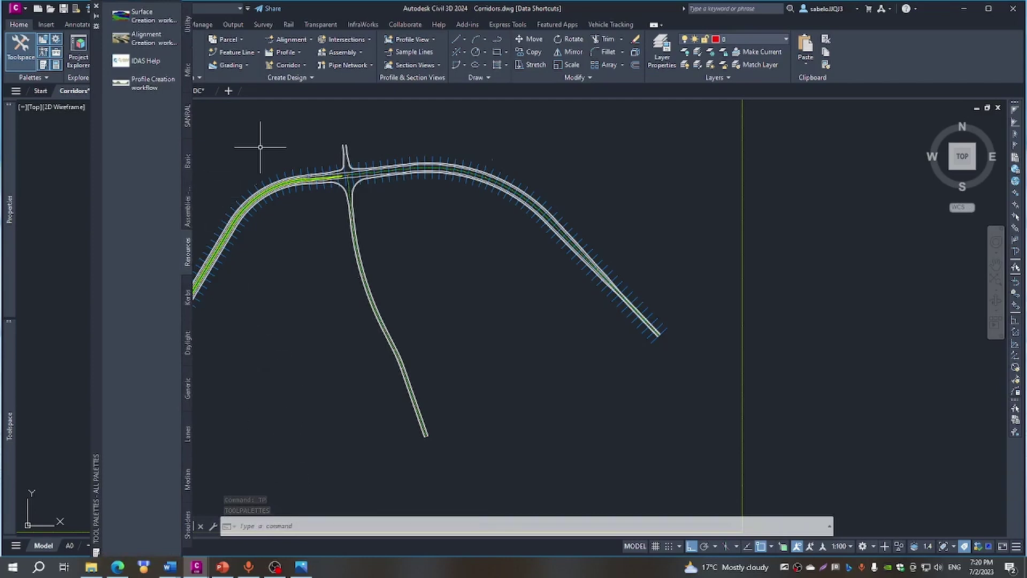
click(145, 40)
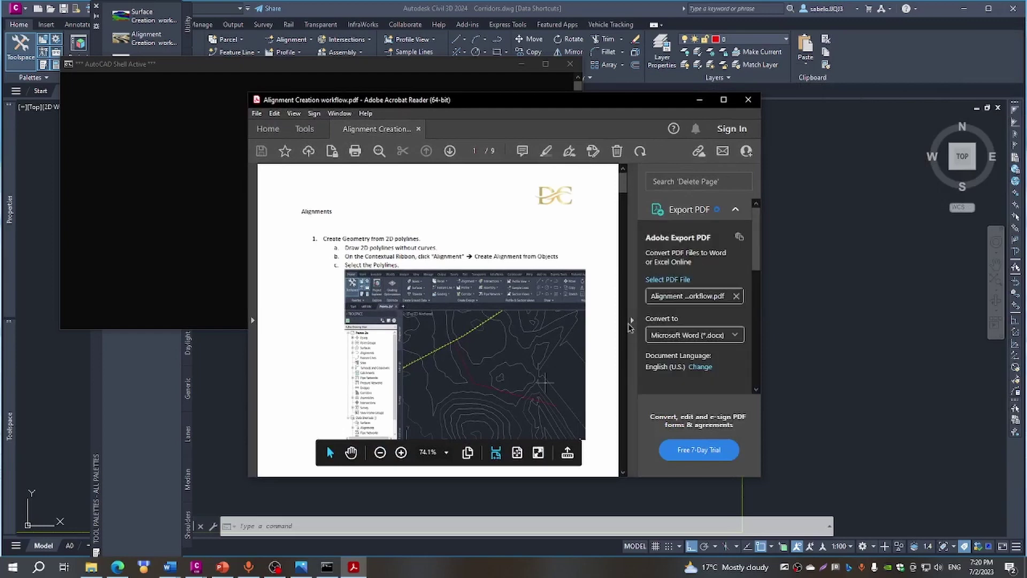
- Skim the Alignment Creation workflow document through to page 4 and close it
click(632, 320)
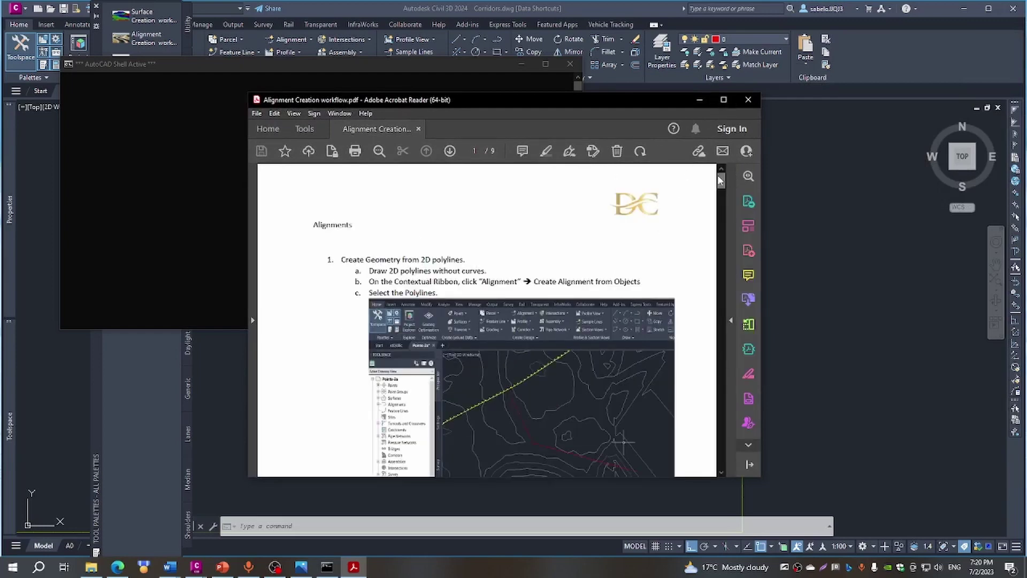
drag(720, 180, 720, 295)
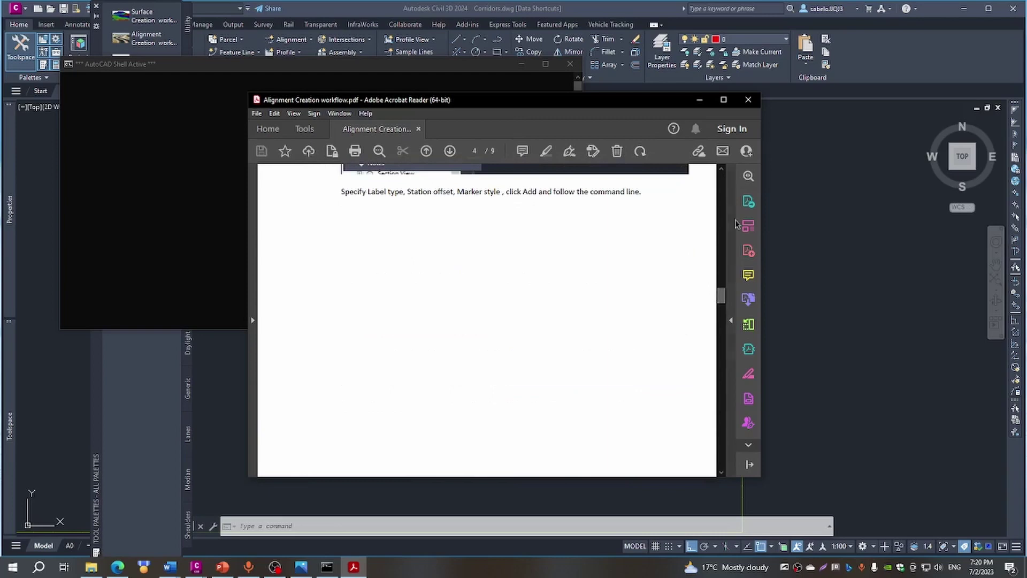
click(747, 101)
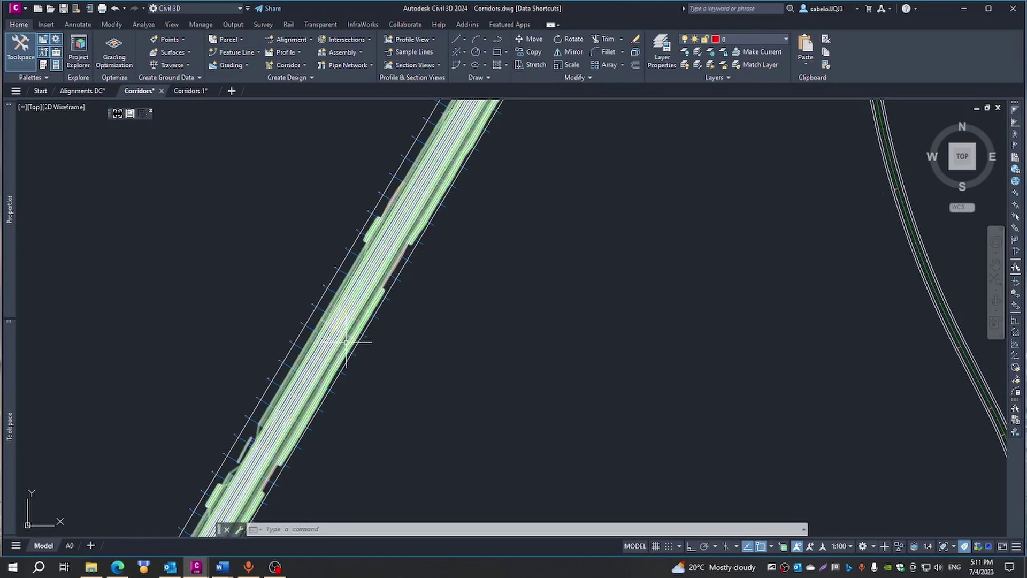
- Open the Main Road corridor in the Section Editor and advance the section to station 0+020.00
mouse_move(6, 345)
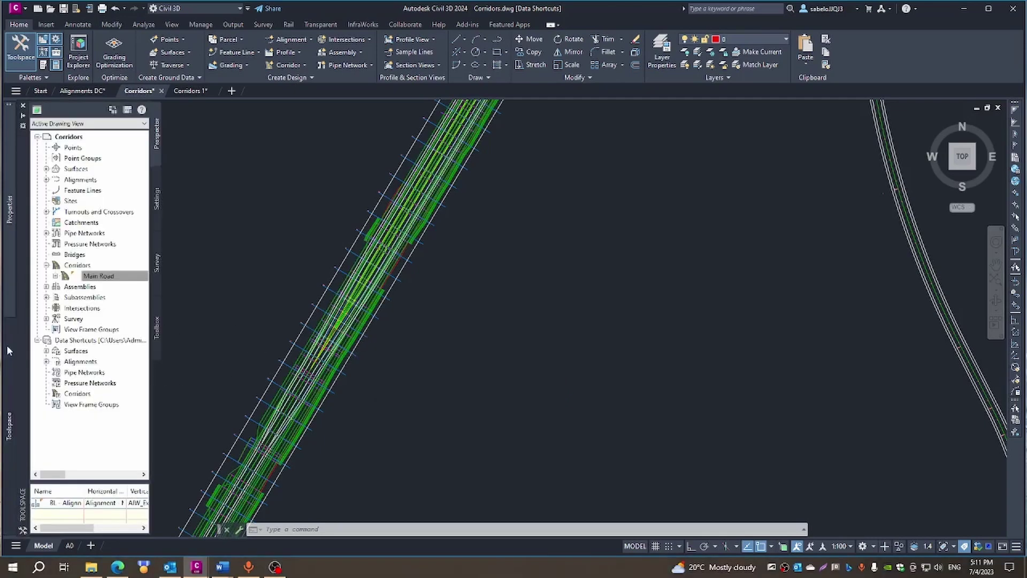
right_click(109, 278)
click(160, 292)
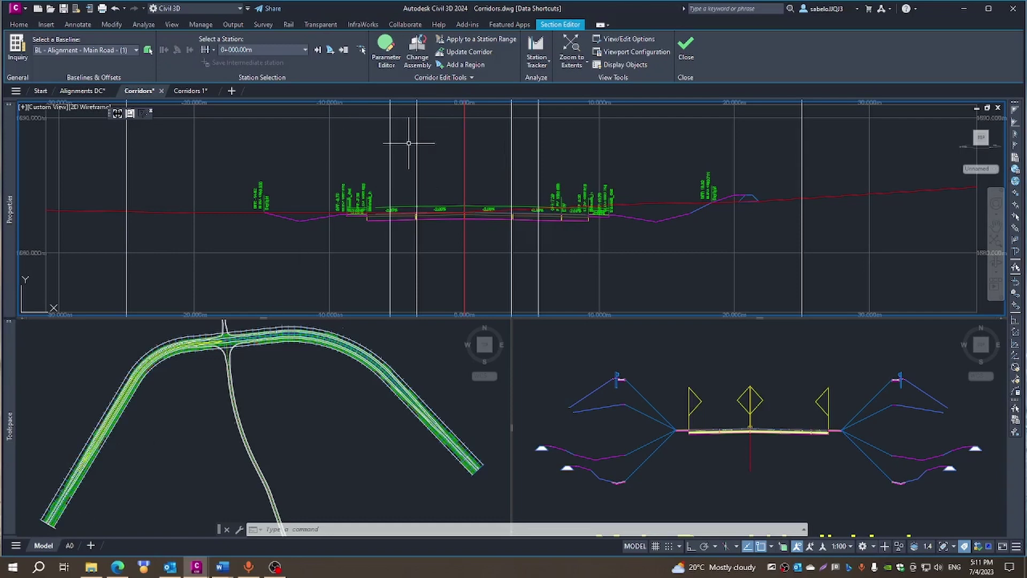
click(316, 50)
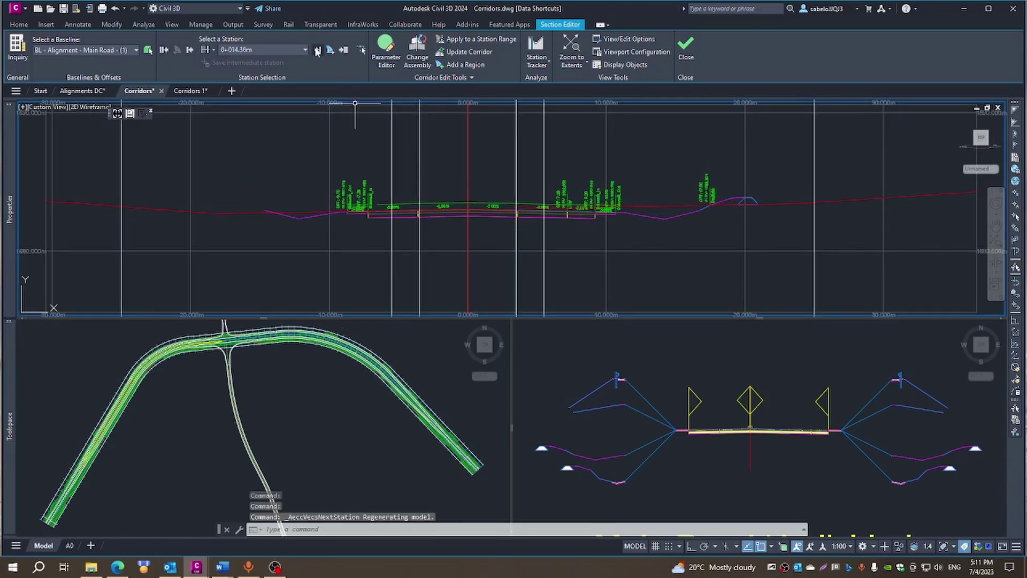
click(317, 50)
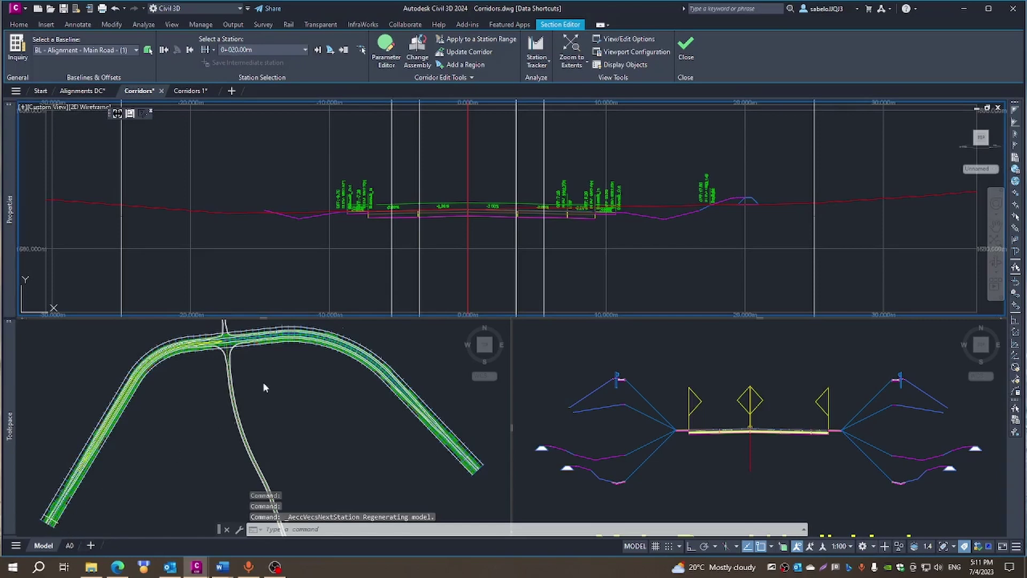
- Examine the pavement layers and the lane edge in the cross section at station 0+020.00
scroll(506, 219, up, 4)
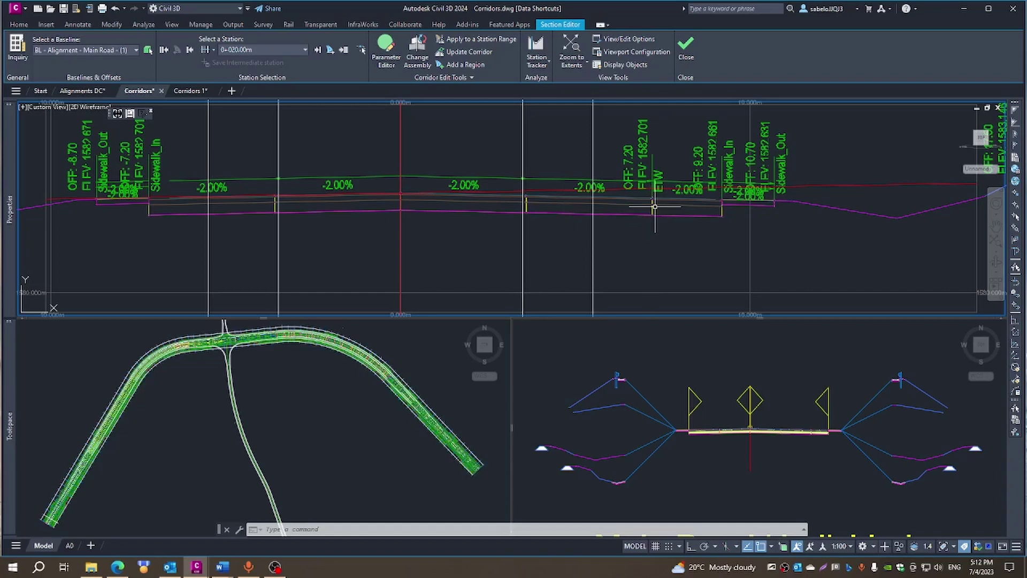
mouse_move(645, 206)
click(624, 199)
key(Escape)
- Check where the main road's widening starts along the stationing in the Alignments DC drawing, and return to the Corridors drawing
click(67, 92)
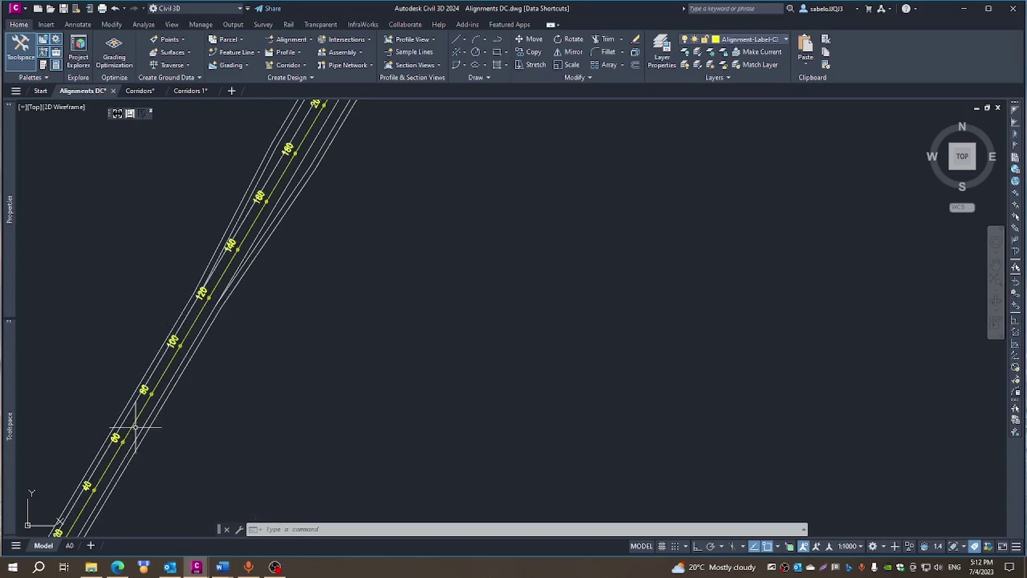
mouse_move(135, 427)
mouse_move(308, 135)
click(148, 94)
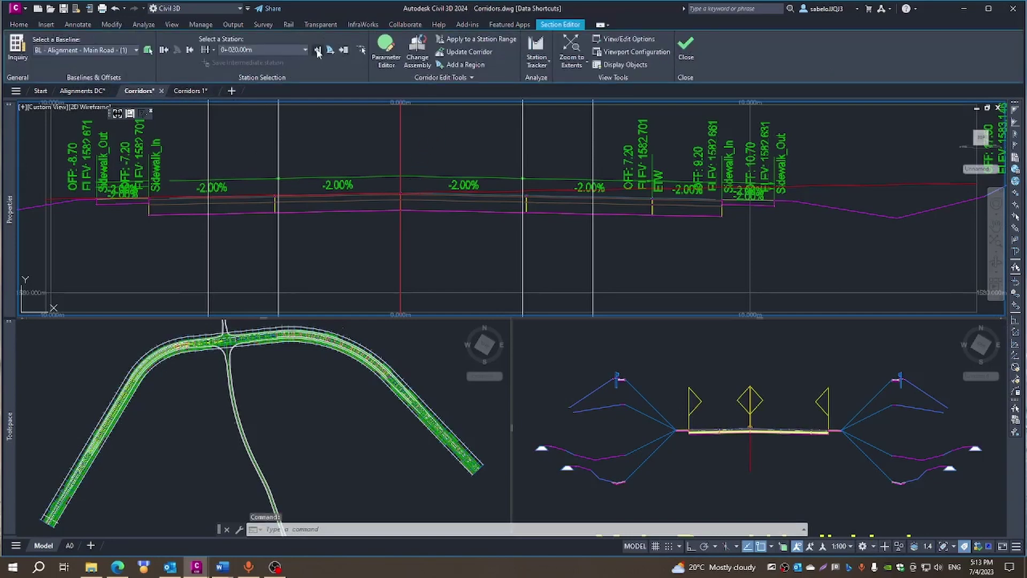
- Advance the section to station 0+073.34 and bring the full Main Road Undivided assembly into view for comparison
click(318, 50)
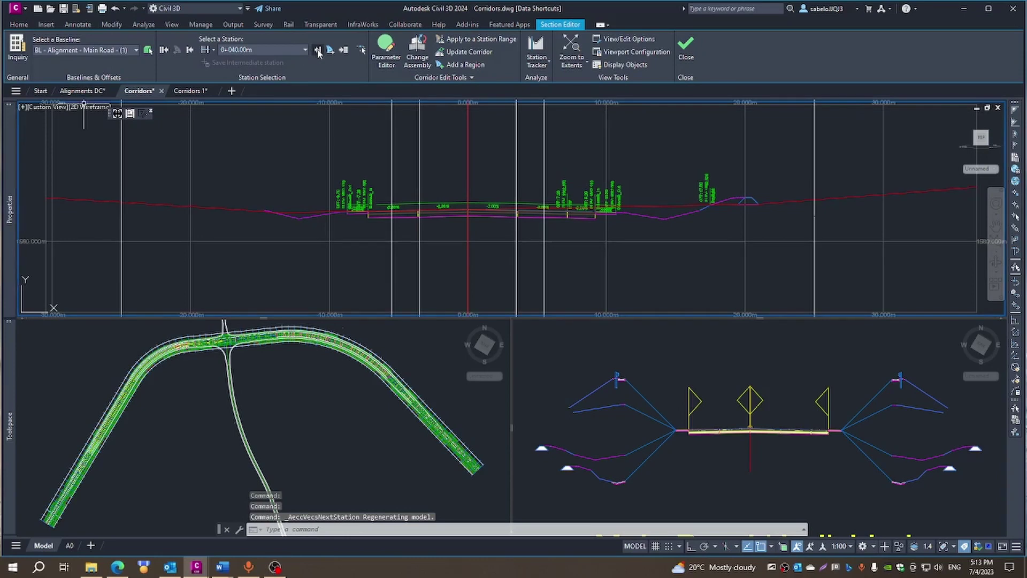
click(318, 50)
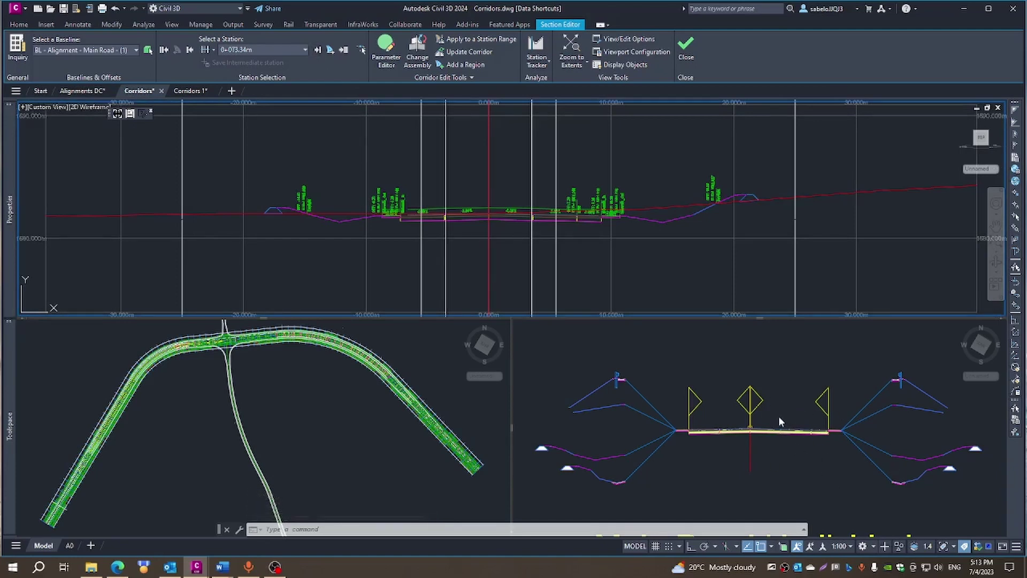
click(906, 399)
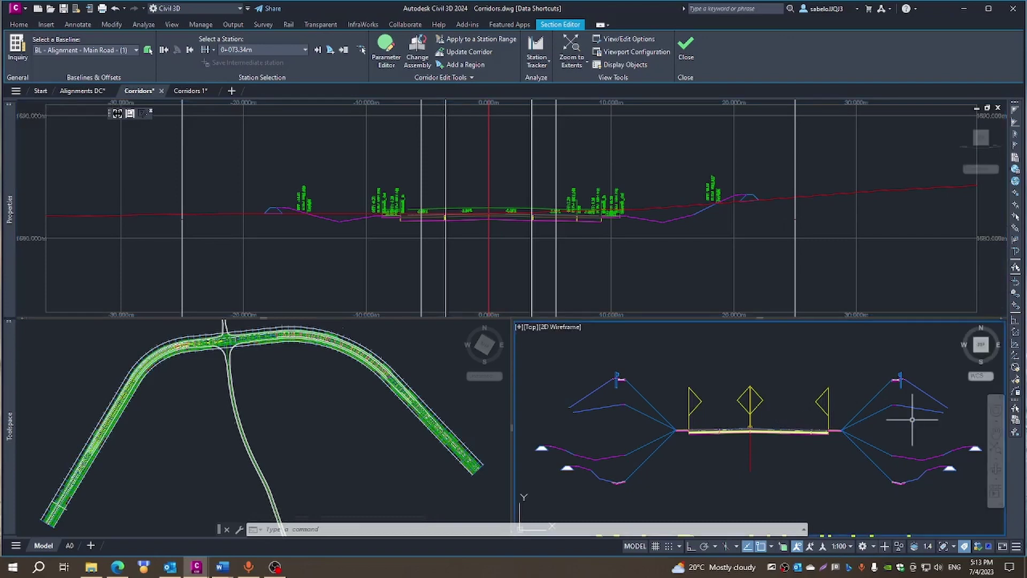
click(996, 433)
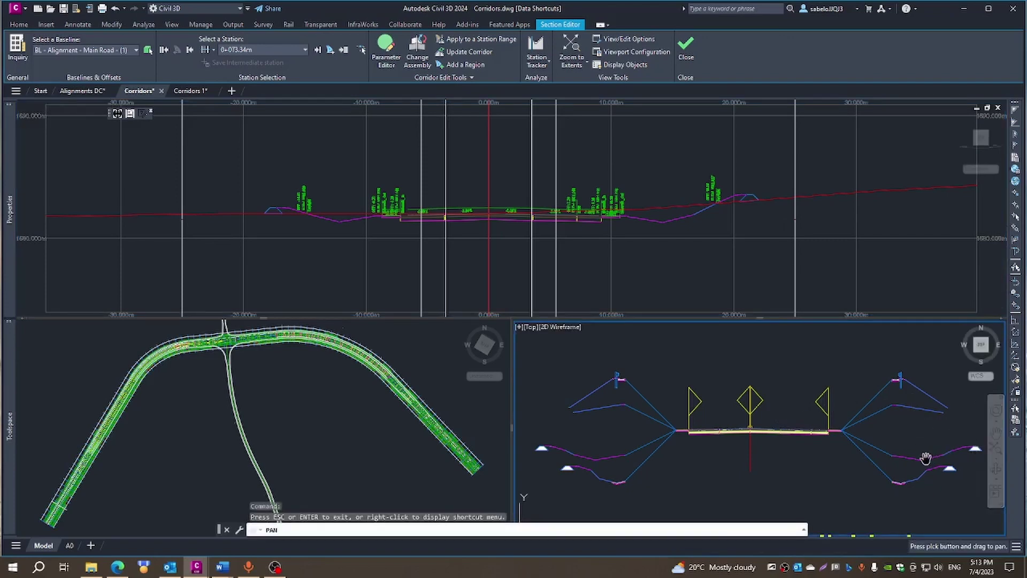
drag(926, 458, 926, 435)
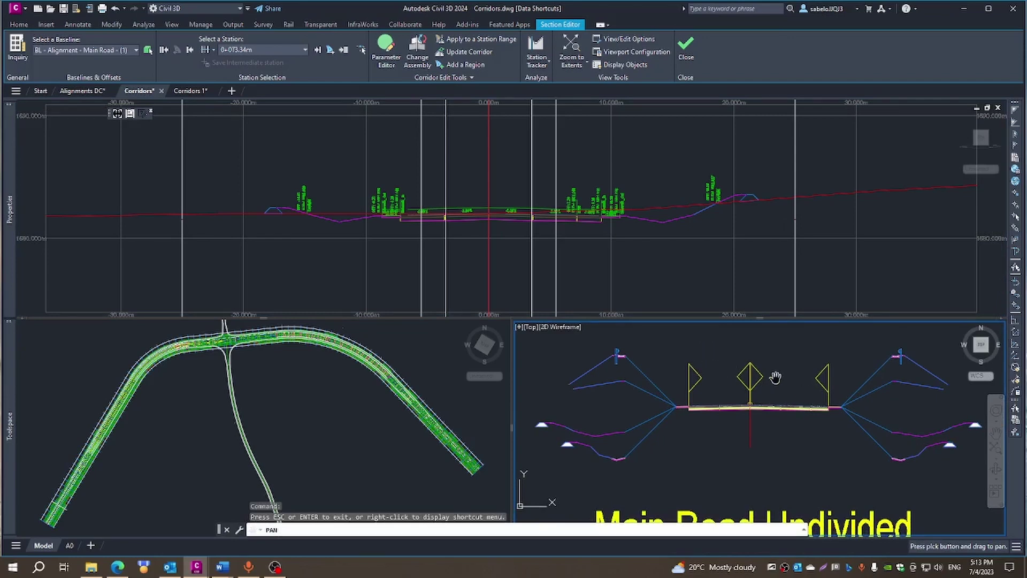
scroll(776, 378, down, 2)
right_click(776, 357)
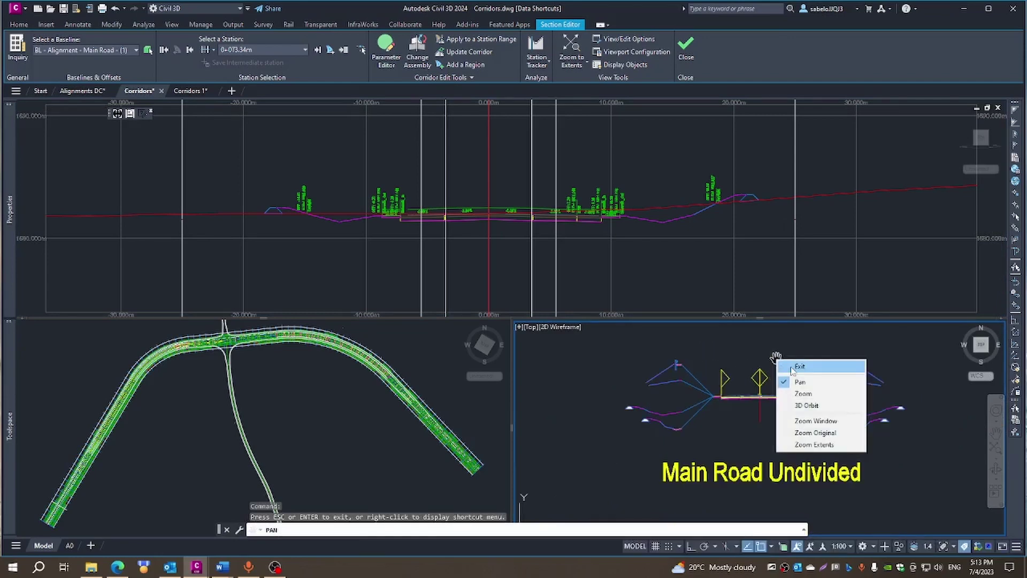
click(792, 368)
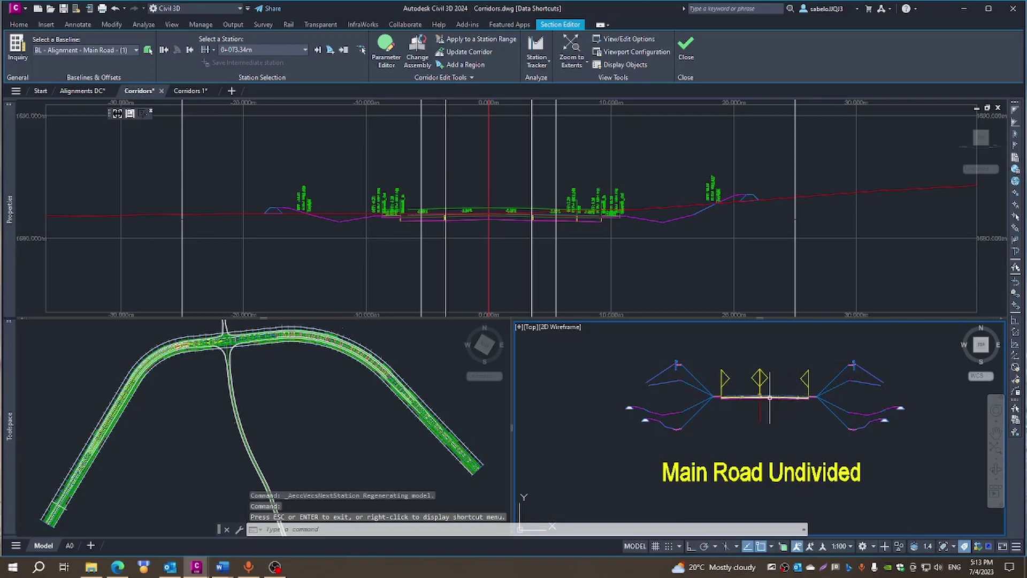
mouse_move(770, 397)
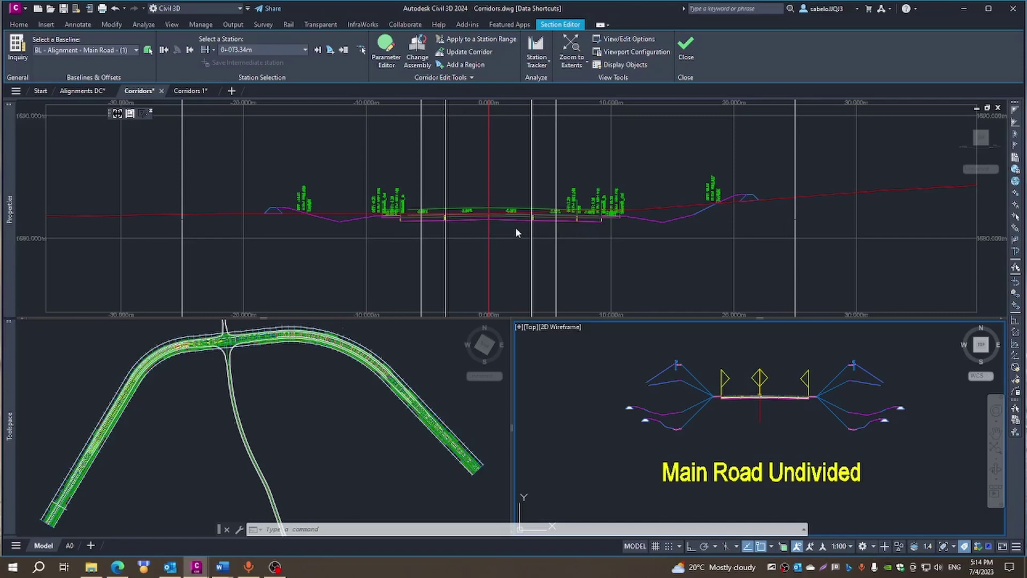
- Advance through the stations to 0+140.00 and compare the offset alignment lines with the lane edge in the section
click(317, 51)
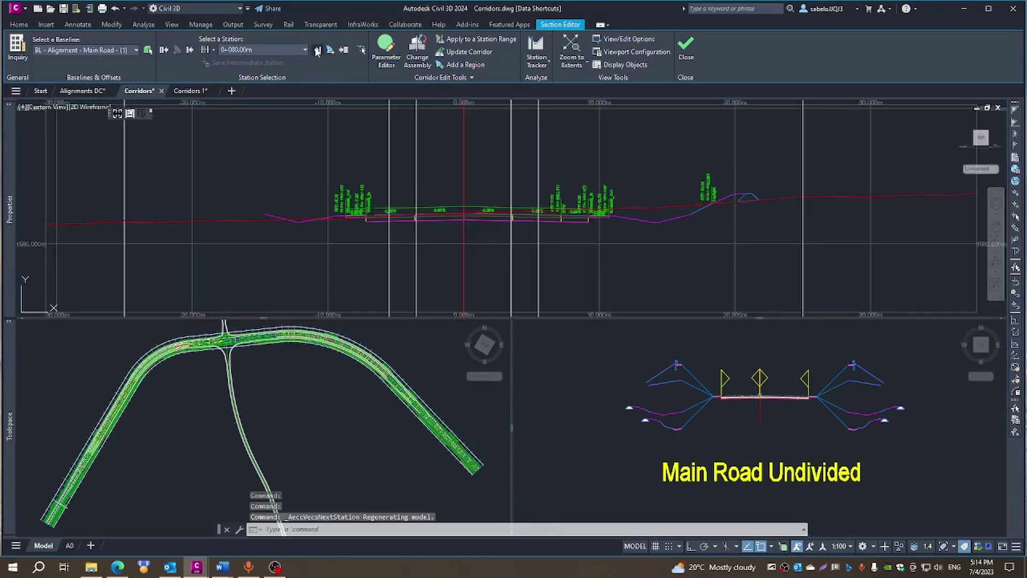
click(317, 51)
click(317, 51)
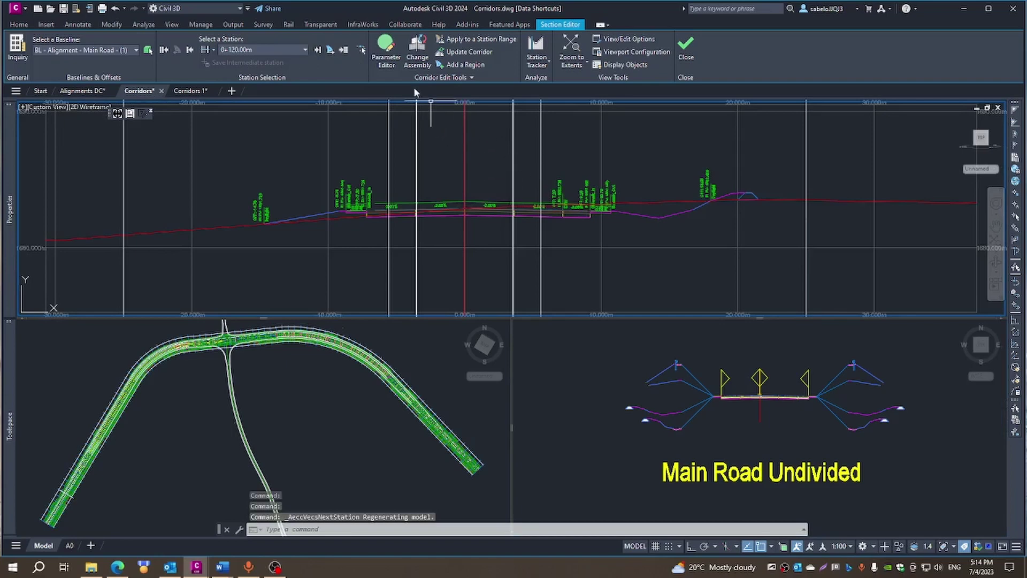
click(317, 50)
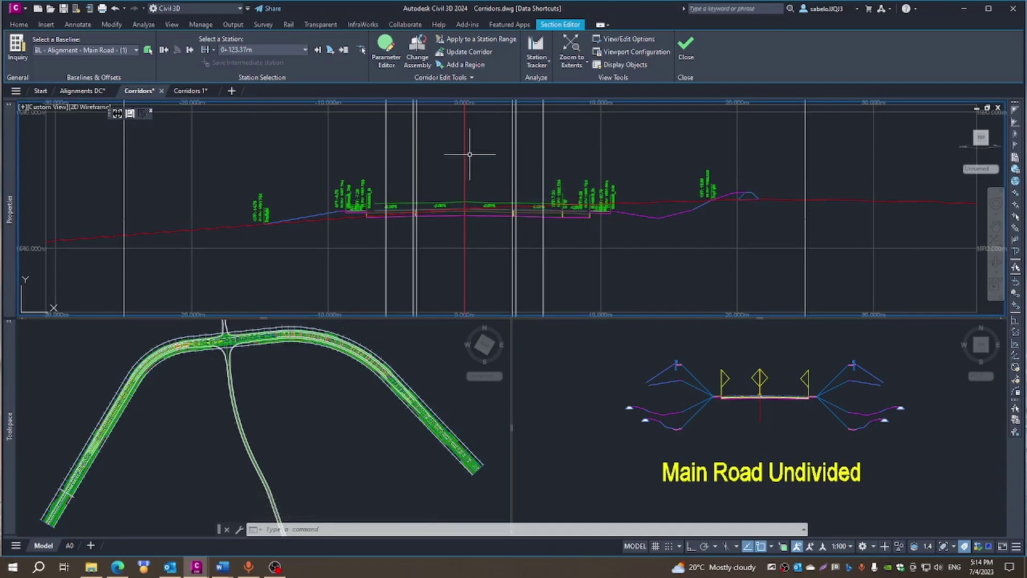
click(318, 50)
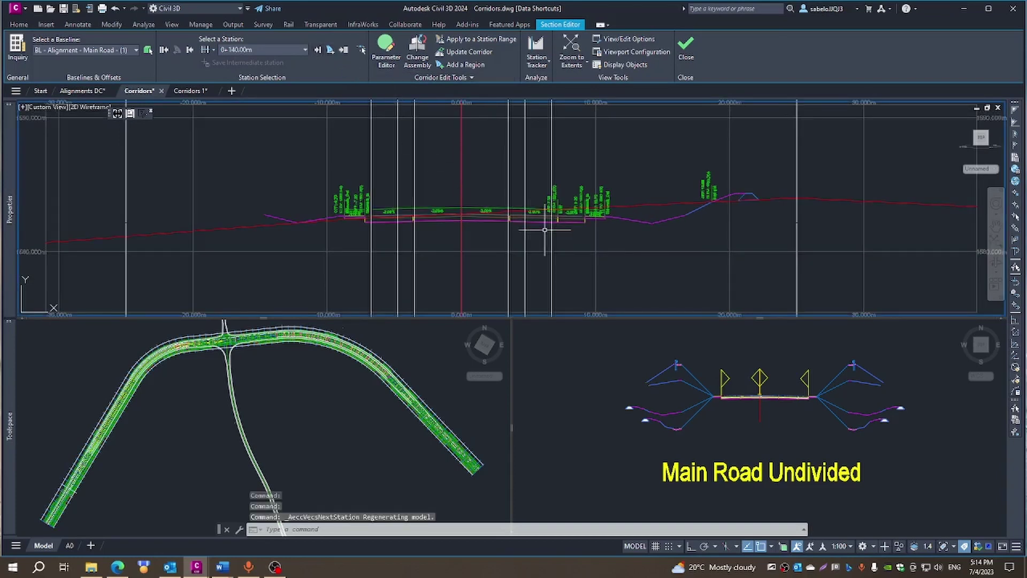
mouse_move(557, 219)
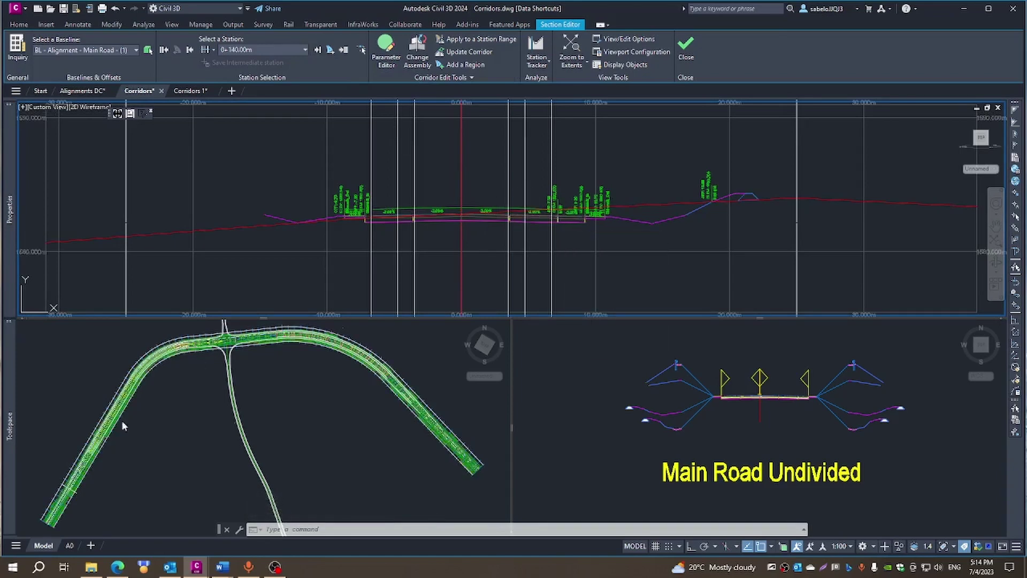
- Examine the corridor in the plan viewport around the section line at station 0+140.00
click(86, 499)
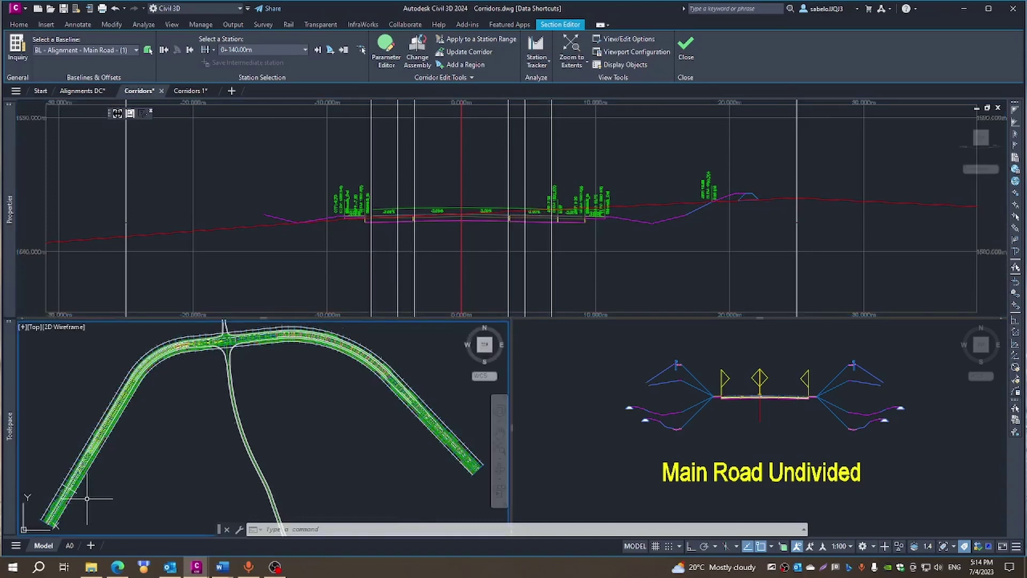
scroll(56, 490, up, 8)
scroll(55, 490, up, 3)
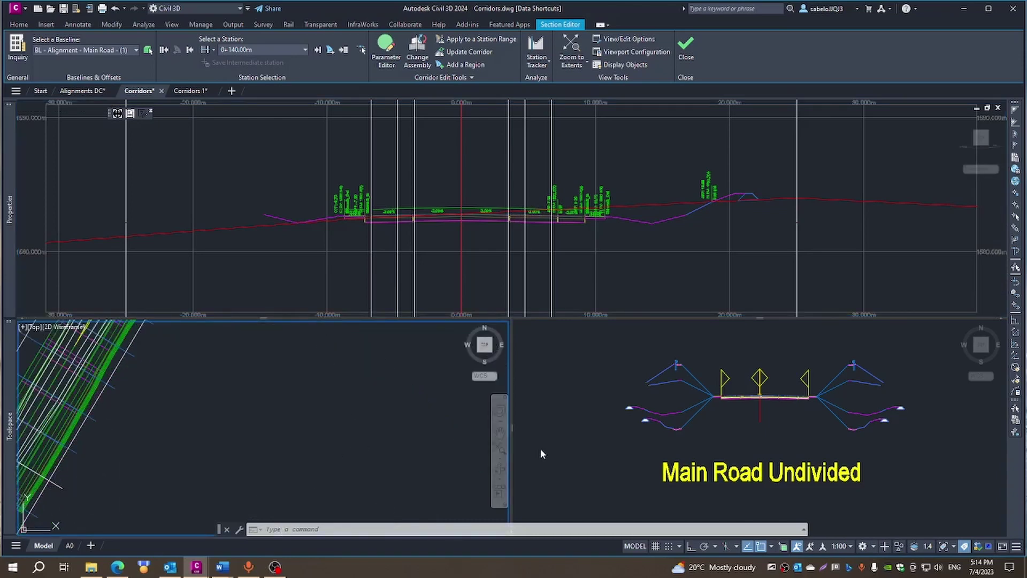
click(499, 434)
drag(243, 448, 424, 422)
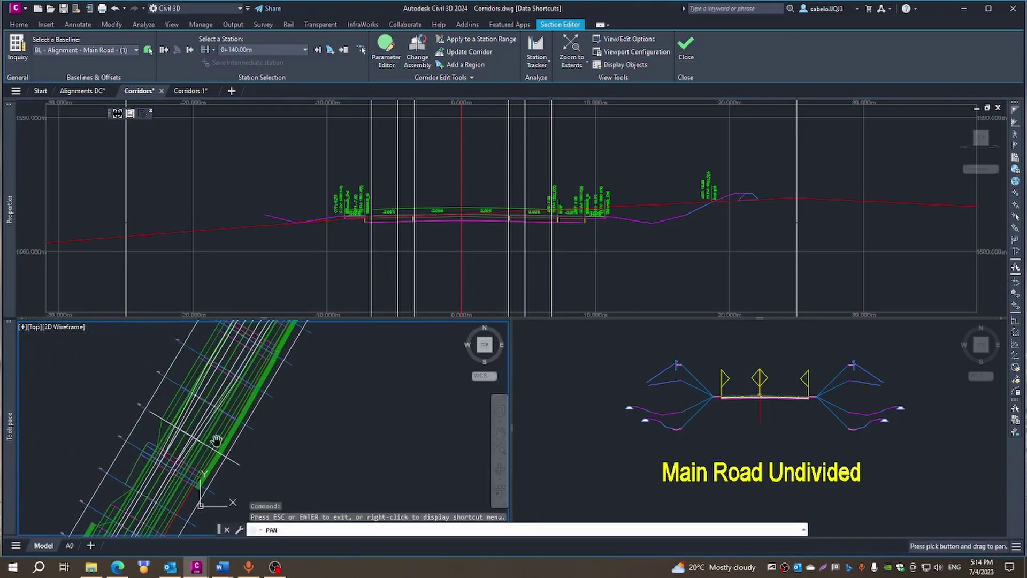
scroll(216, 441, up, 2)
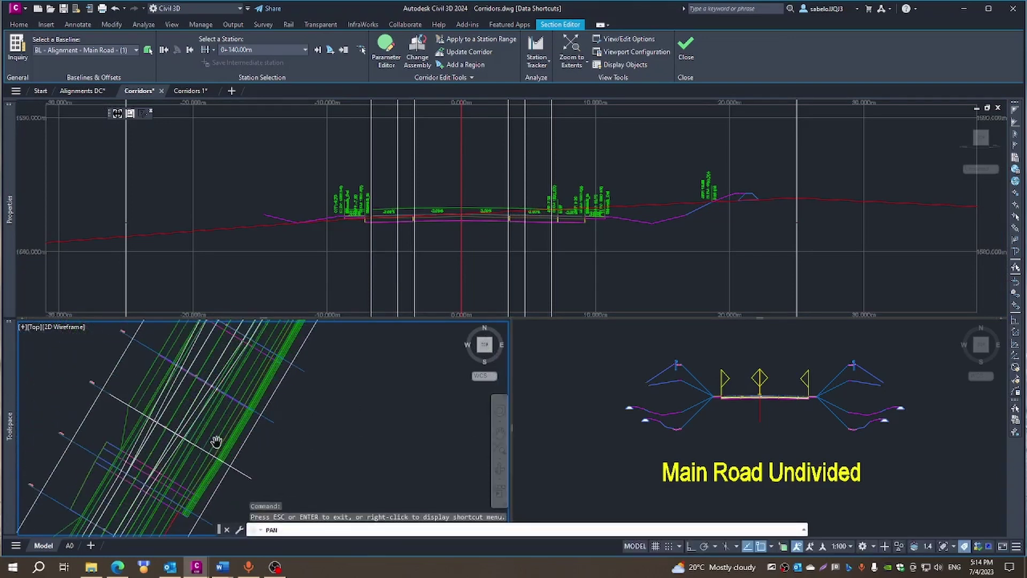
right_click(279, 443)
click(298, 452)
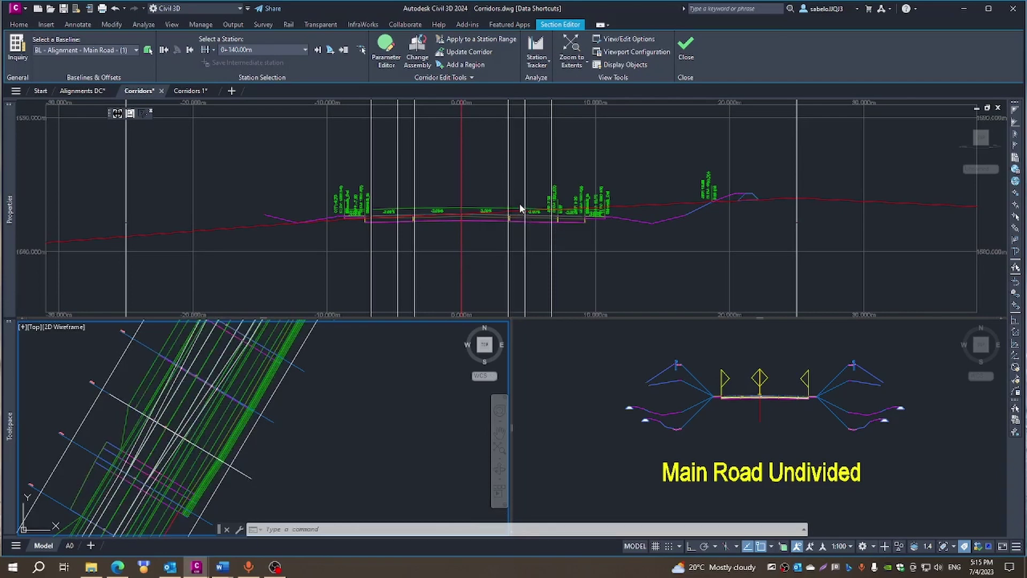
- Advance the section to station 0+159.71, select the corridor section and examine its lane edges and pavement layers against the offset alignment lines
click(317, 51)
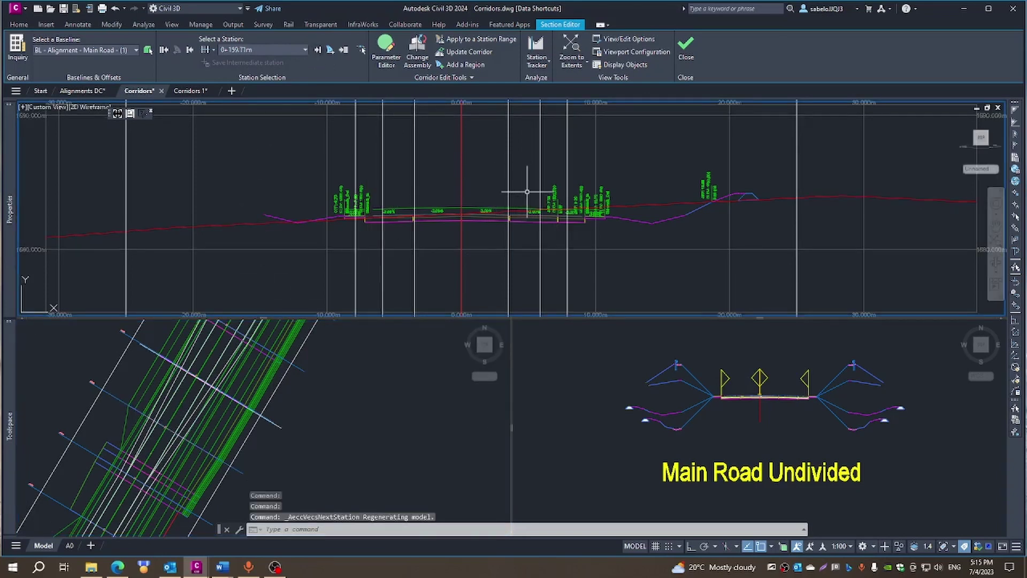
mouse_move(527, 191)
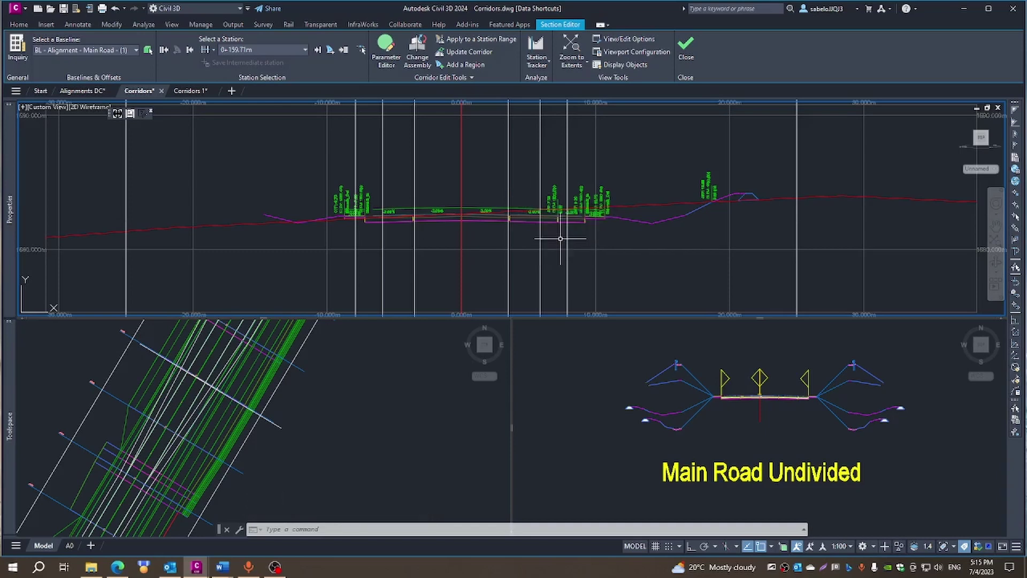
click(556, 219)
mouse_move(558, 219)
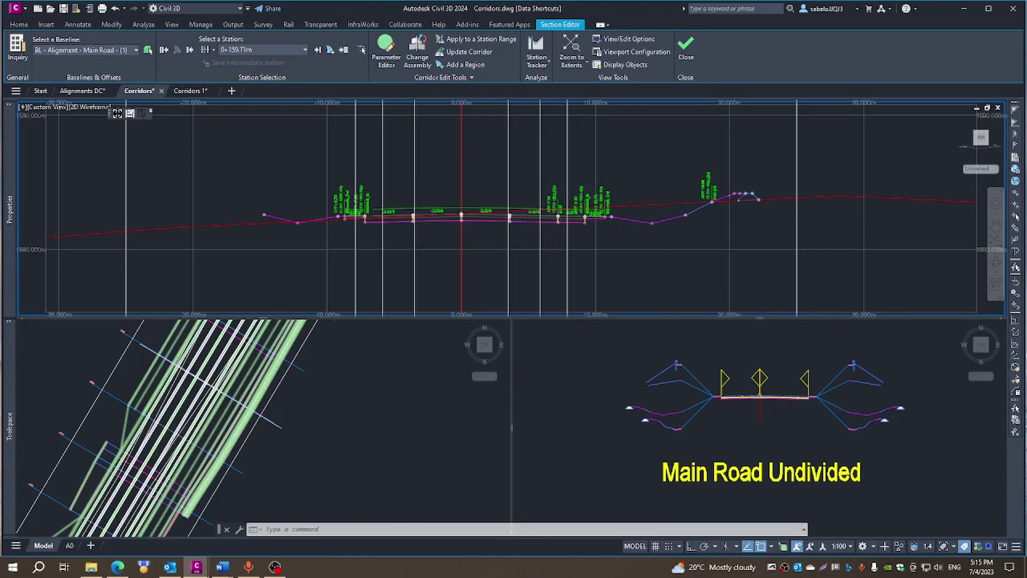
scroll(511, 216, up, 6)
scroll(484, 198, up, 4)
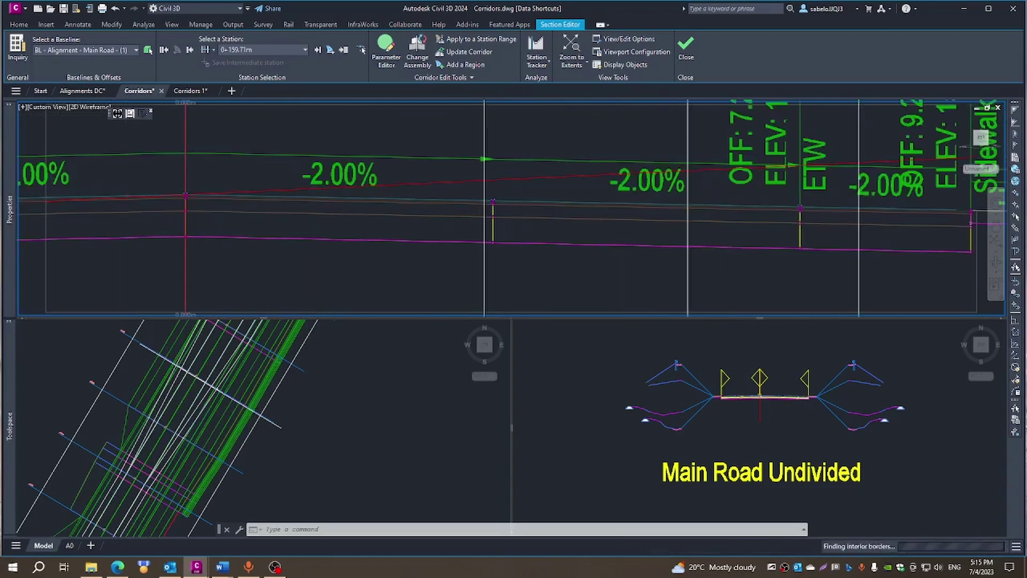
mouse_move(475, 185)
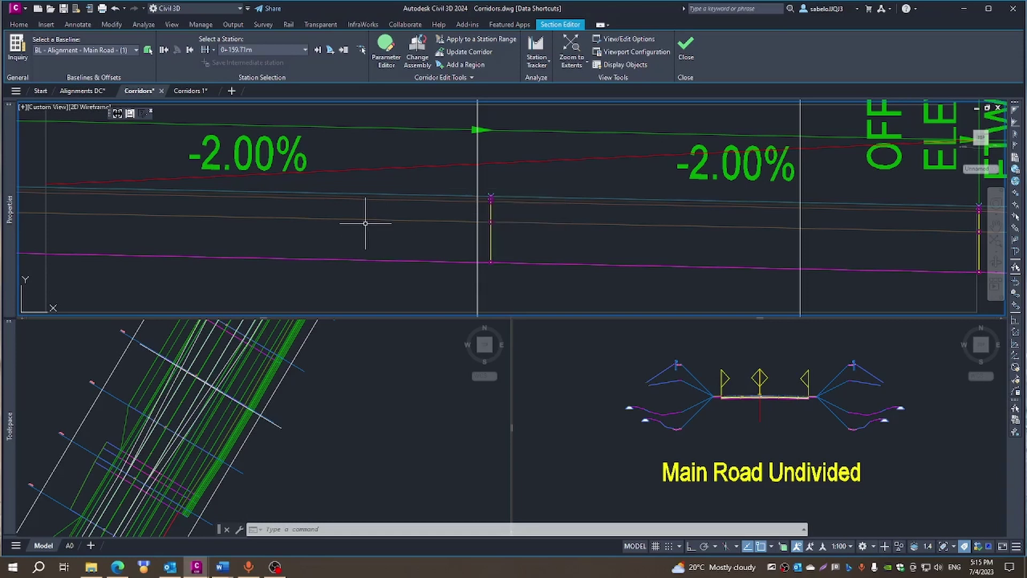
scroll(362, 235, down, 5)
scroll(368, 230, down, 3)
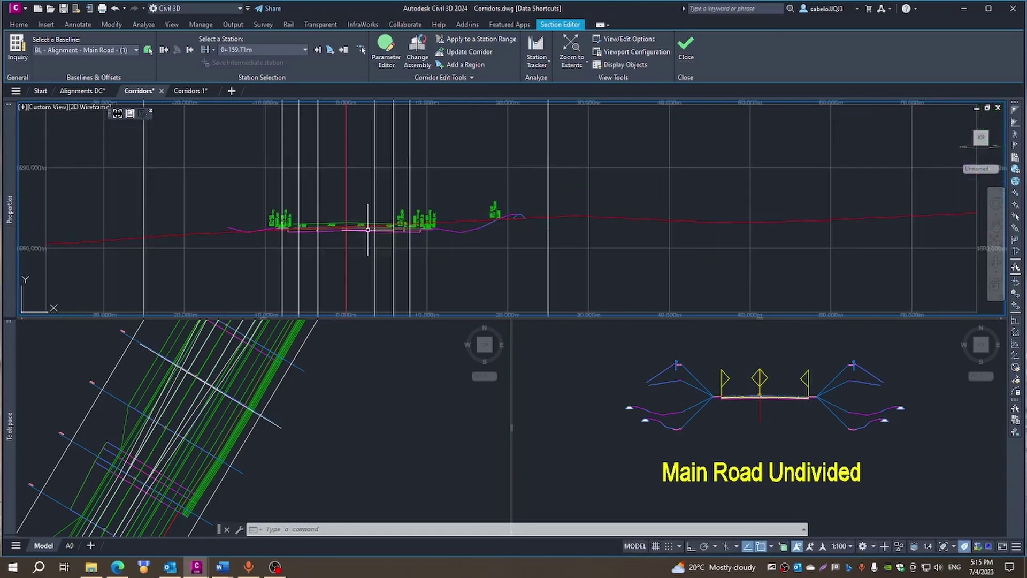
scroll(368, 230, up, 3)
middle_drag(369, 230, 752, 222)
scroll(753, 222, down, 2)
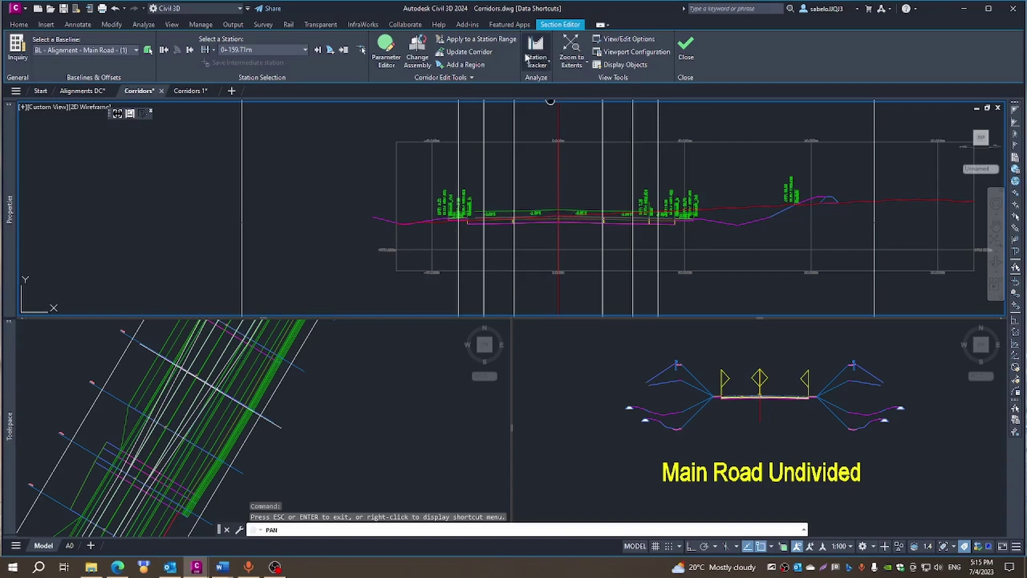
- Identify the outer left offset alignment beside the corridor in the plan viewport, and close the Section Editor
click(590, 64)
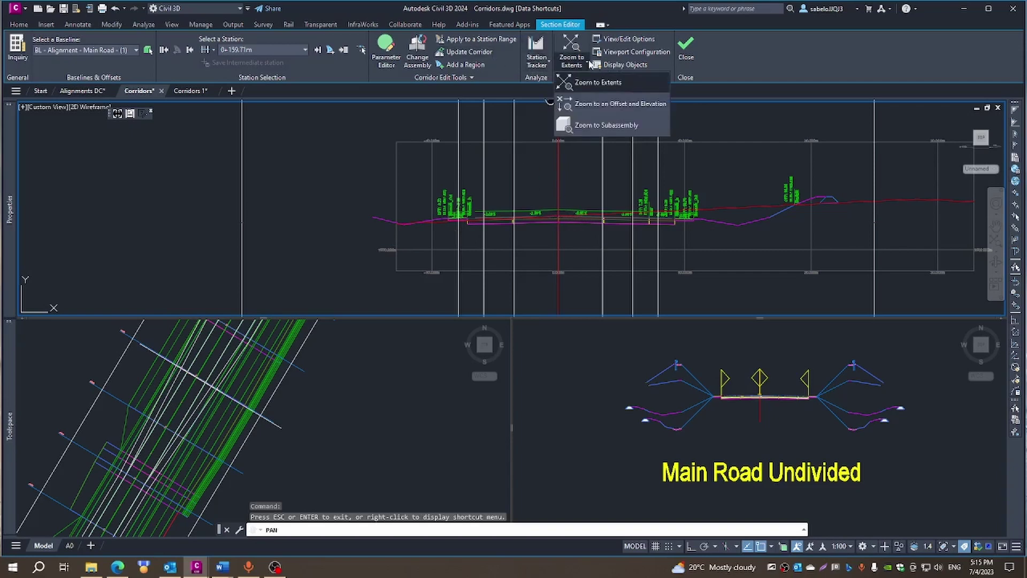
click(591, 103)
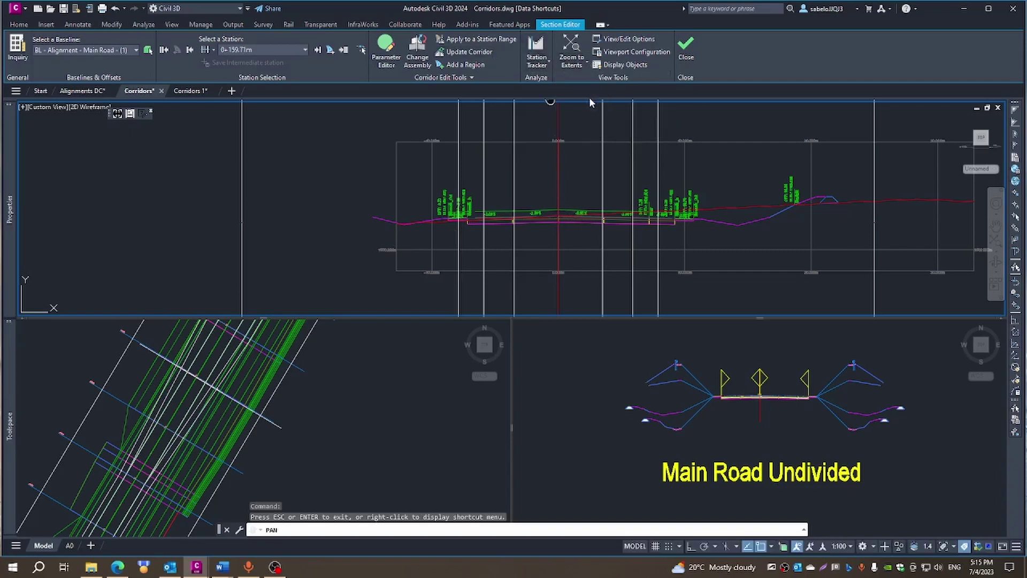
click(268, 404)
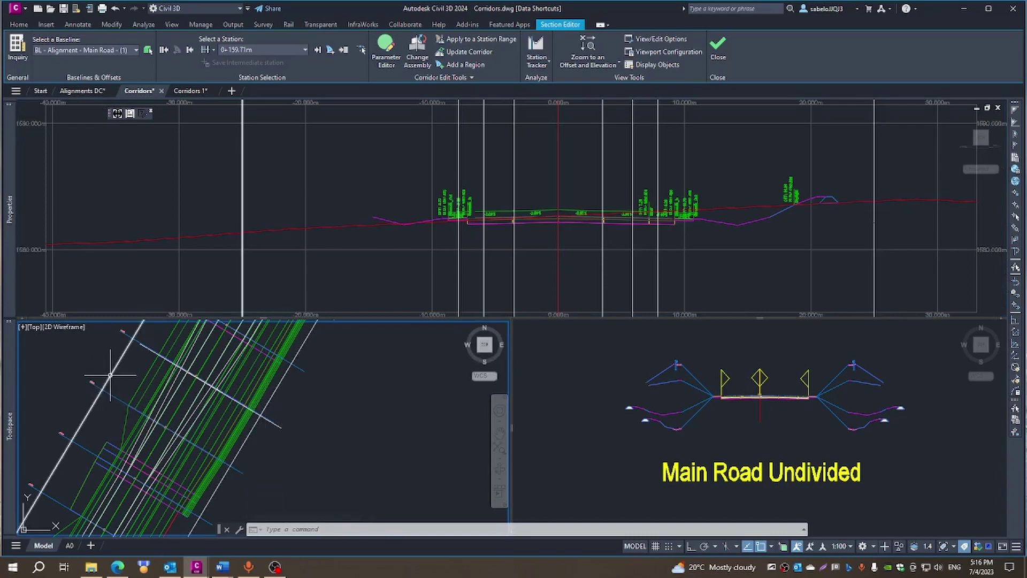
mouse_move(108, 376)
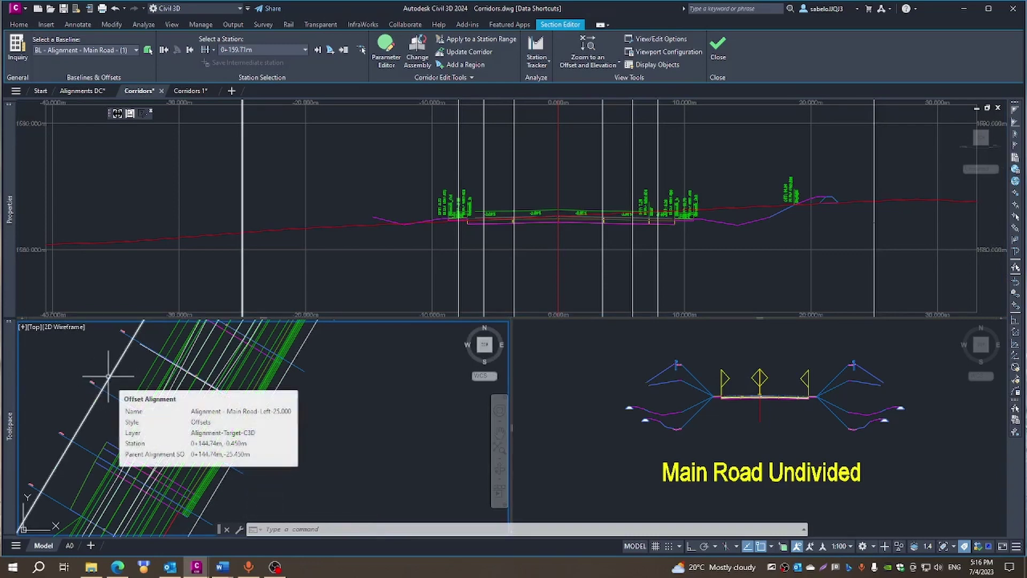
click(718, 48)
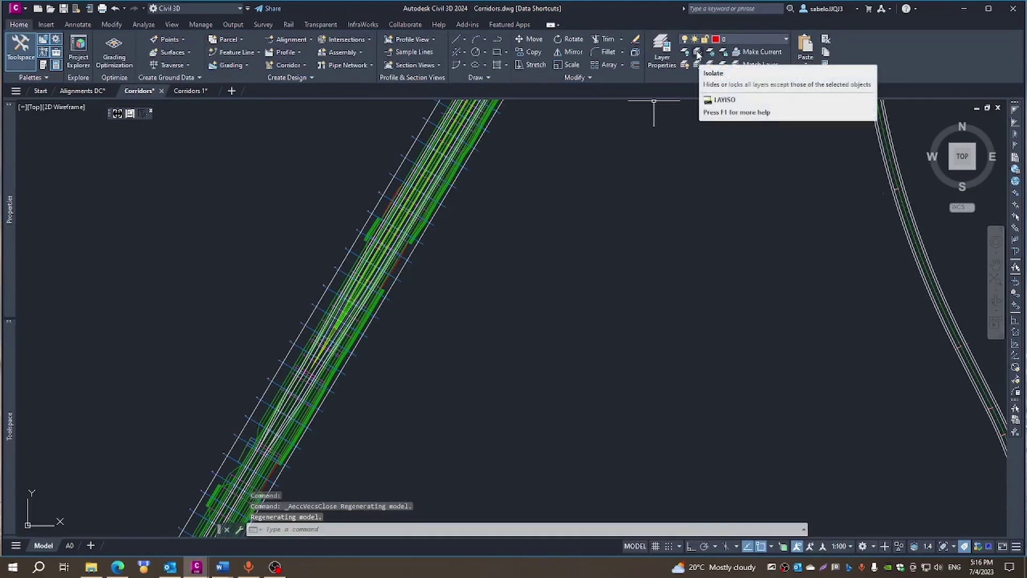
- Examine the Main Road corridor in plan from the median taper down to where the lane widening begins
scroll(353, 319, up, 2)
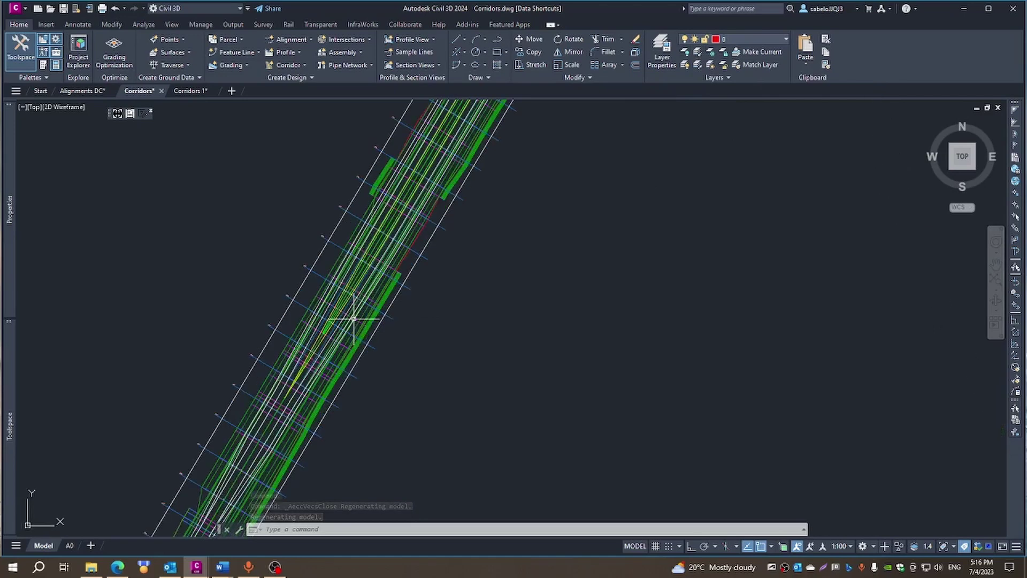
scroll(353, 319, up, 3)
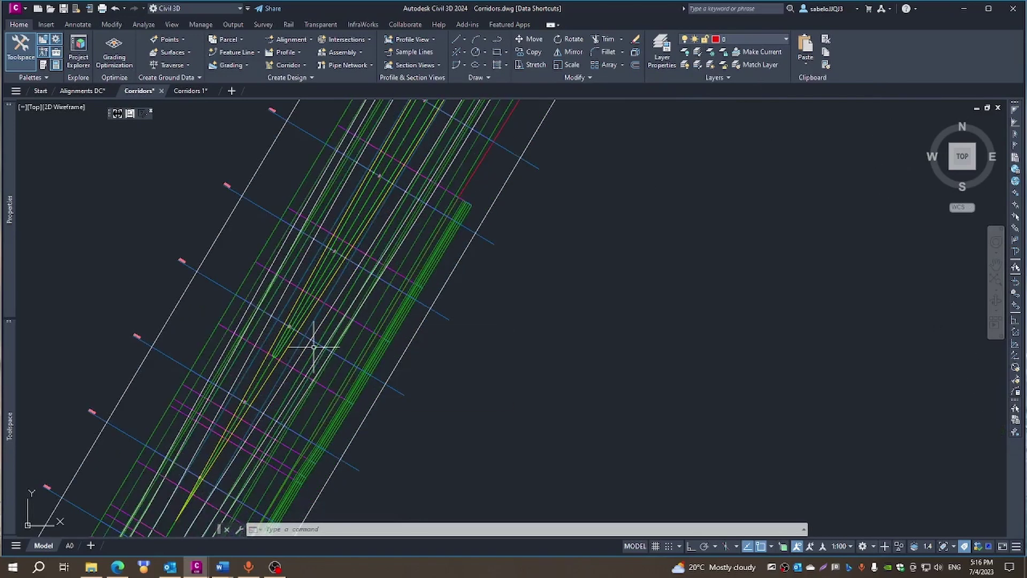
mouse_move(314, 347)
click(996, 263)
mouse_move(479, 371)
mouse_down()
mouse_move(598, 236)
mouse_move(660, 193)
mouse_up()
drag(523, 323, 638, 172)
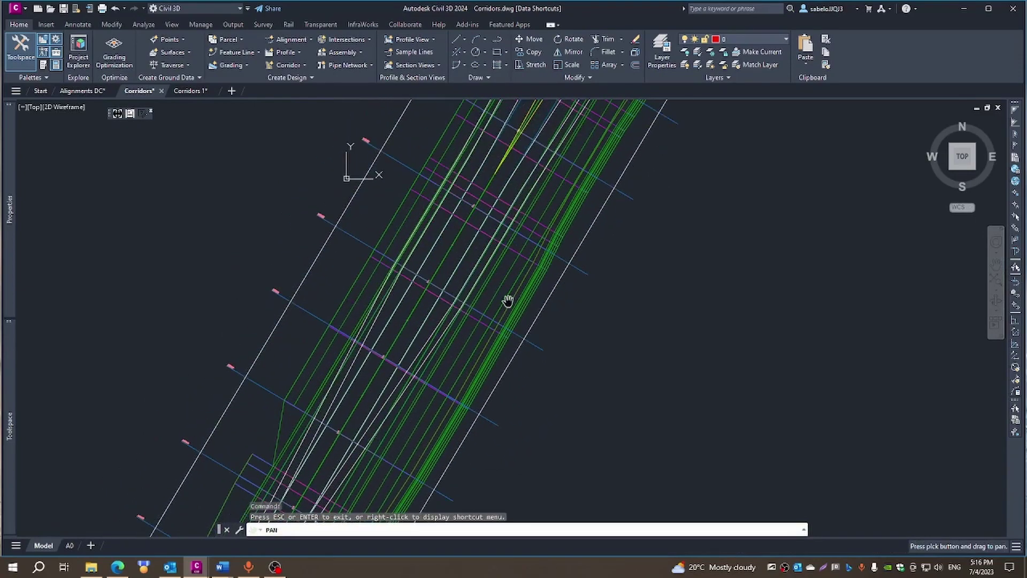
drag(507, 300, 572, 252)
right_click(603, 318)
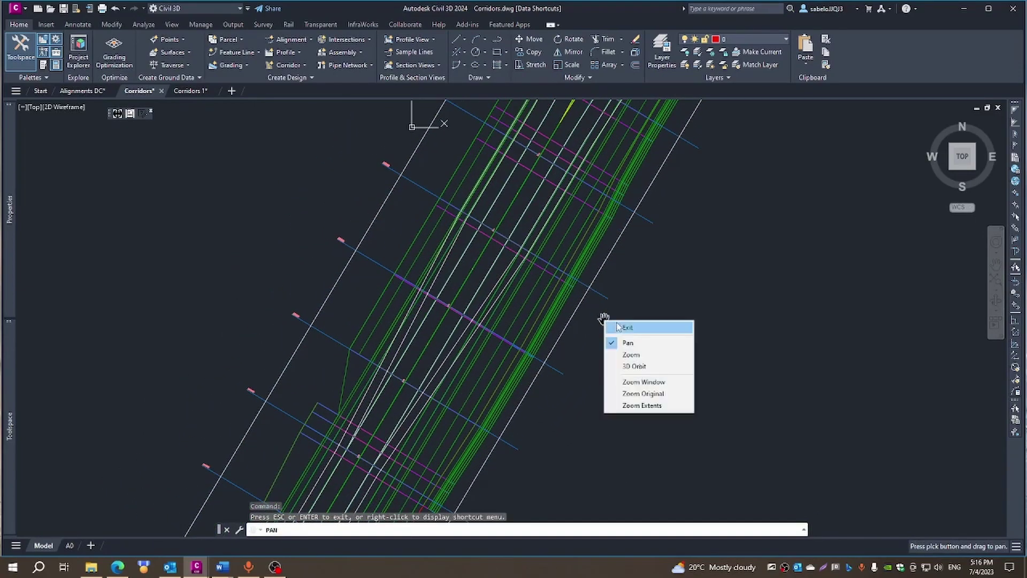
click(620, 331)
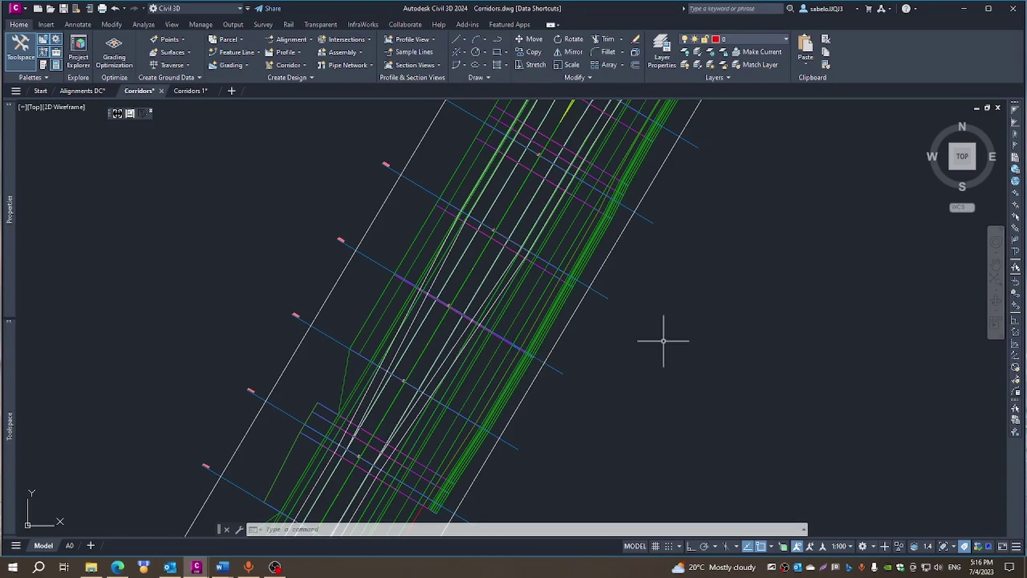
- Open the target mapping for the Main Road corridor's region RG - Main Road Undivided - (1)
click(559, 307)
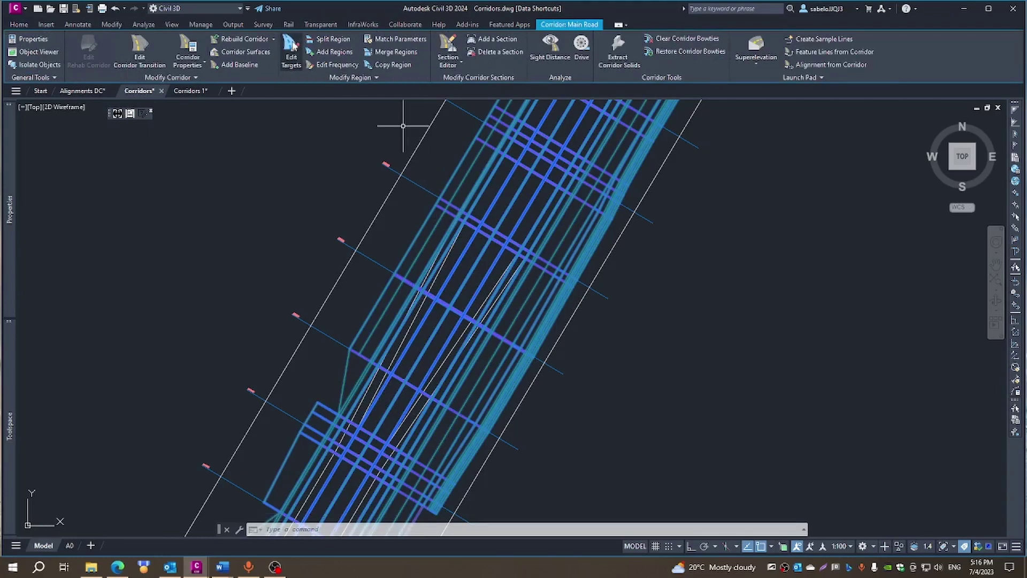
click(291, 49)
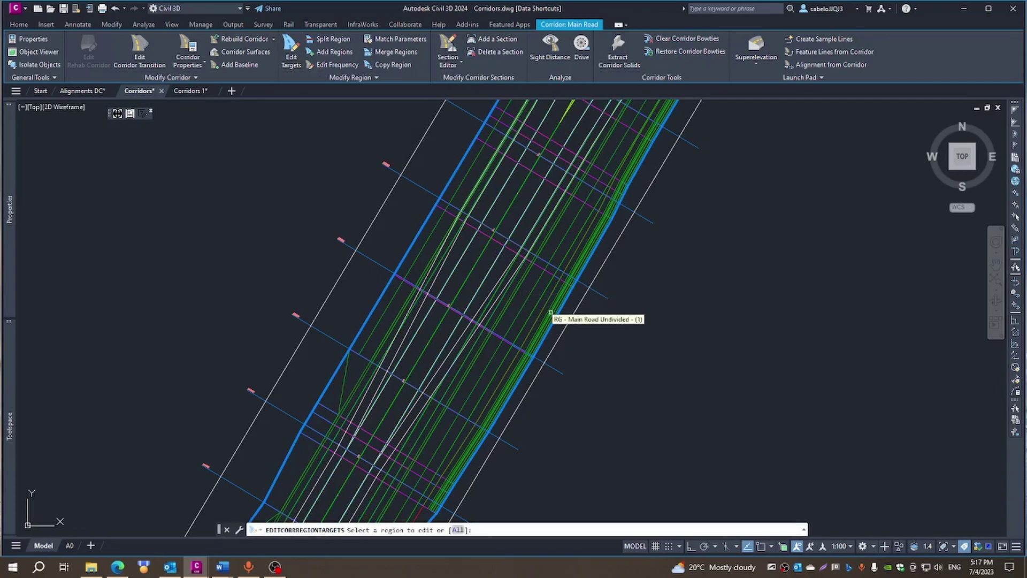
scroll(551, 312, down, 3)
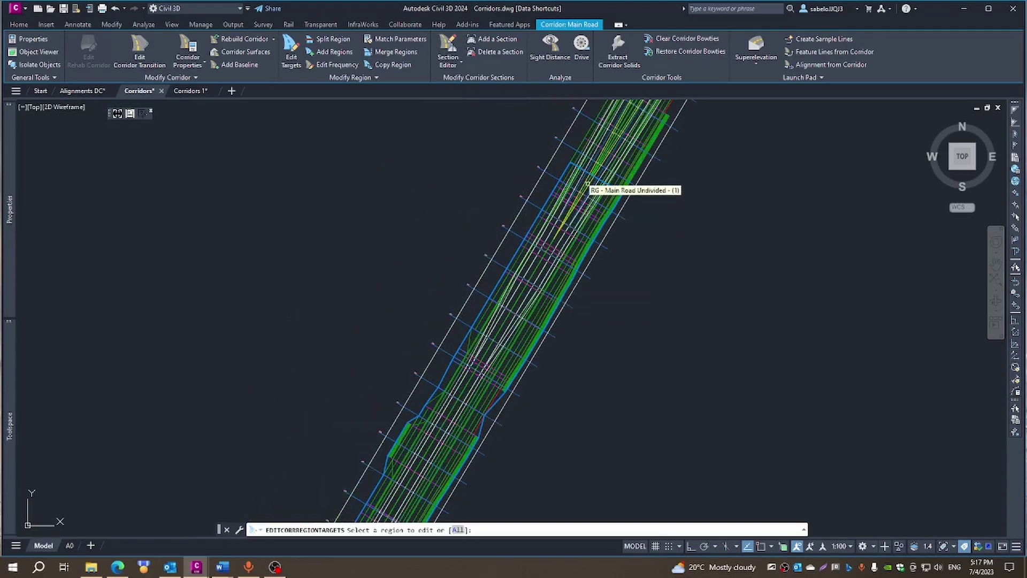
scroll(588, 184, up, 2)
scroll(587, 179, up, 5)
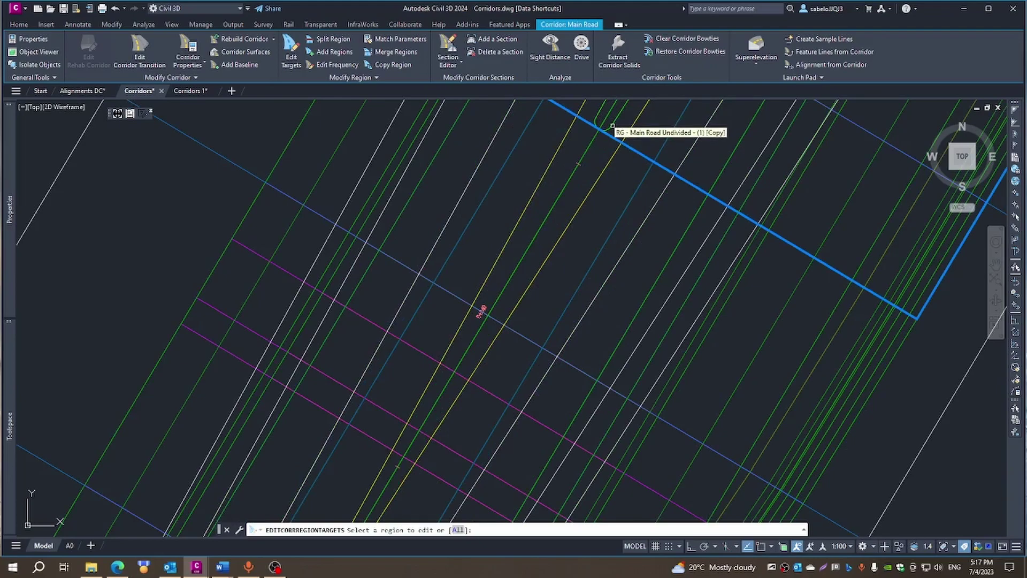
scroll(500, 259, down, 3)
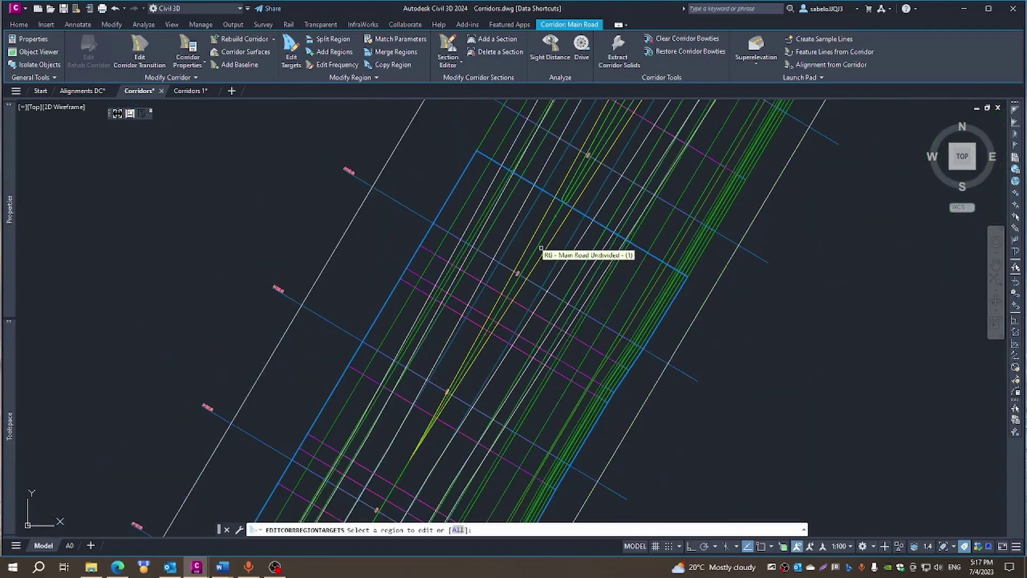
right_click(498, 280)
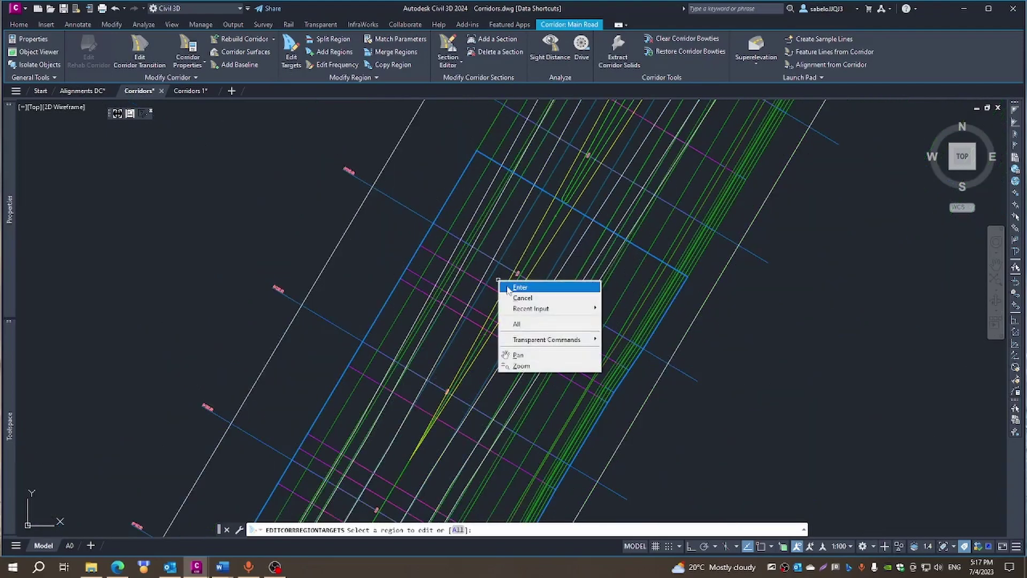
click(508, 289)
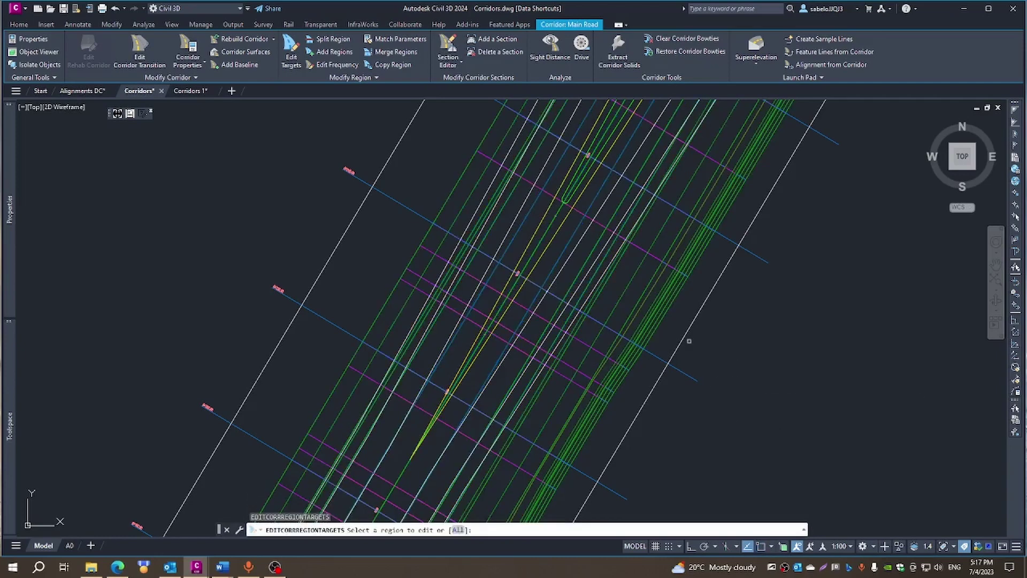
click(647, 322)
right_click(648, 321)
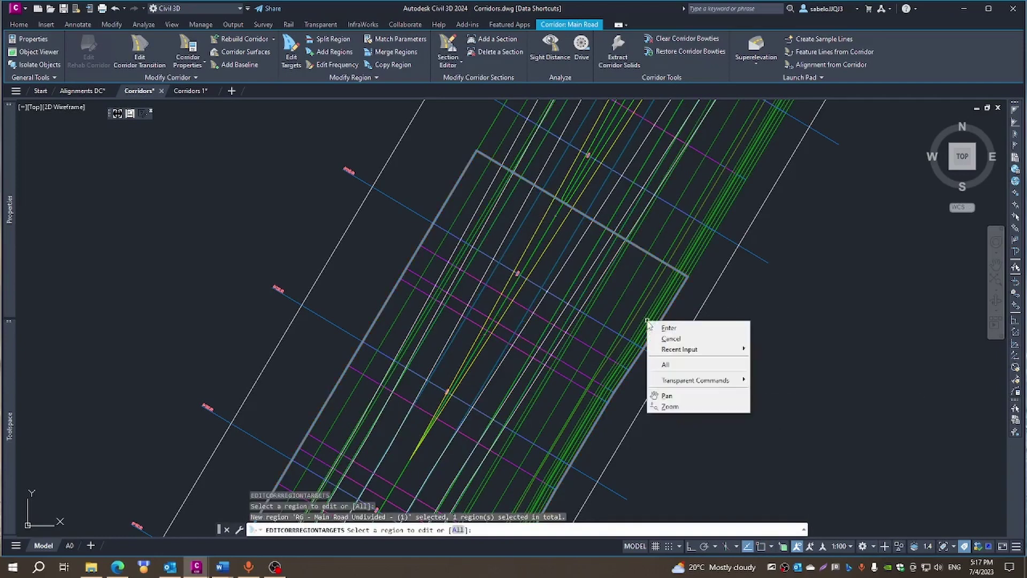
click(664, 327)
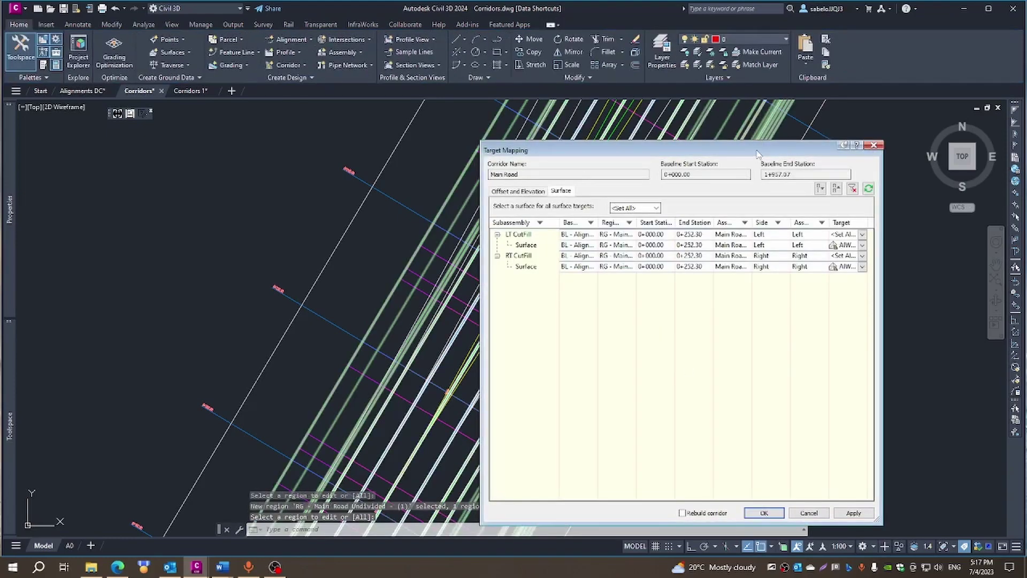
- Select the width target of LT Lane #1 among the offset and elevation targets and filter its offset range to 240 m
drag(757, 154, 644, 79)
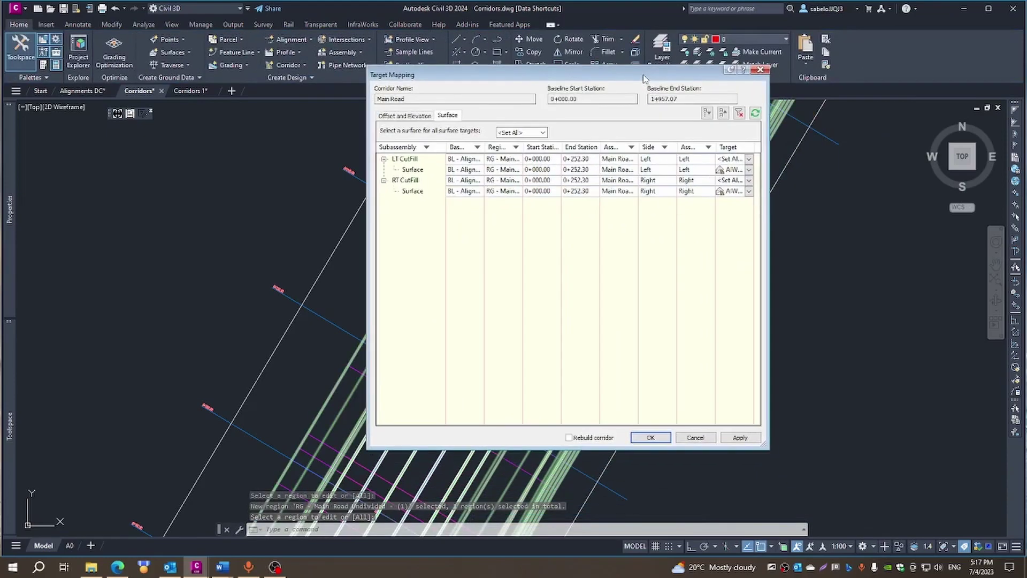
click(412, 116)
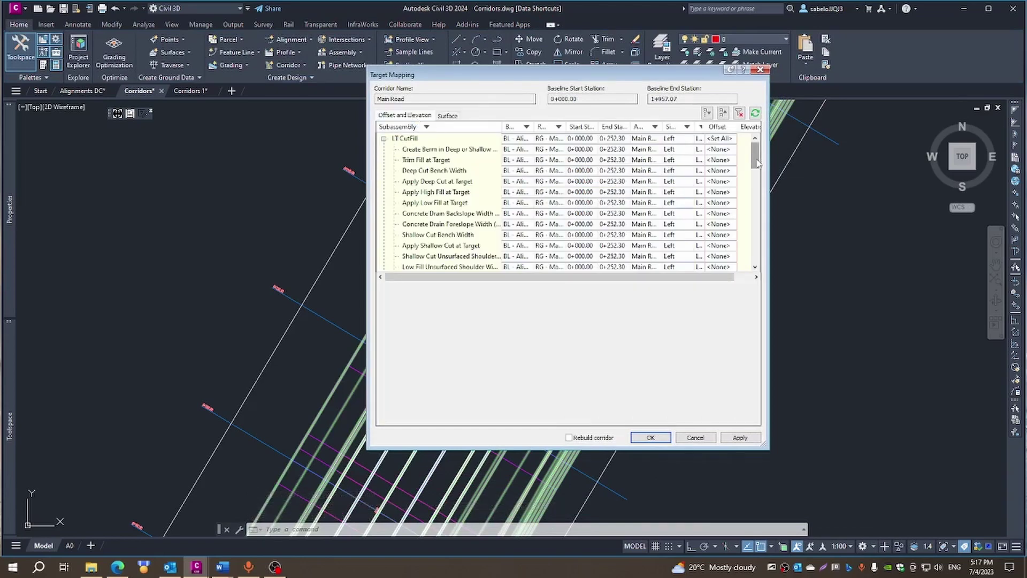
drag(757, 163, 757, 186)
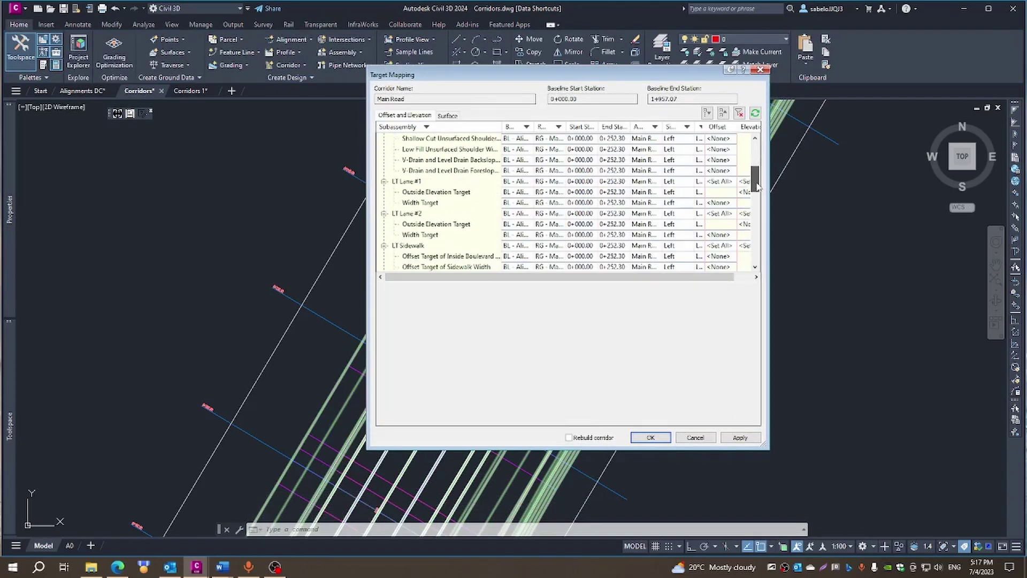
click(417, 204)
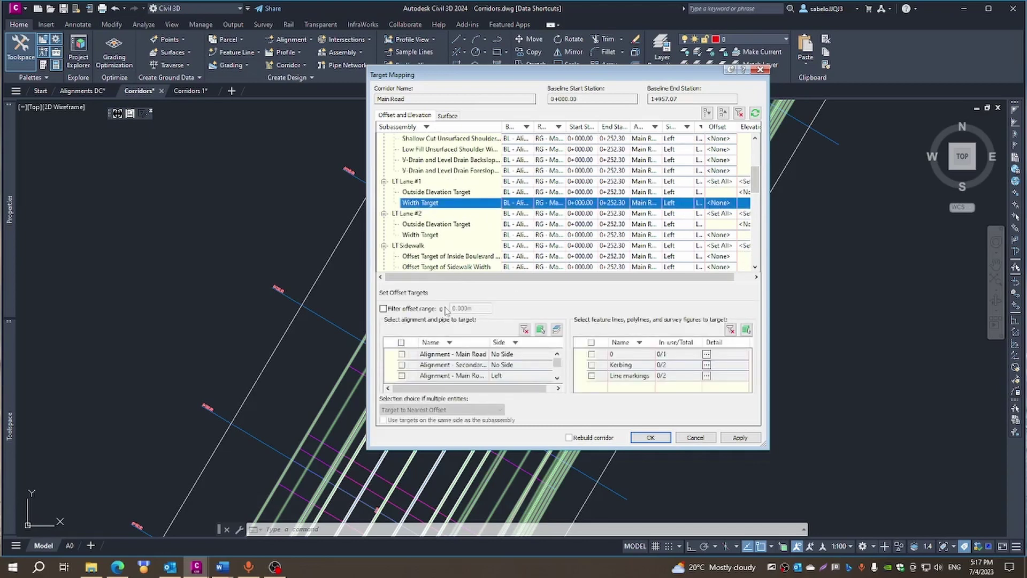
click(383, 310)
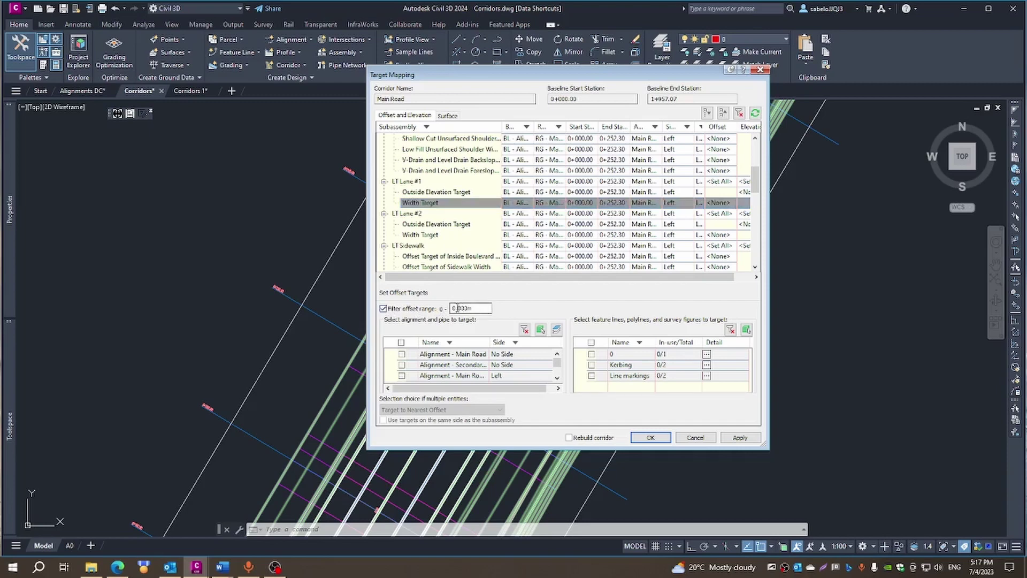
click(456, 307)
text(240m)
- Filter the list of alignments available as targets to those on the left side only
click(515, 345)
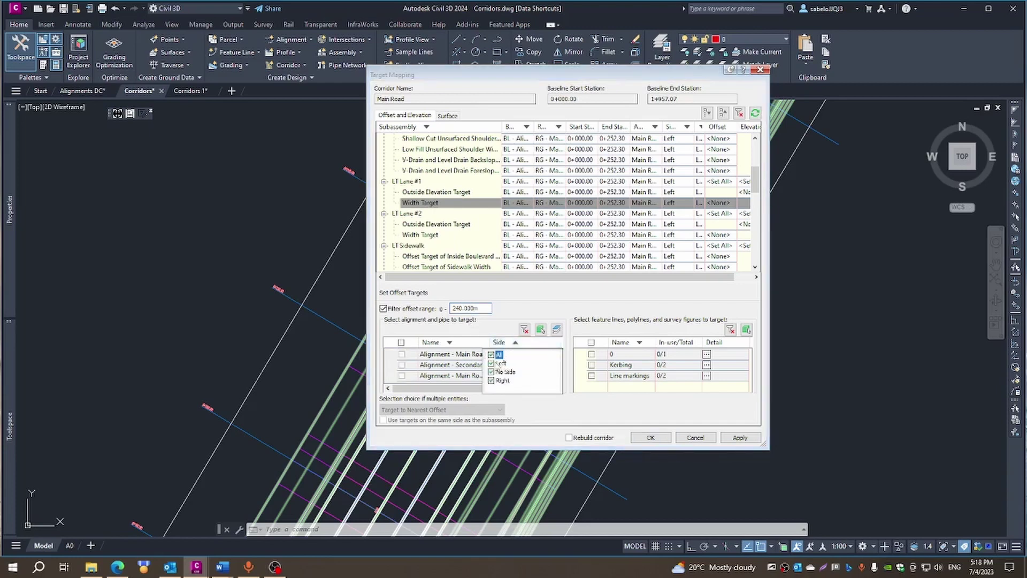
click(491, 372)
click(492, 381)
click(520, 303)
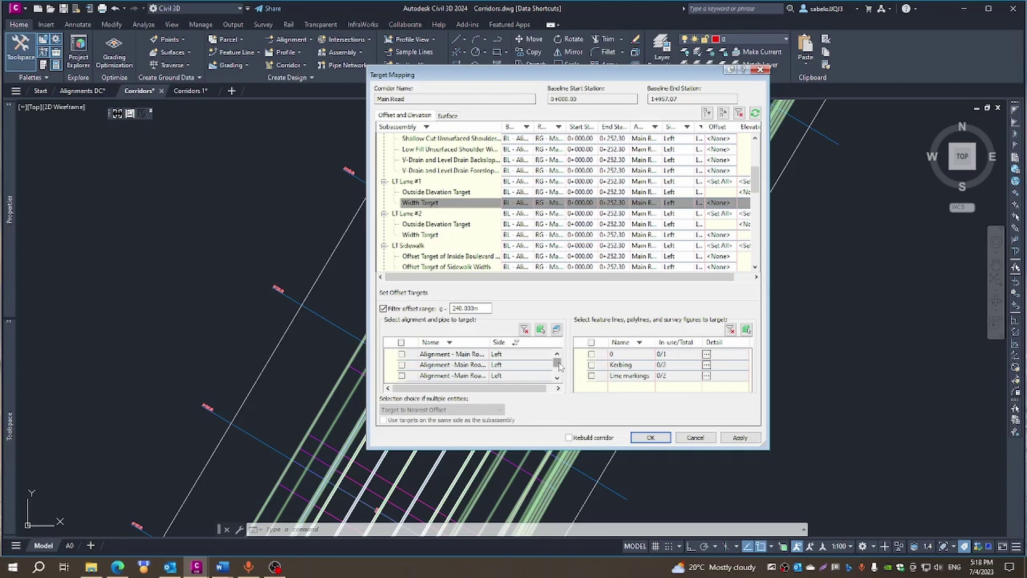
- Assign the inner left lane-edge alignment, picked in the drawing, as the width target of LT Lane #1
click(542, 329)
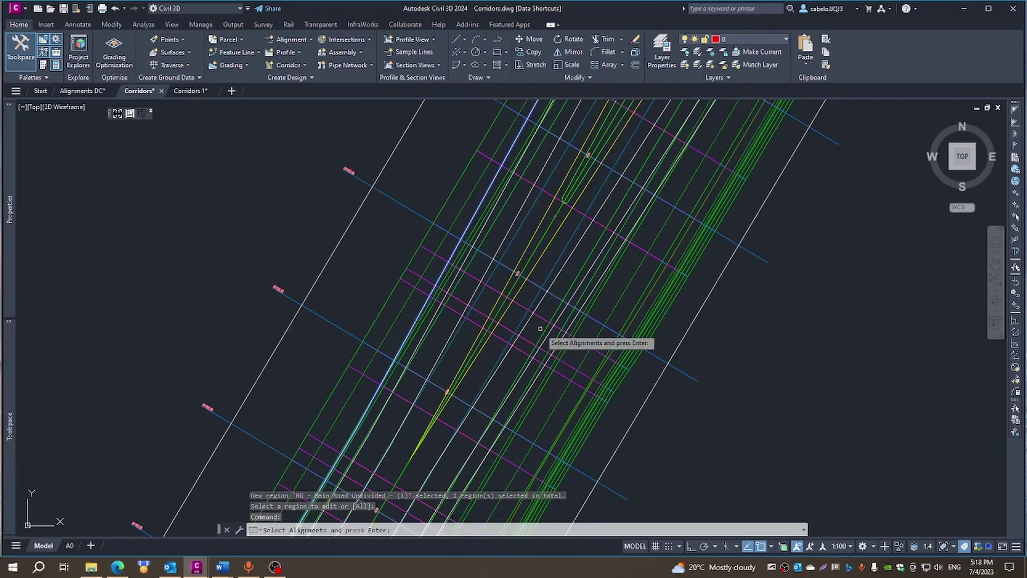
click(552, 369)
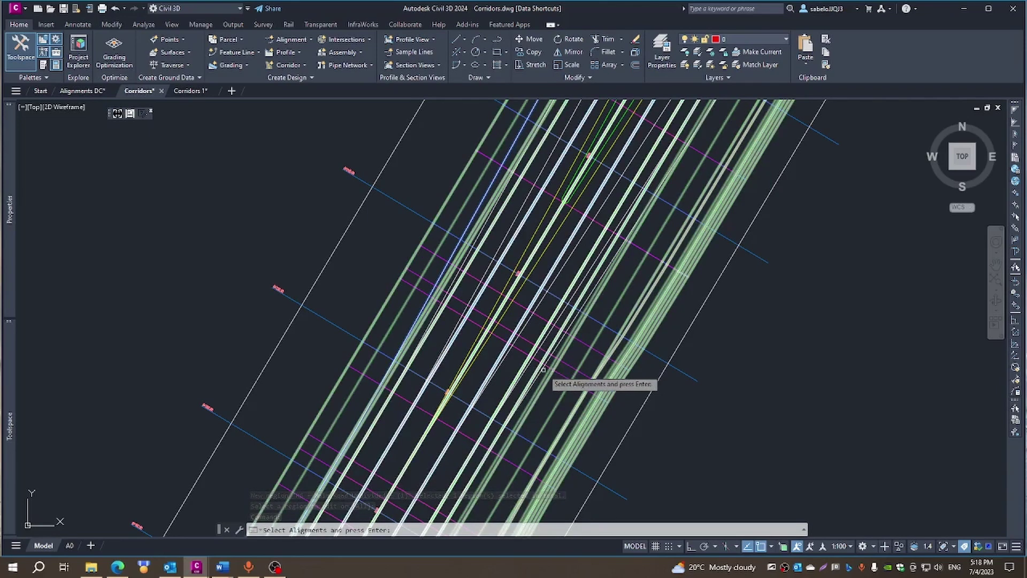
scroll(504, 369, down, 4)
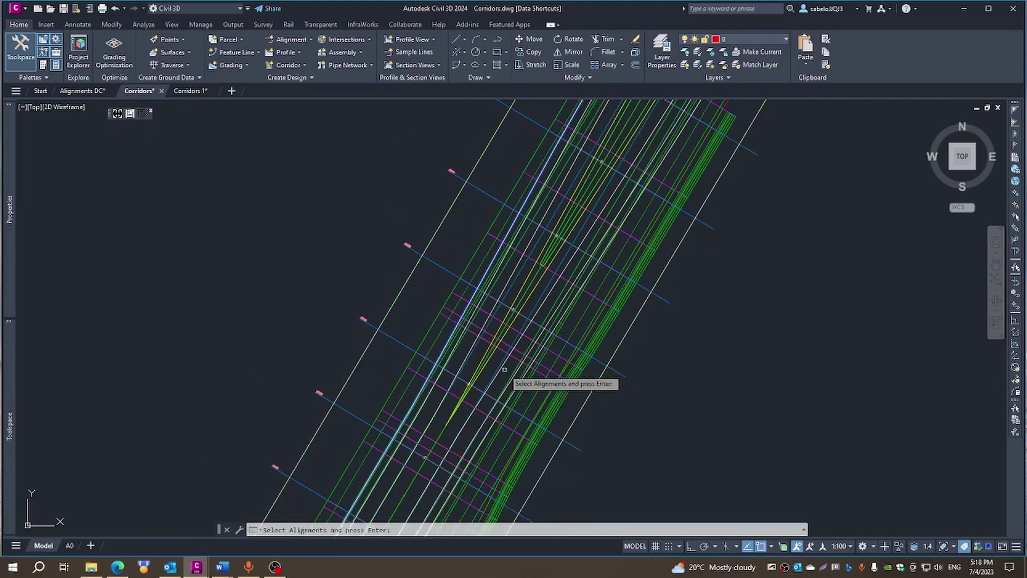
scroll(466, 423, up, 2)
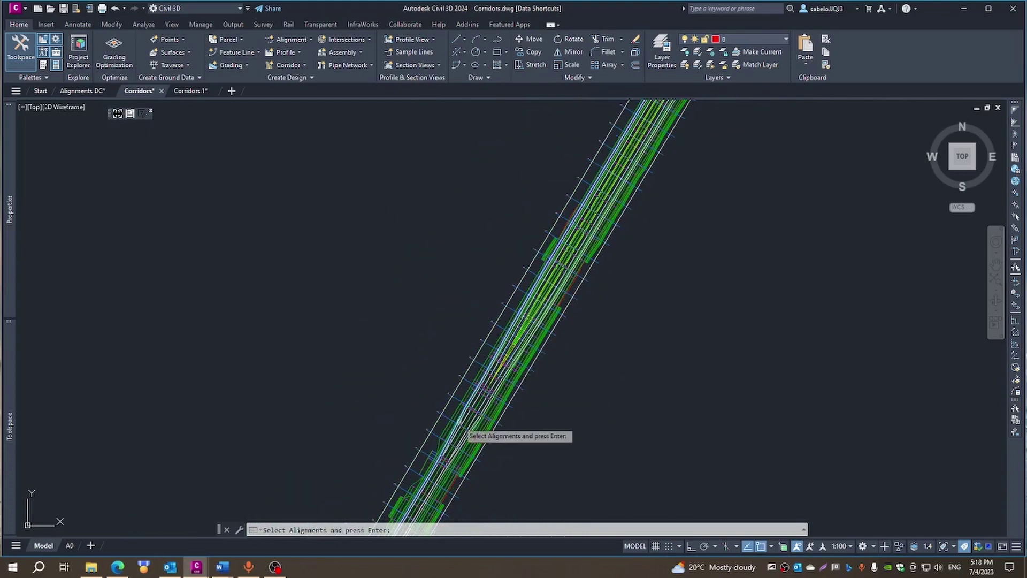
scroll(445, 463, up, 2)
scroll(445, 463, up, 2)
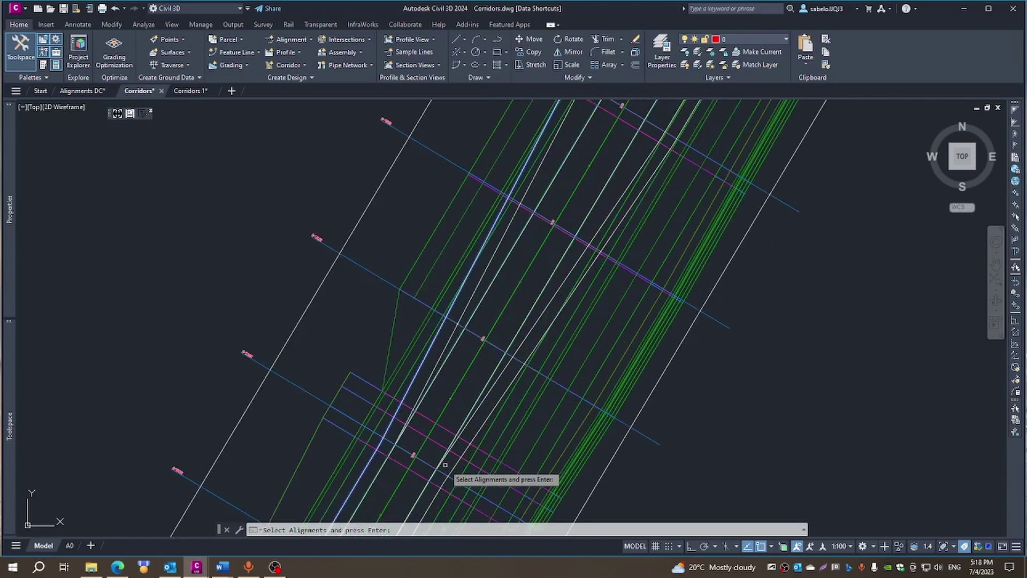
click(447, 357)
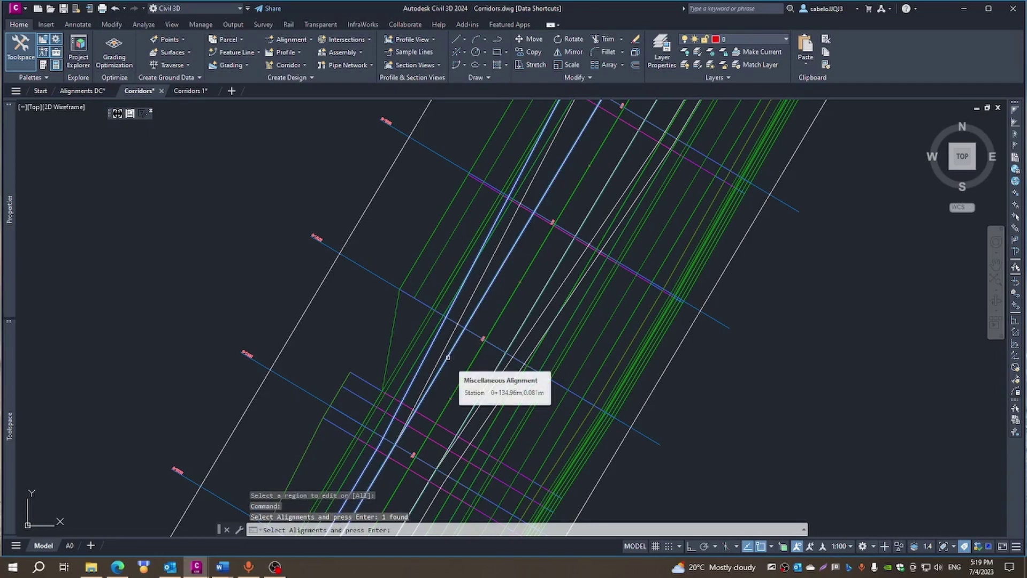
key(Return)
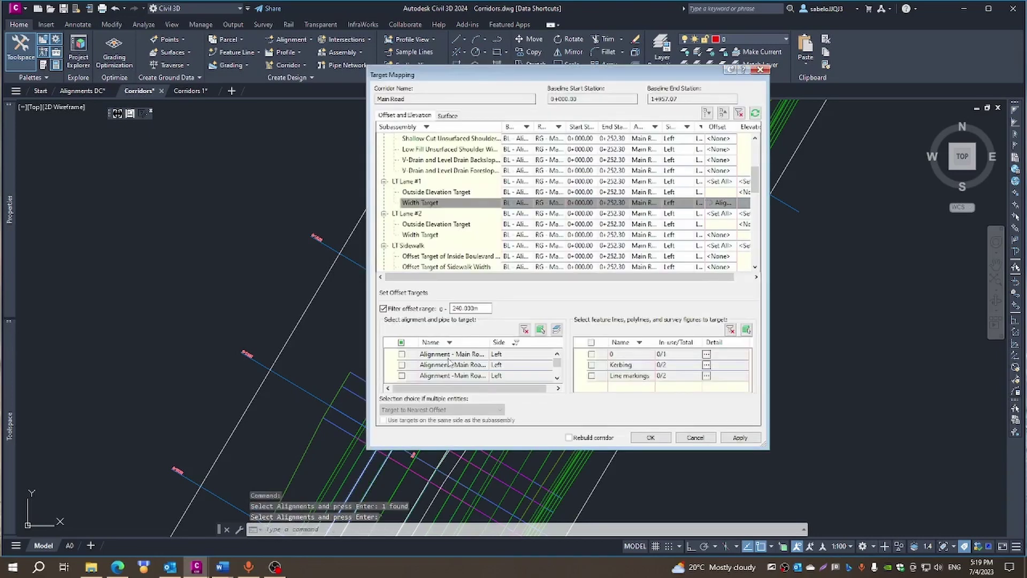
- Assign the outer left lane-edge alignment, picked in the drawing, as the width target of LT Lane #2
click(426, 236)
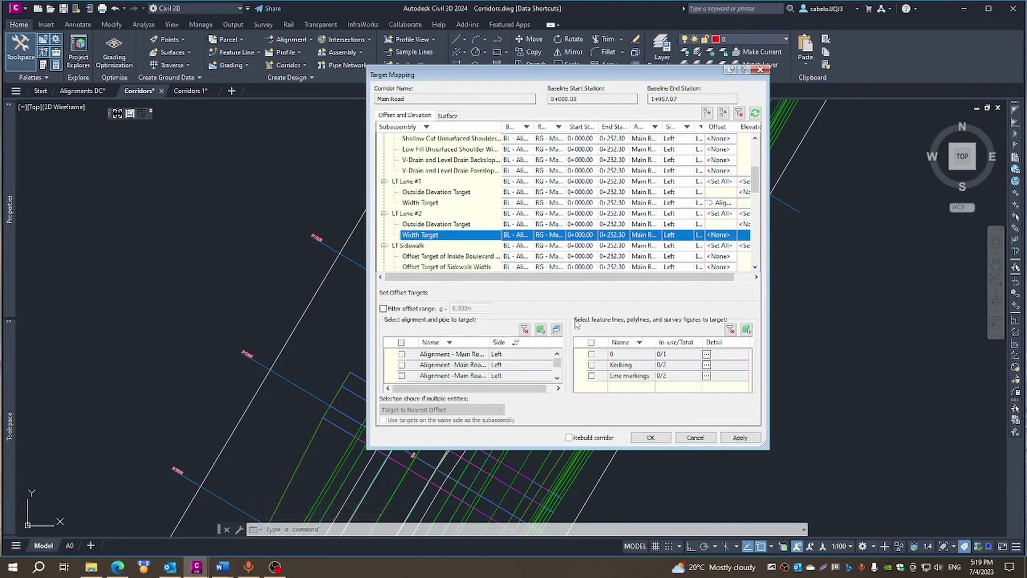
click(541, 330)
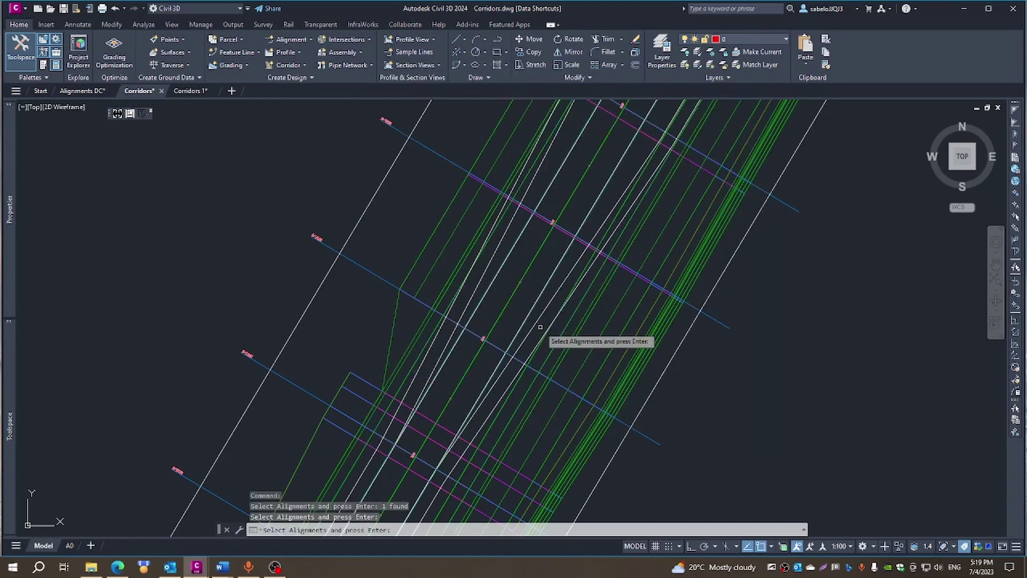
click(478, 283)
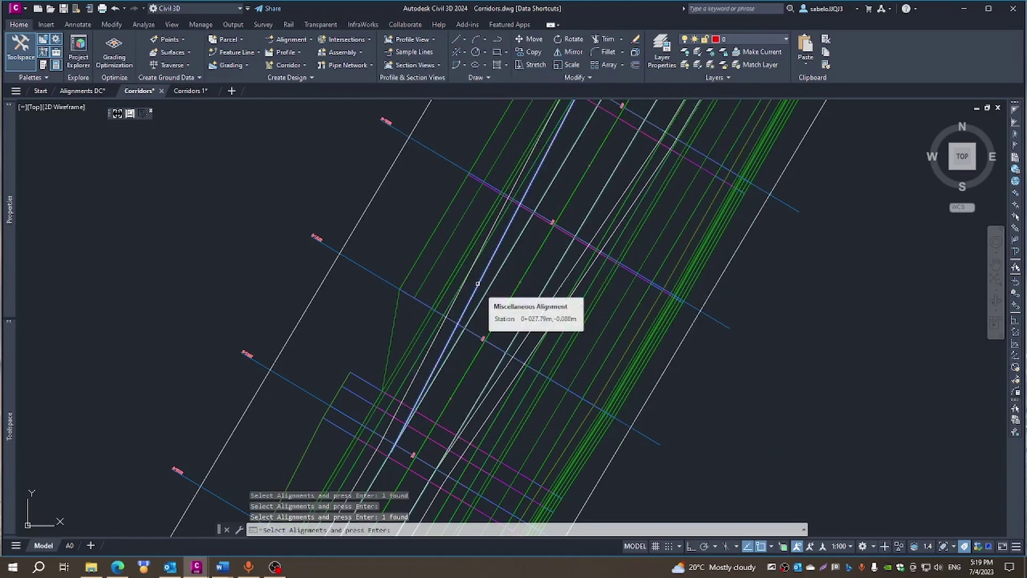
key(Return)
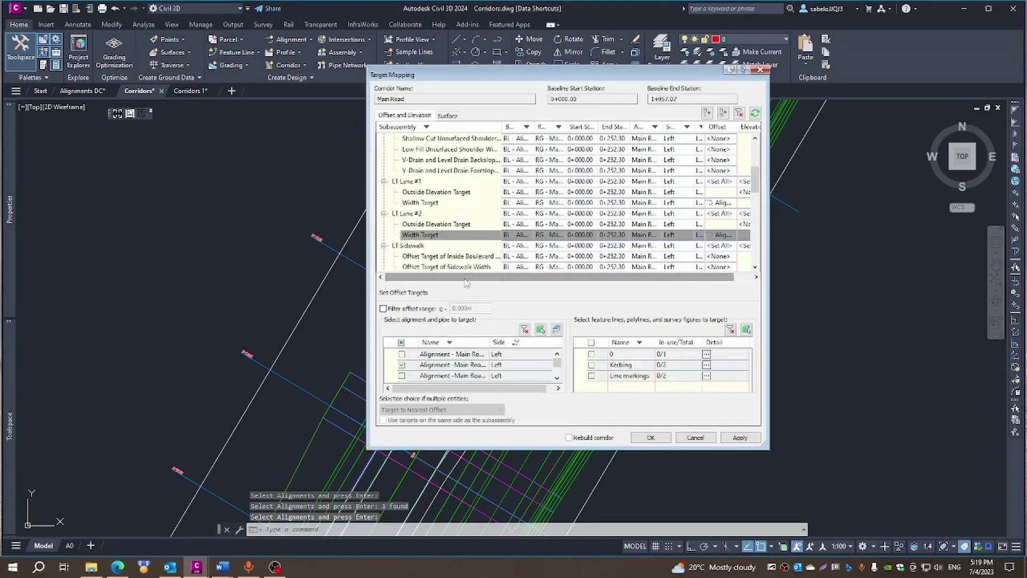
- Assign the inner right lane-edge alignment, picked in the drawing, as the width target of RT Lane #1
drag(754, 182, 758, 239)
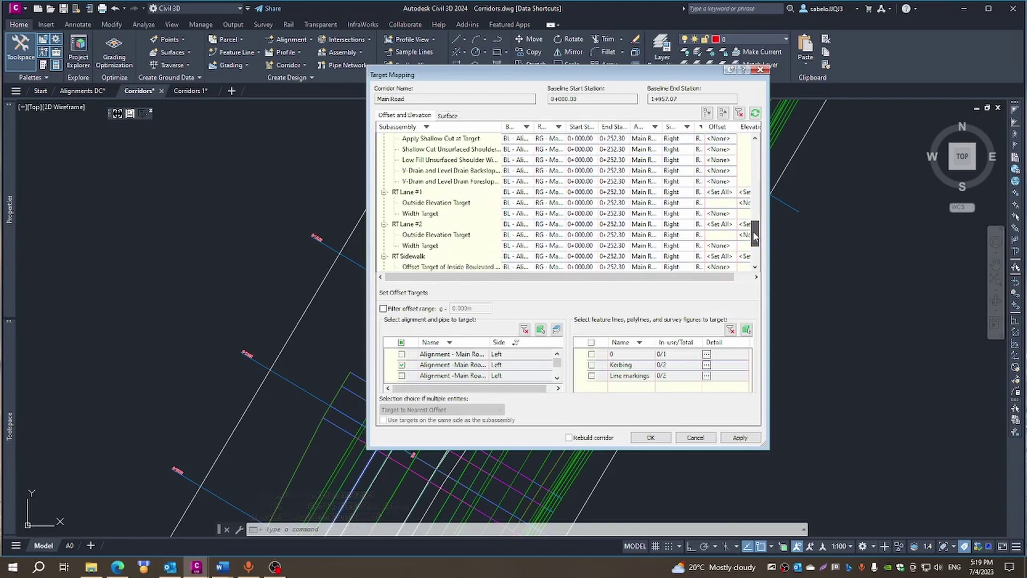
click(425, 217)
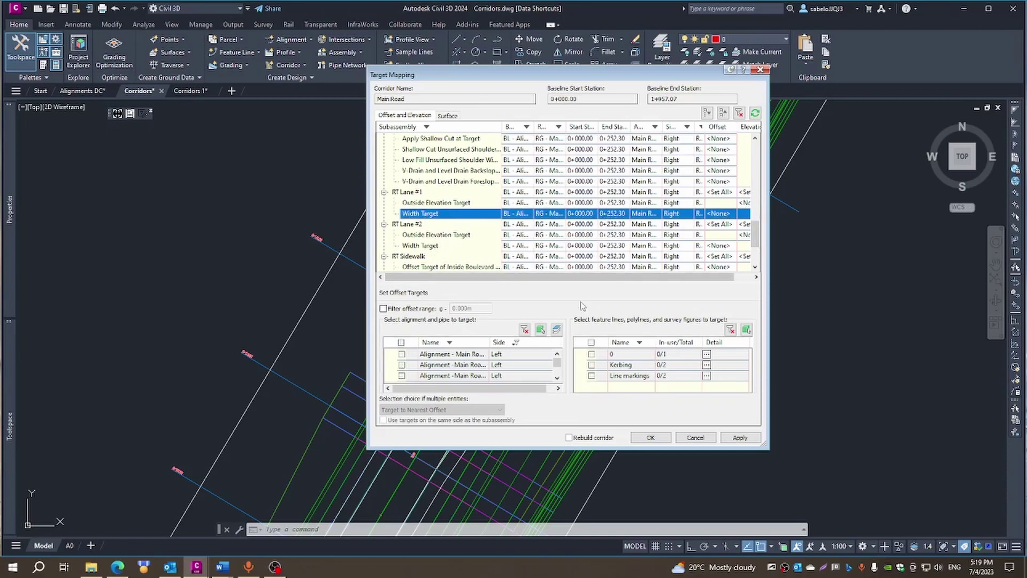
click(541, 329)
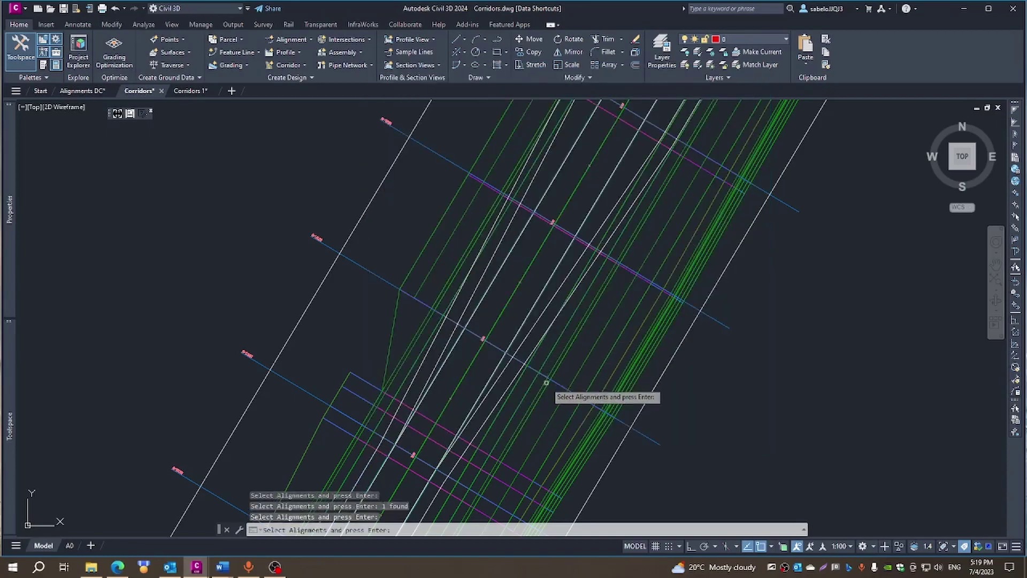
click(515, 336)
key(Return)
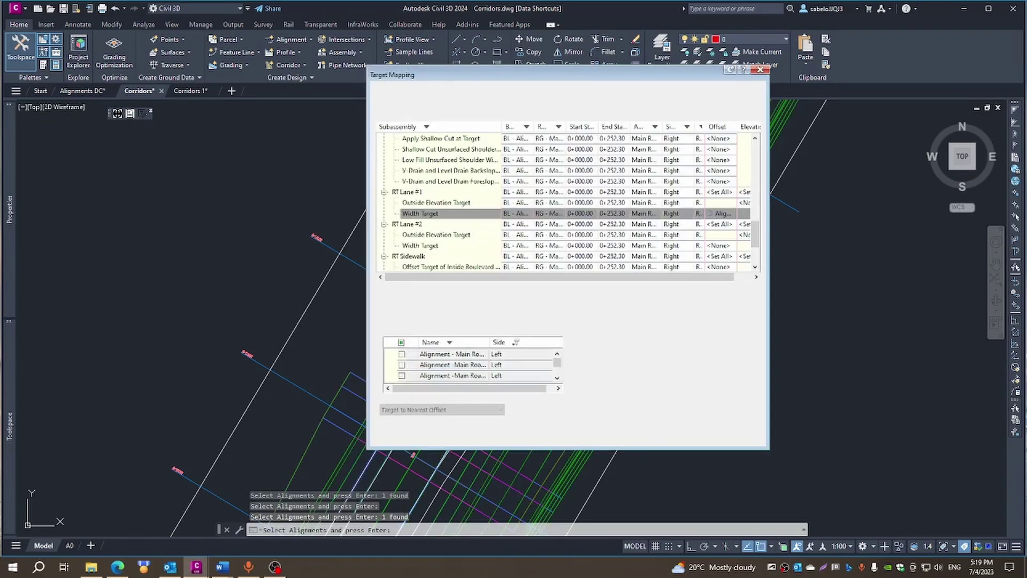
- Assign the outer right lane-edge alignment, picked in the drawing, as the width target of RT Lane #2
click(416, 246)
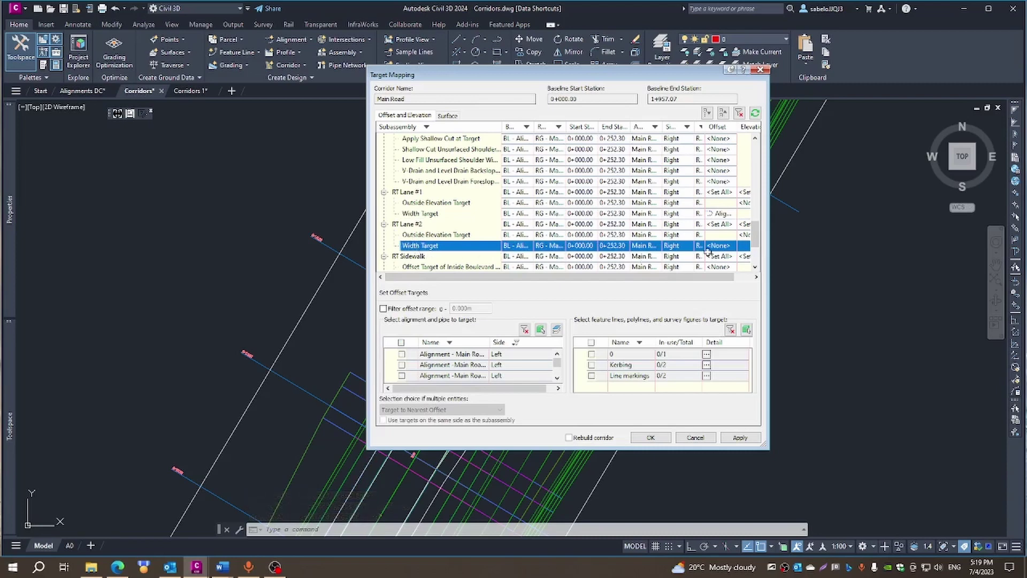
click(726, 246)
click(539, 330)
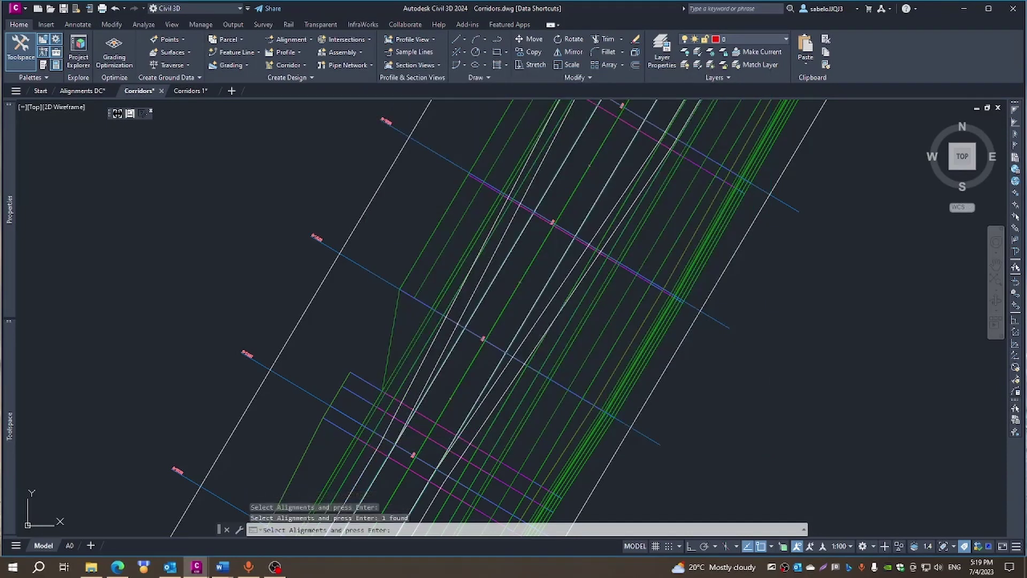
click(535, 332)
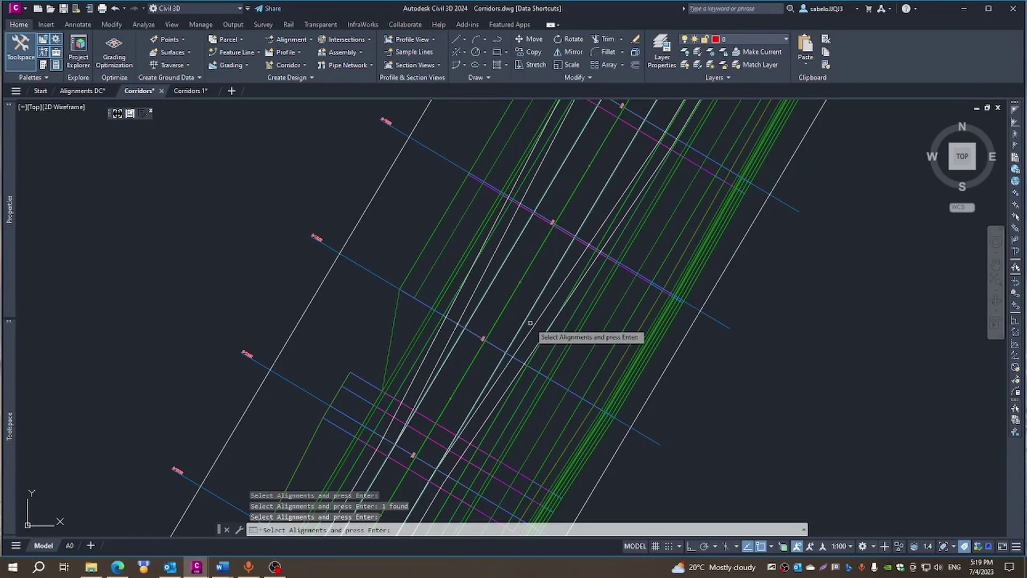
click(530, 330)
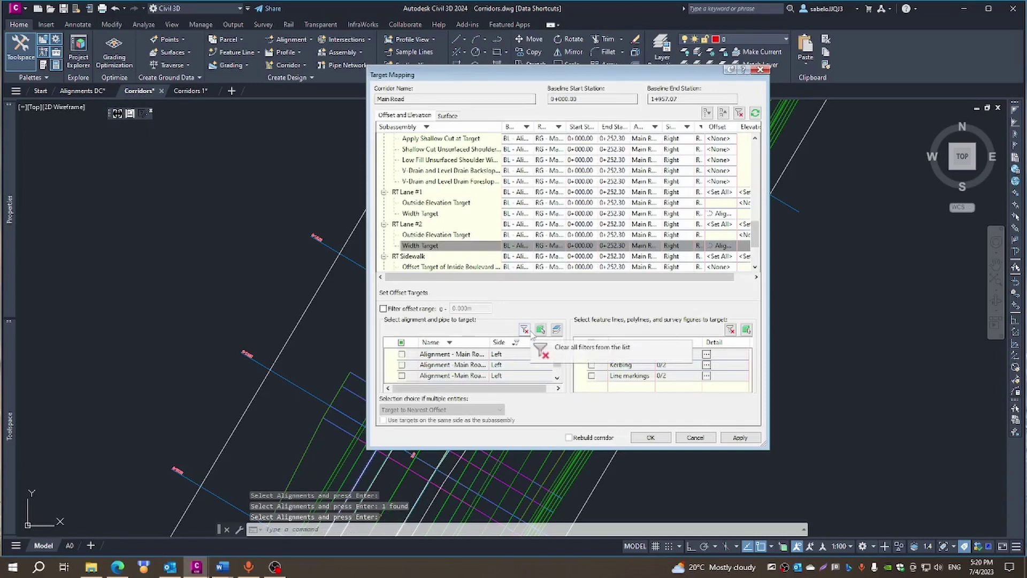
click(541, 330)
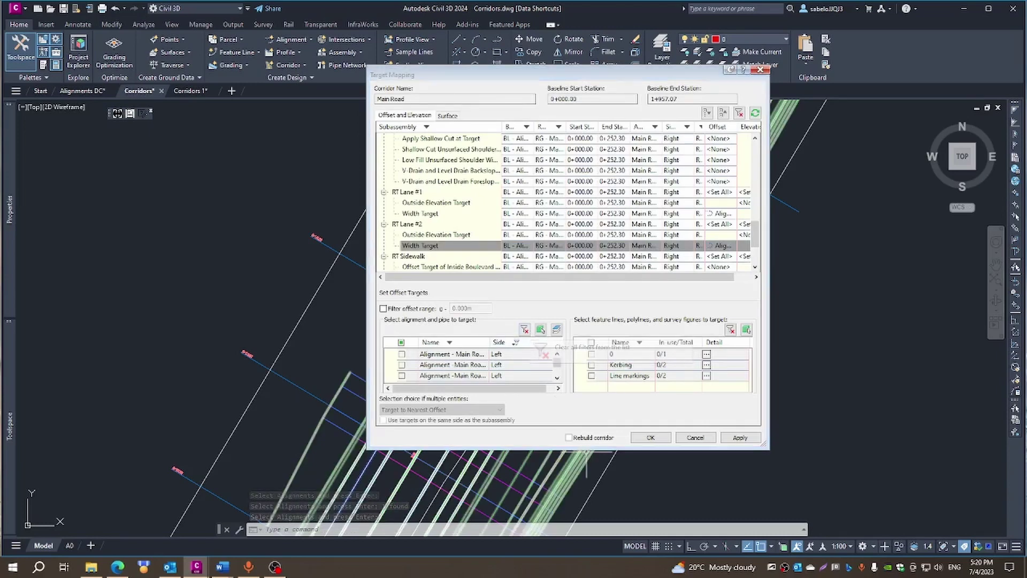
key(Return)
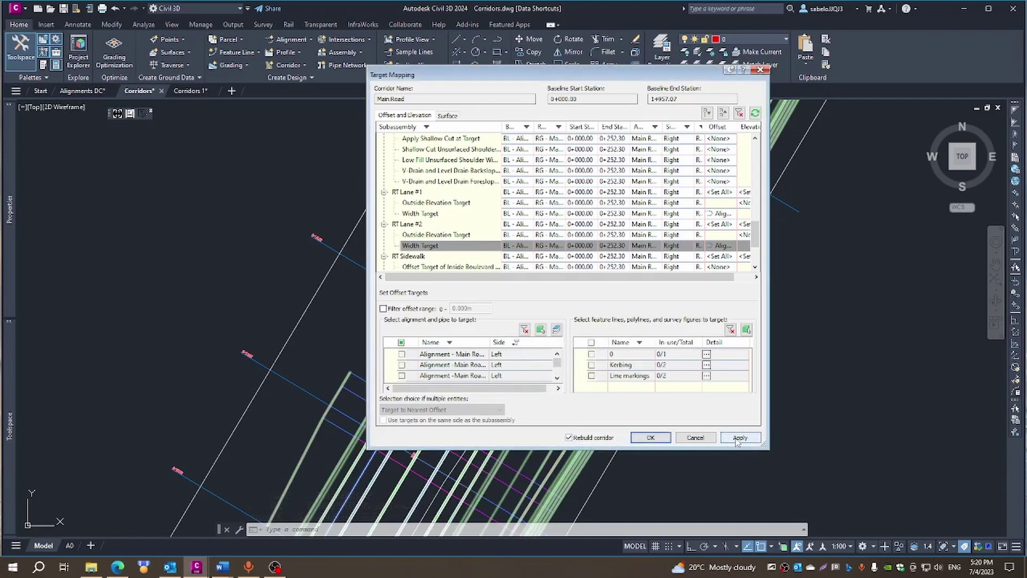
- Apply the target mapping with the corridor rebuild enabled, accept the dialog and dismiss the event viewer
click(738, 438)
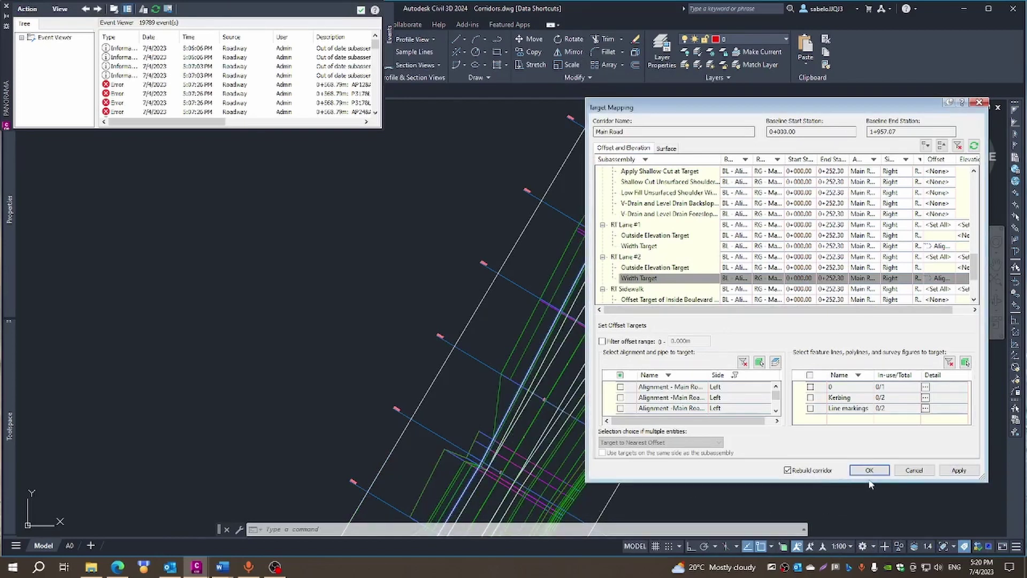
click(870, 473)
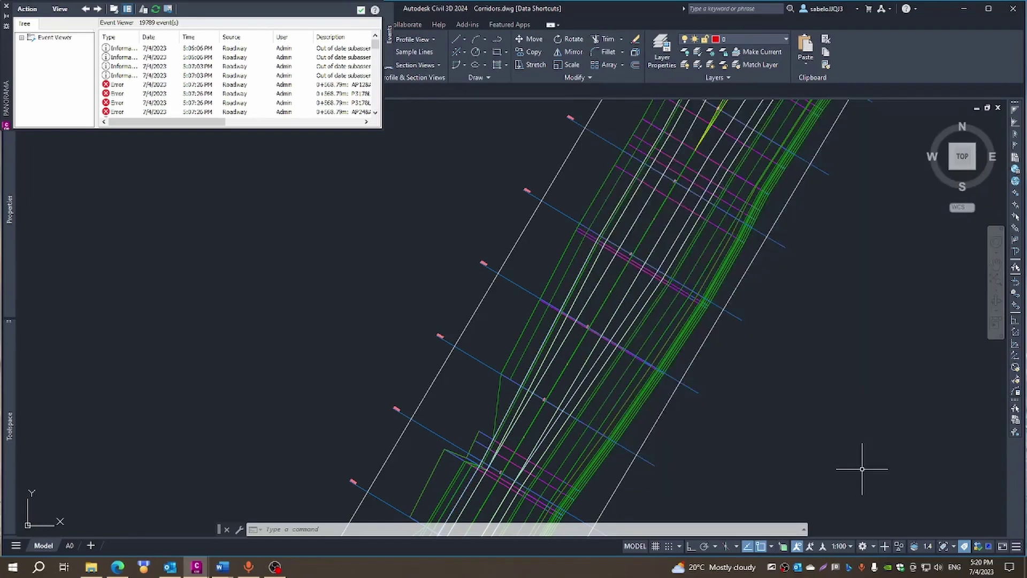
click(7, 9)
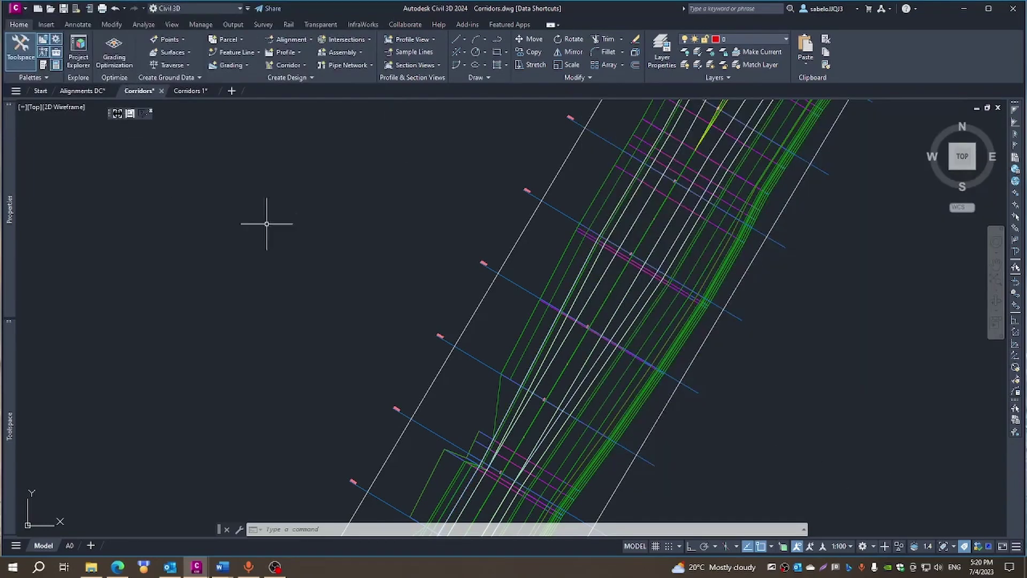
- Open the Main Road corridor in the Corridor Section Editor from the drawing's corridor list
scroll(316, 248, down, 3)
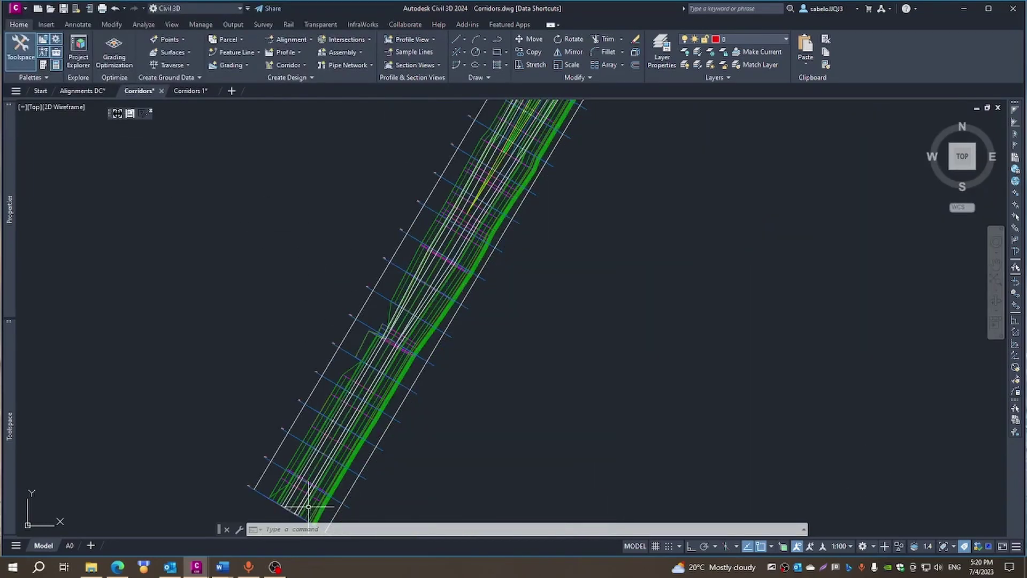
scroll(309, 503, up, 4)
scroll(363, 422, down, 3)
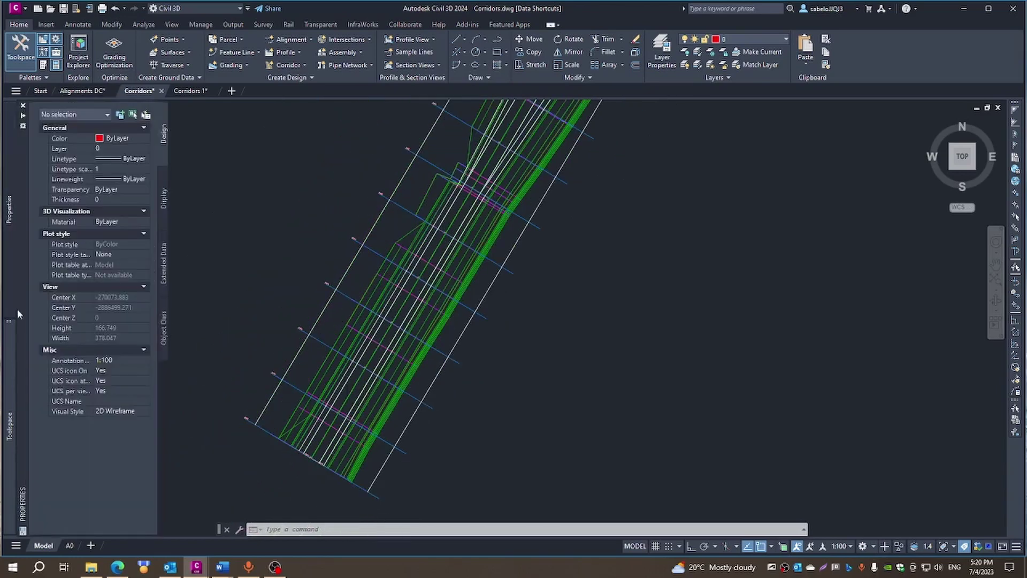
mouse_move(12, 378)
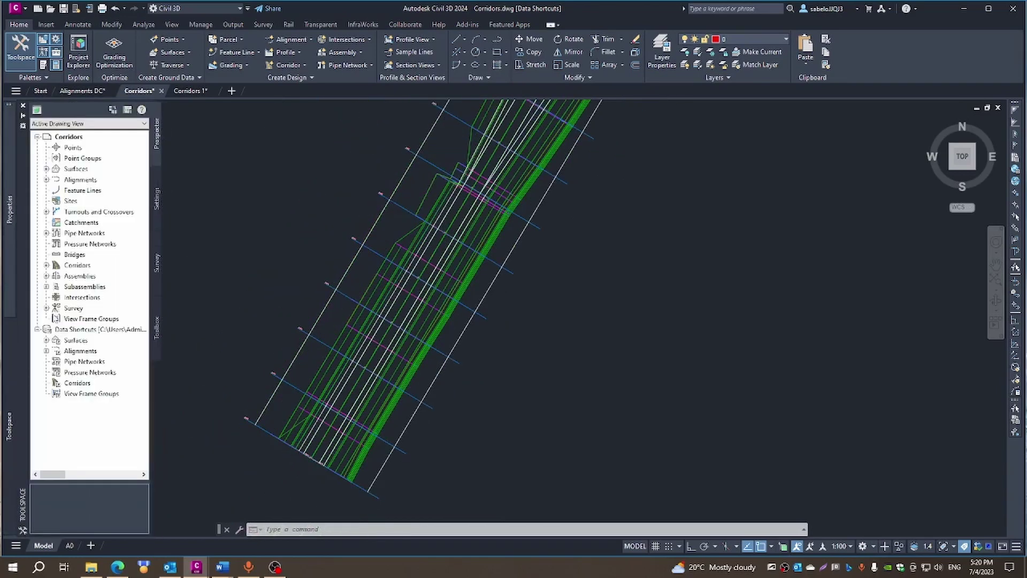
click(46, 265)
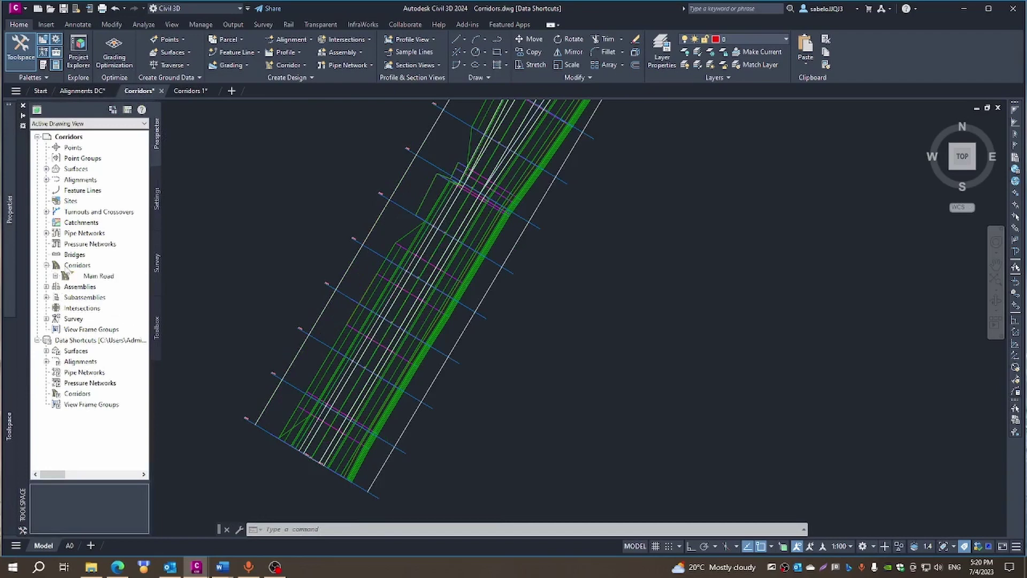
click(87, 277)
right_click(87, 276)
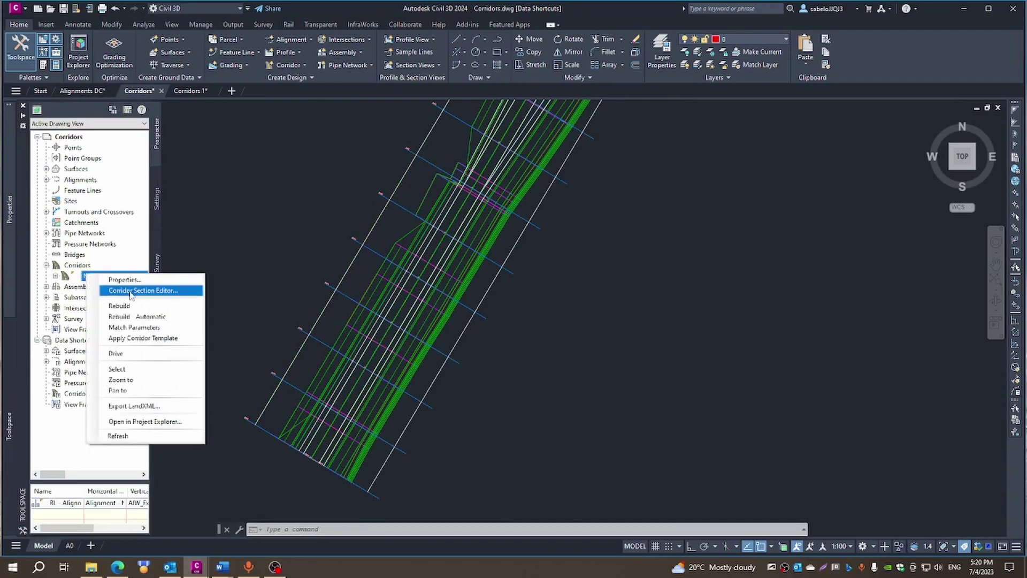
click(131, 292)
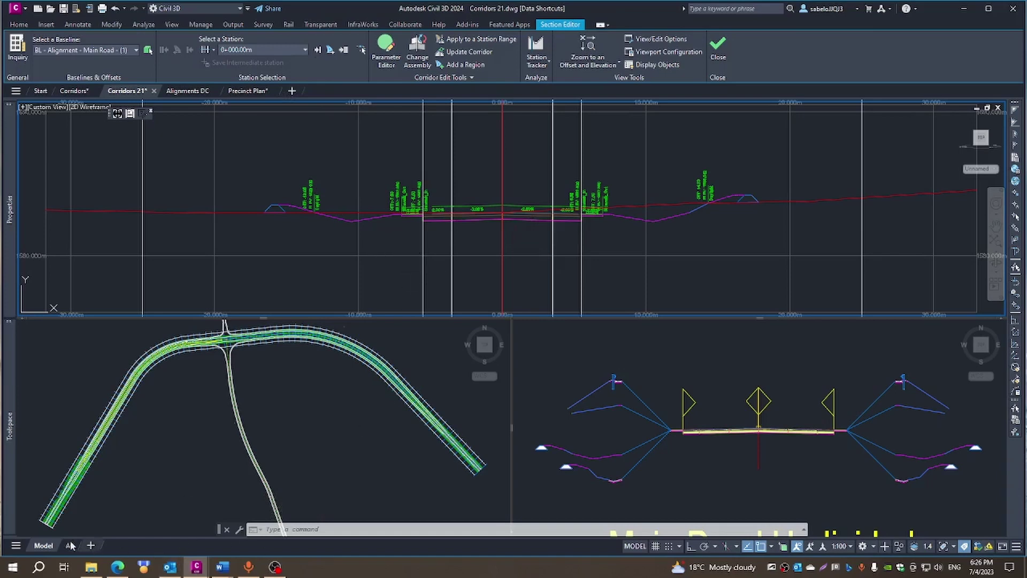
- Step through the Main Road cross-sections from station 0+000.00 m to 0+160.00 m, examining how the lane widths follow their target alignments
click(317, 49)
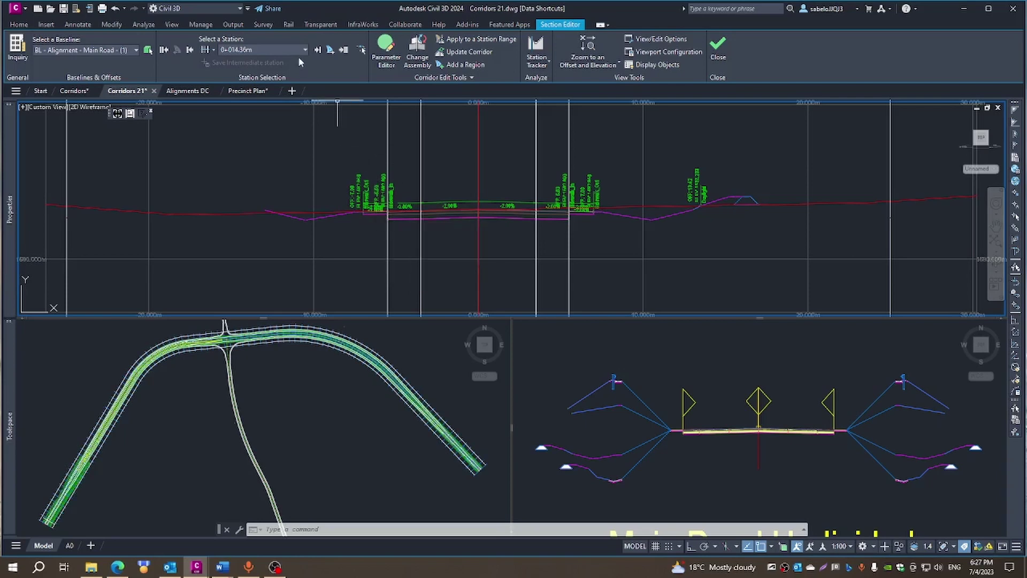
click(318, 52)
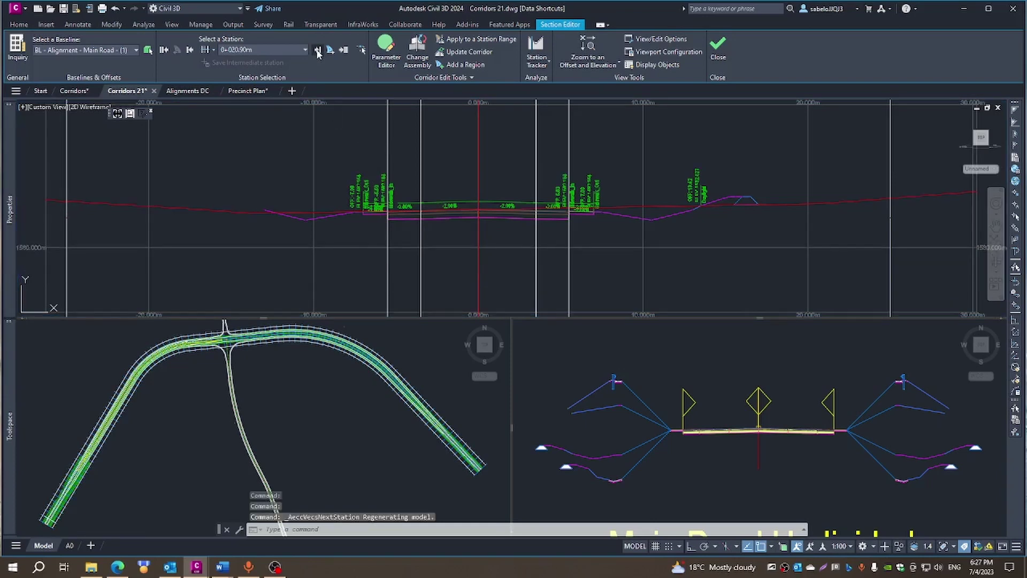
click(318, 53)
click(318, 53)
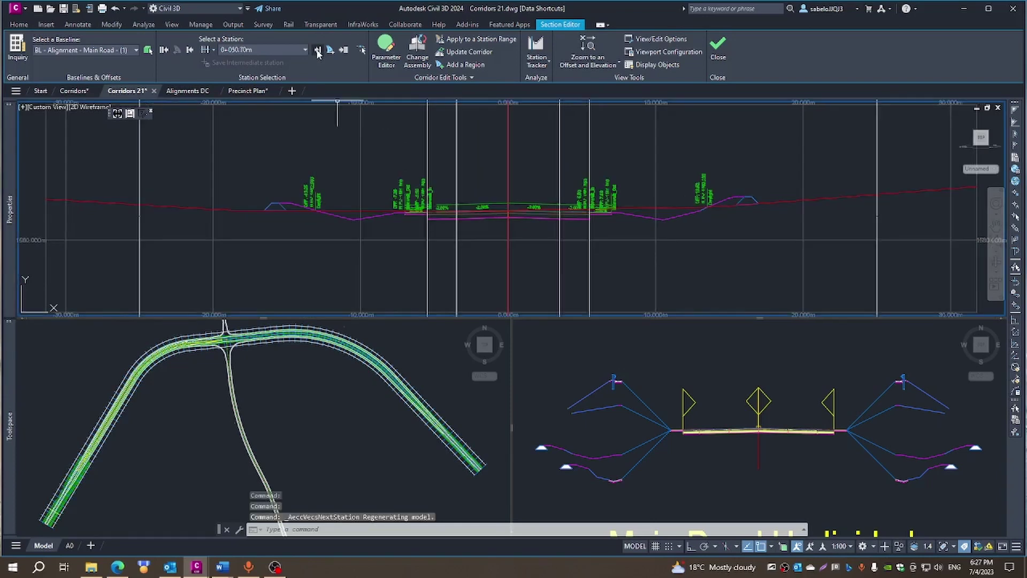
click(318, 52)
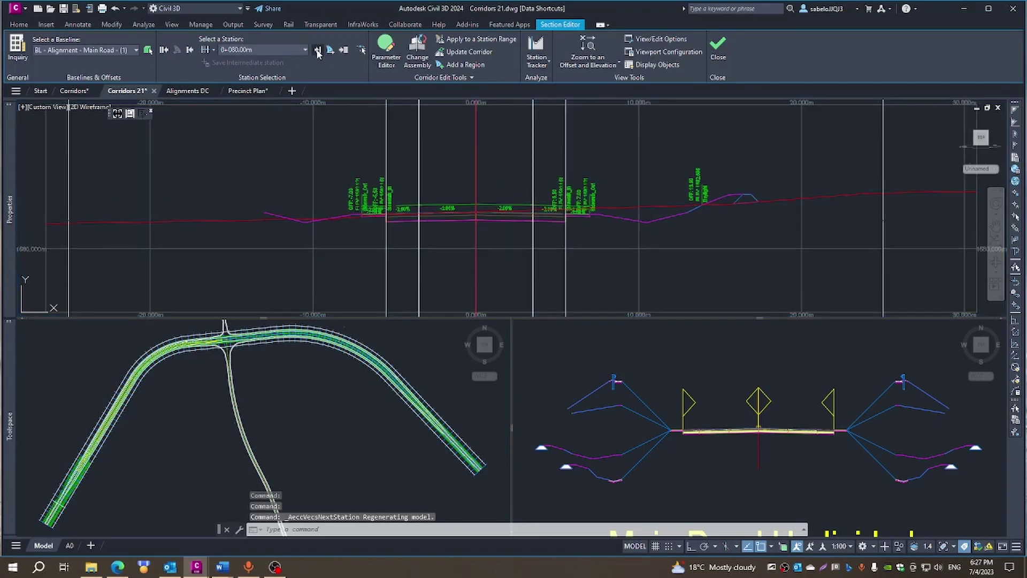
click(318, 53)
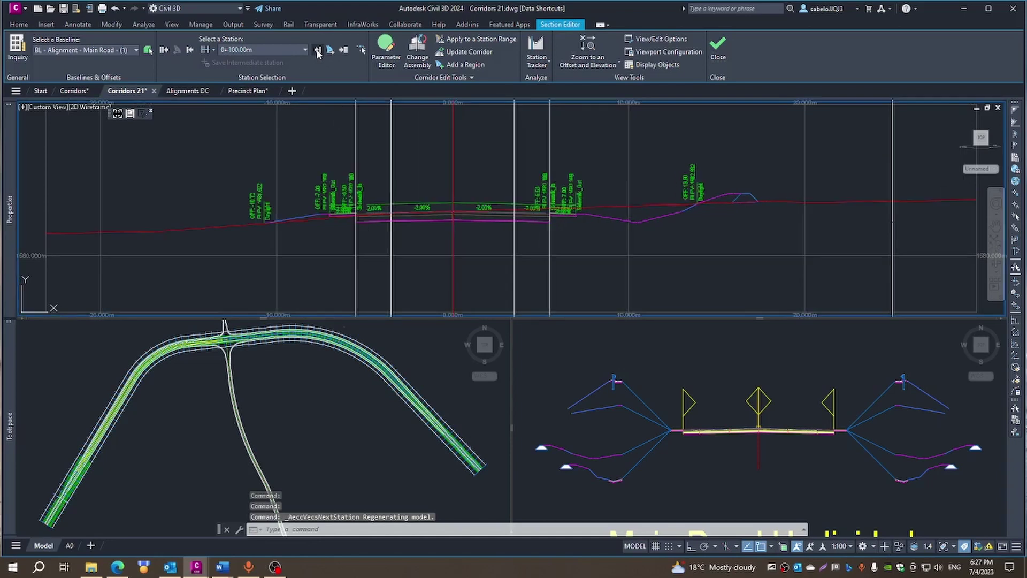
click(318, 52)
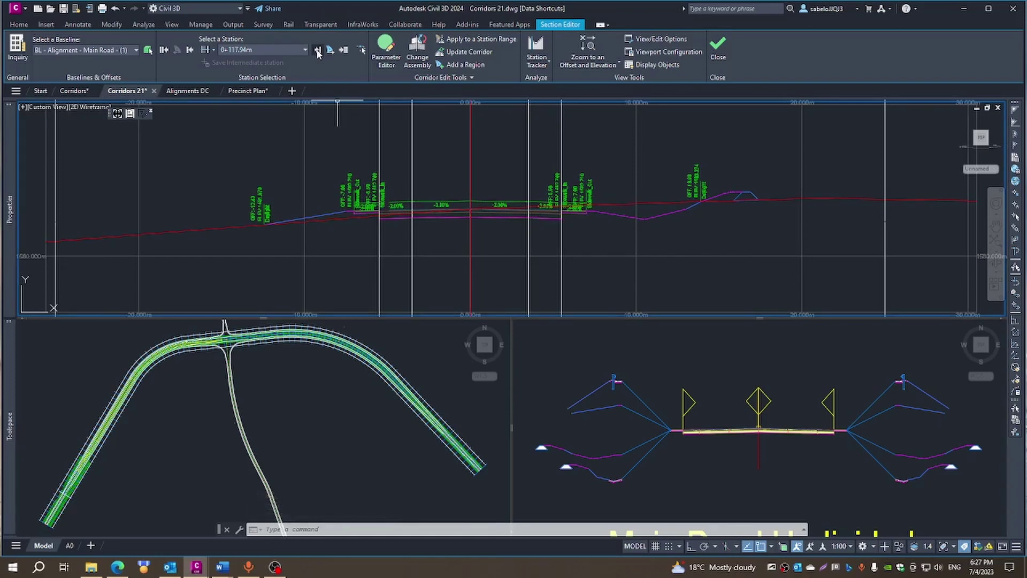
click(318, 50)
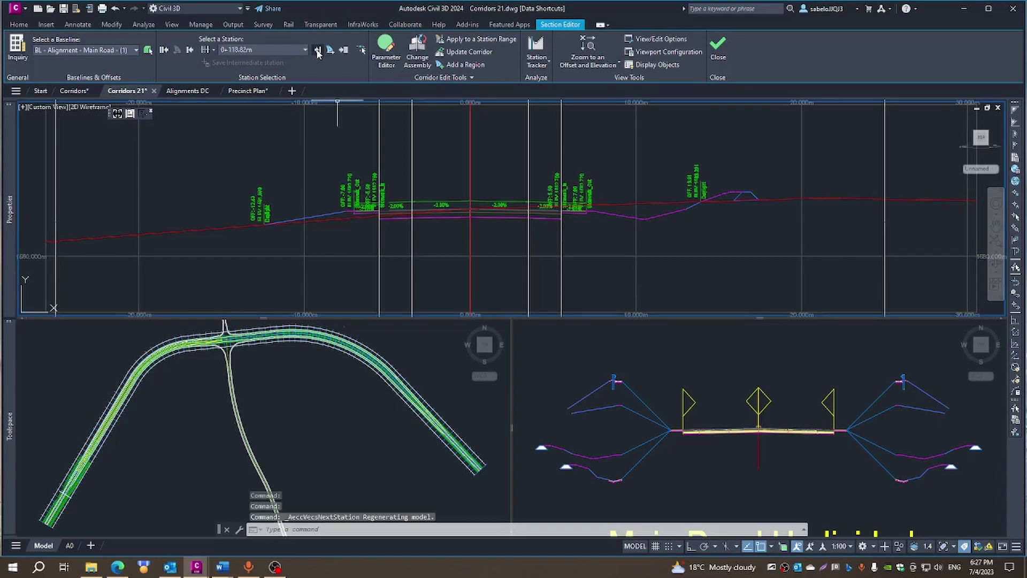
click(318, 50)
click(318, 49)
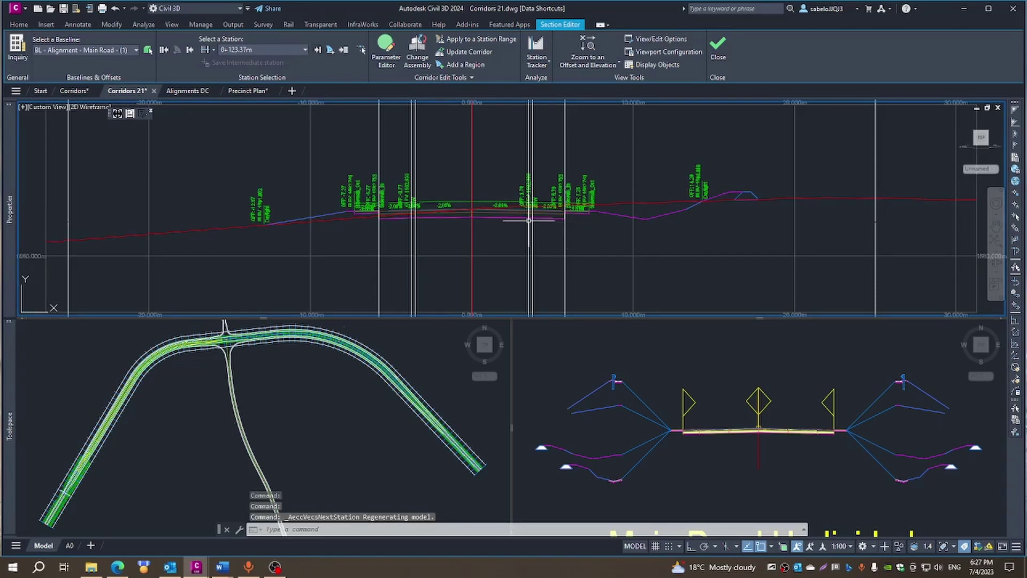
click(318, 51)
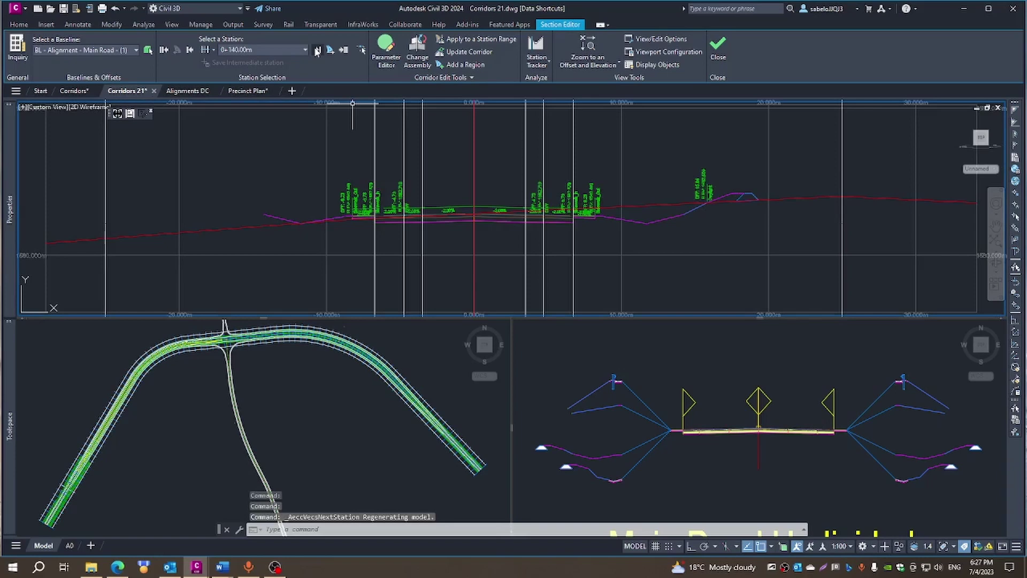
click(719, 436)
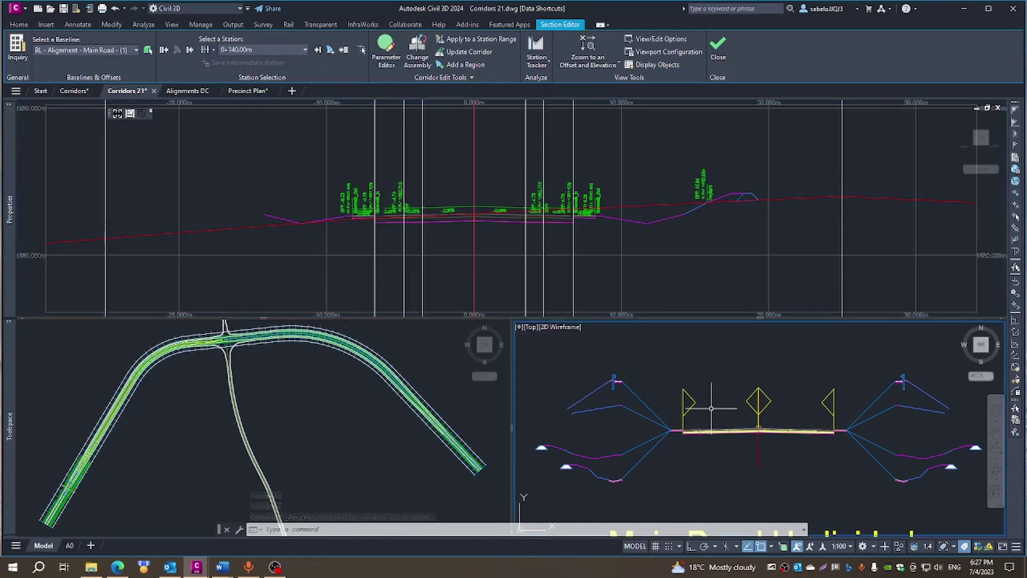
mouse_move(718, 431)
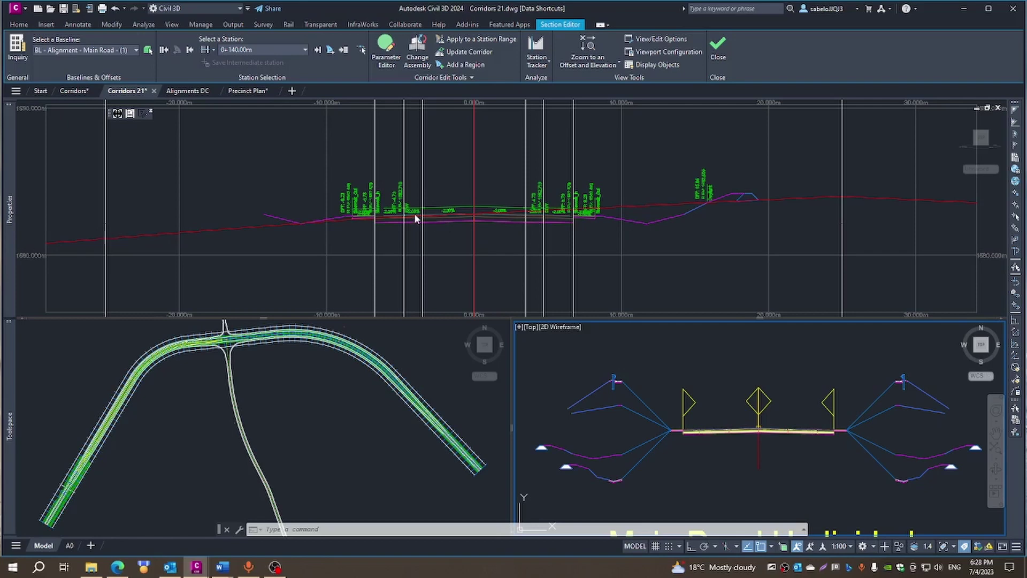
click(318, 50)
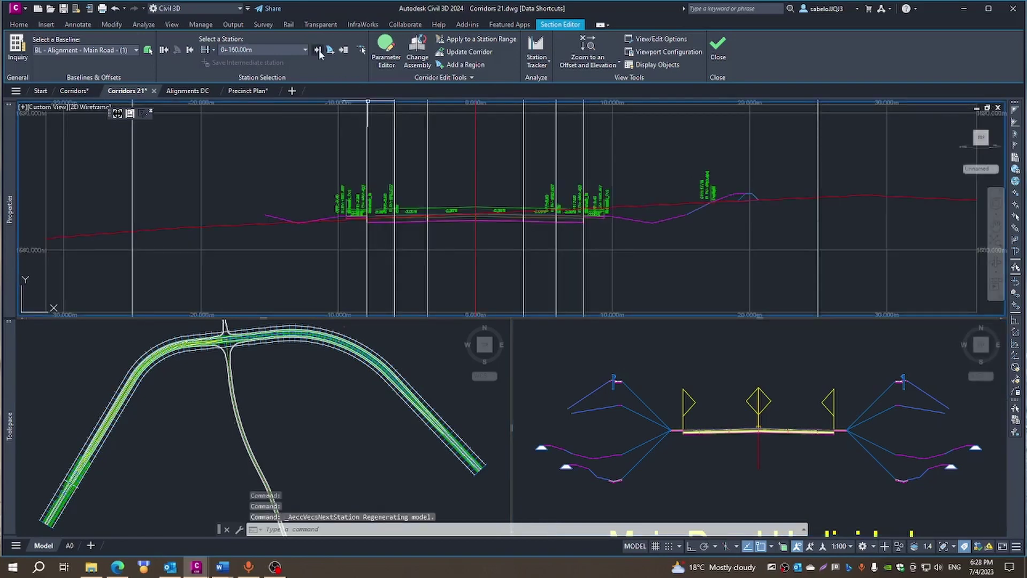
- Step through the Main Road cross-sections from station 0+160.00 m to 0+268.72 m, examining how the lanes widen along their target alignments
click(318, 49)
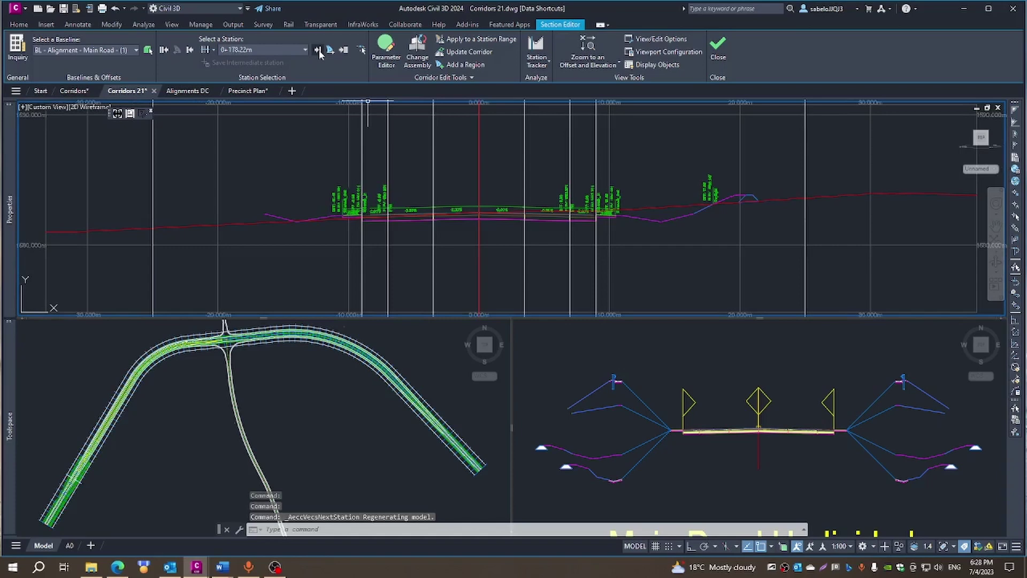
click(318, 50)
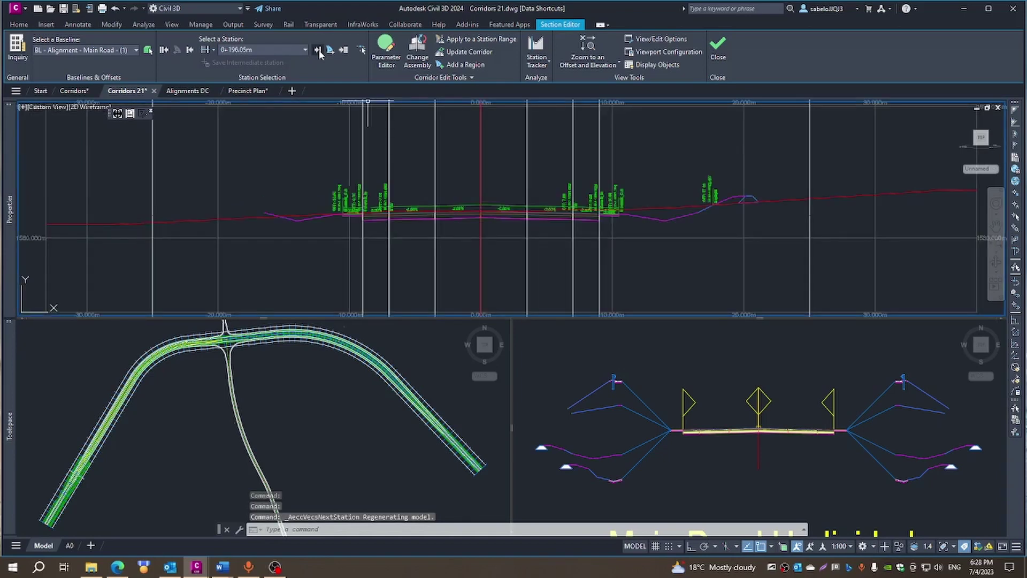
click(318, 50)
click(318, 50)
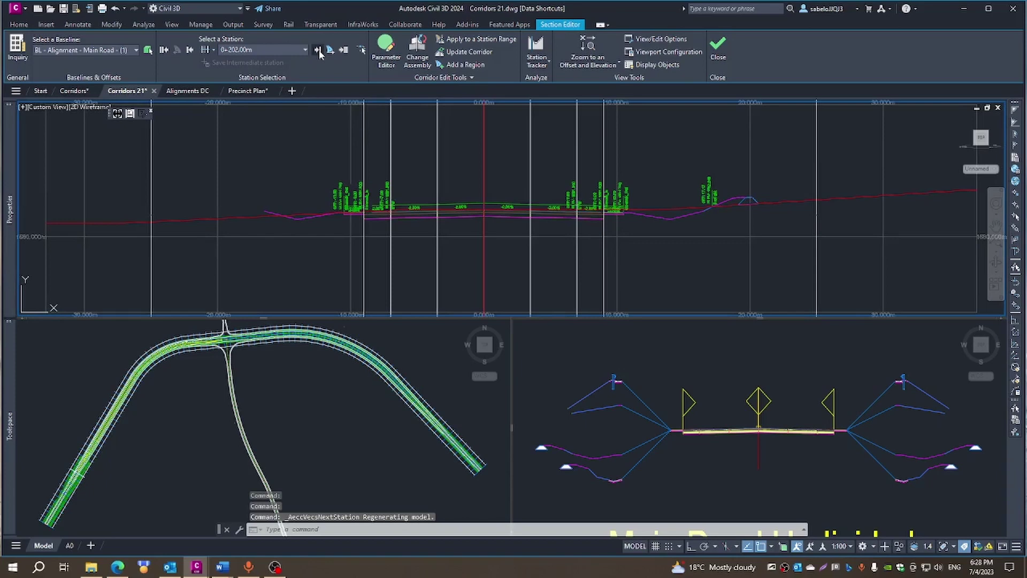
click(319, 50)
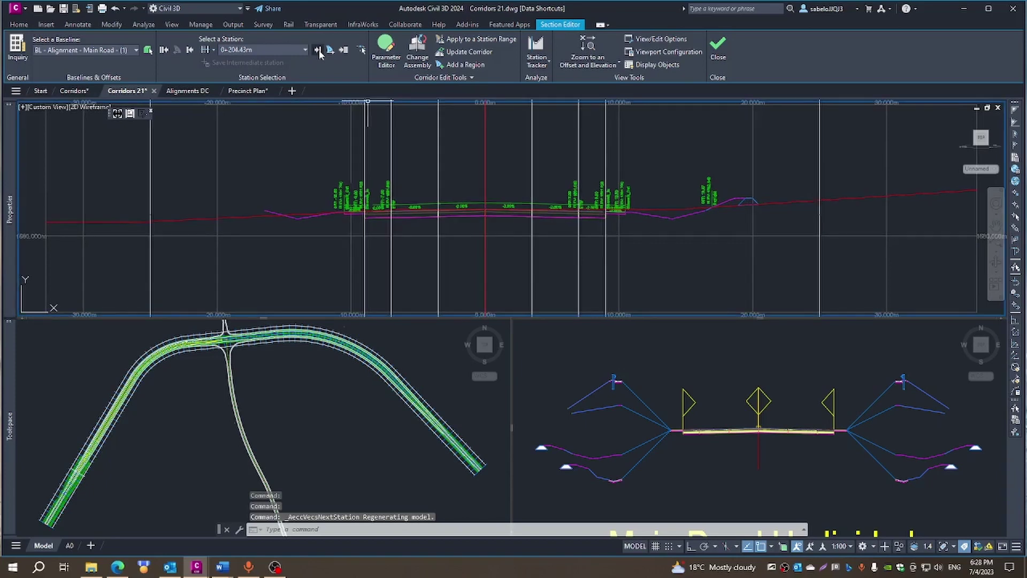
click(318, 50)
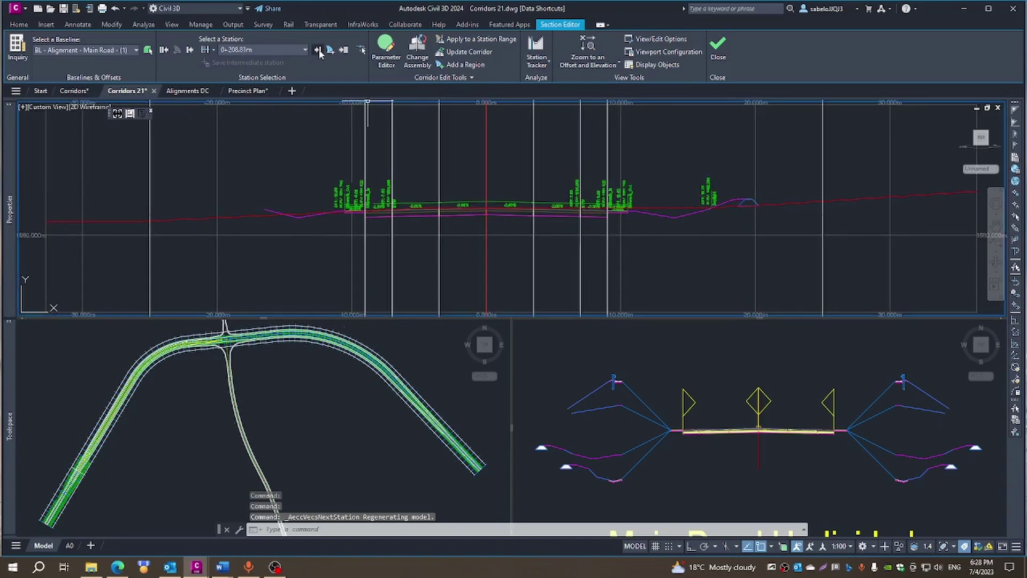
click(318, 51)
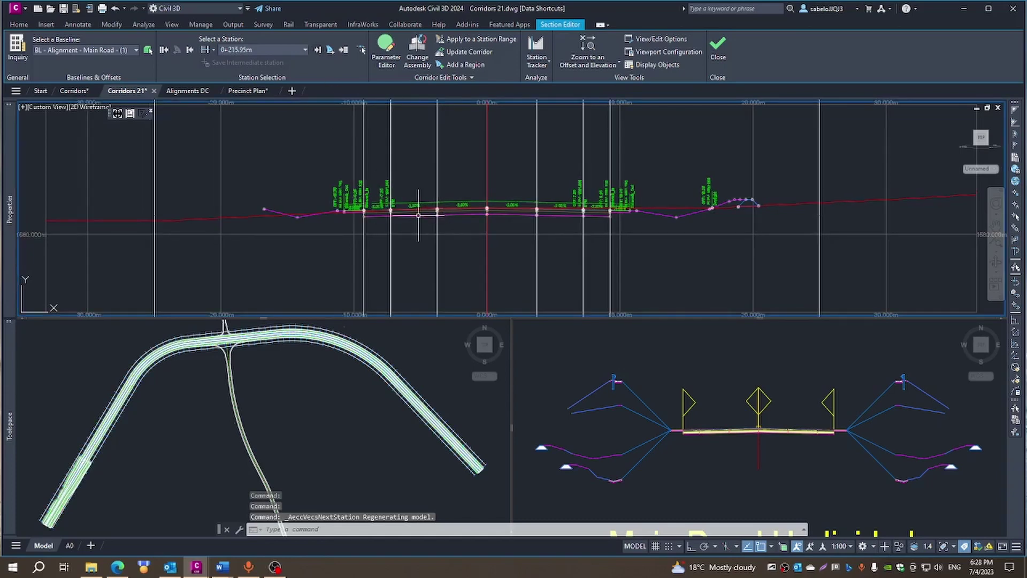
mouse_move(419, 215)
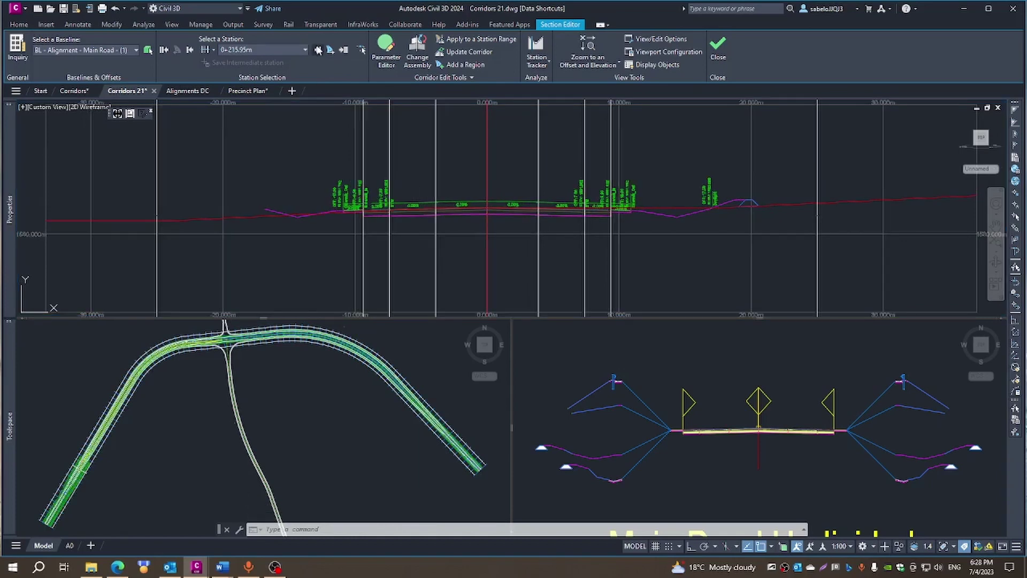
click(318, 50)
click(318, 50)
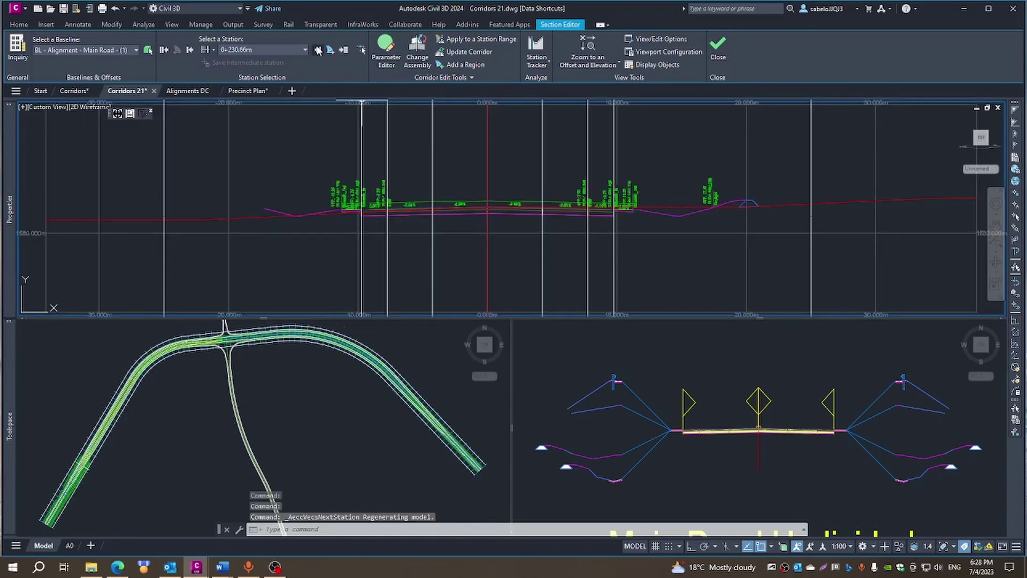
click(317, 50)
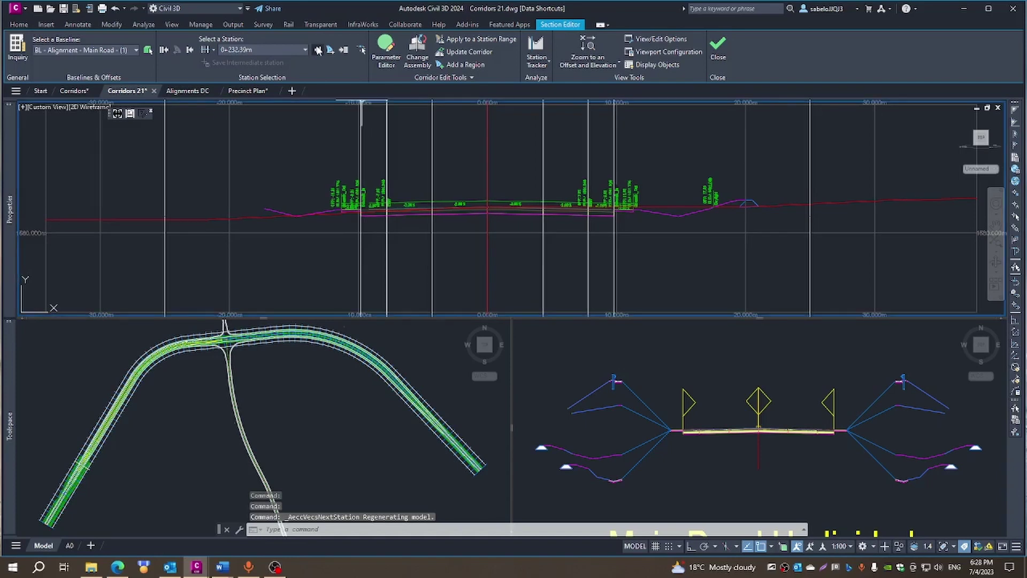
click(318, 50)
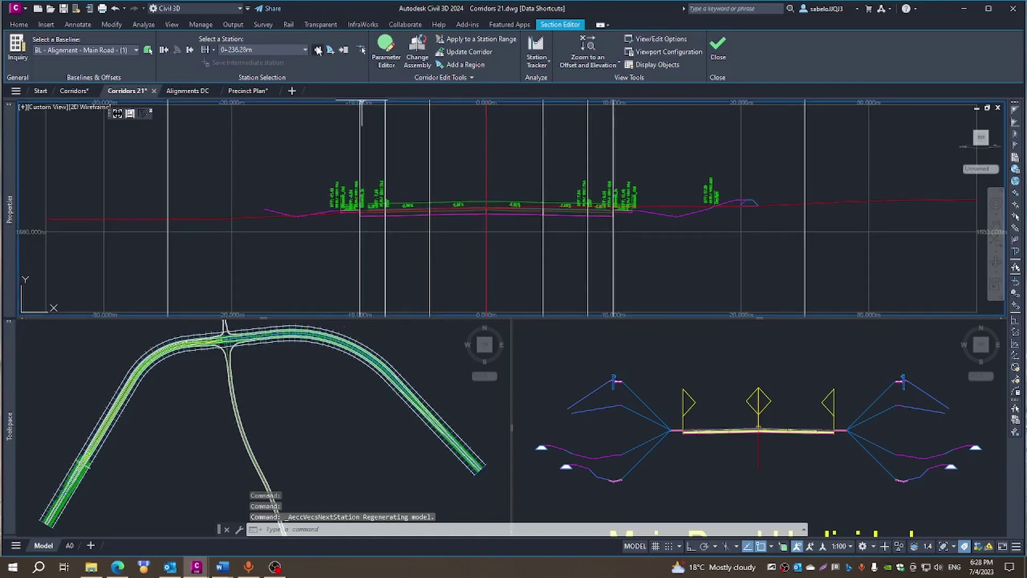
click(318, 49)
click(318, 50)
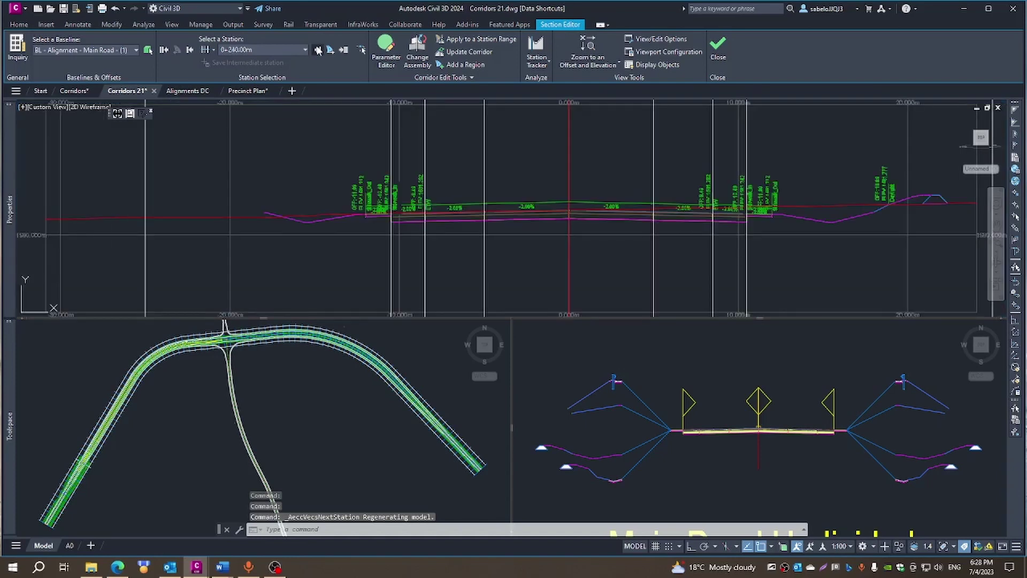
click(318, 50)
click(318, 50)
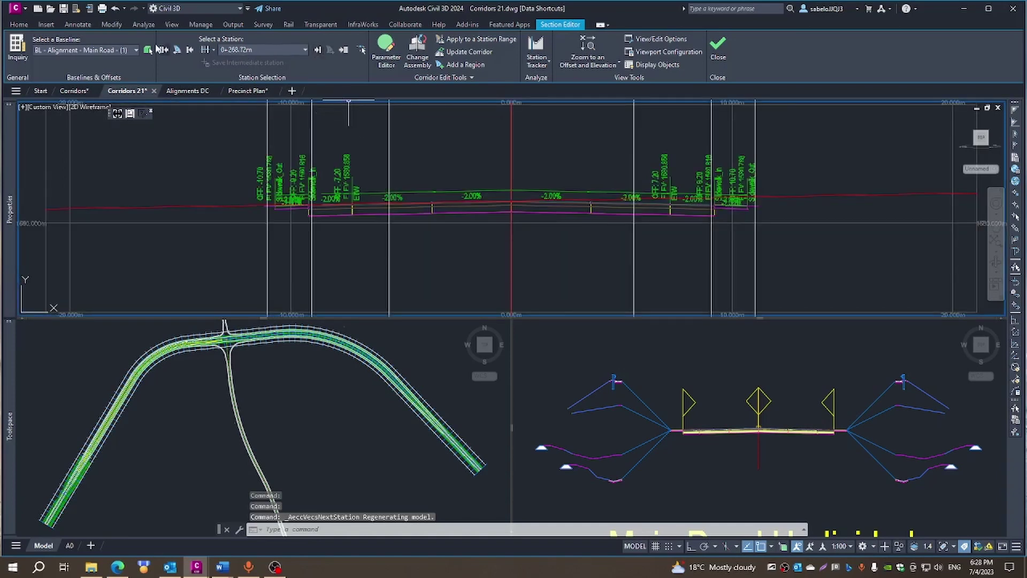
- Go back from station 0+268.72 m to the widened cross-section at station 0+252.30 m
click(191, 50)
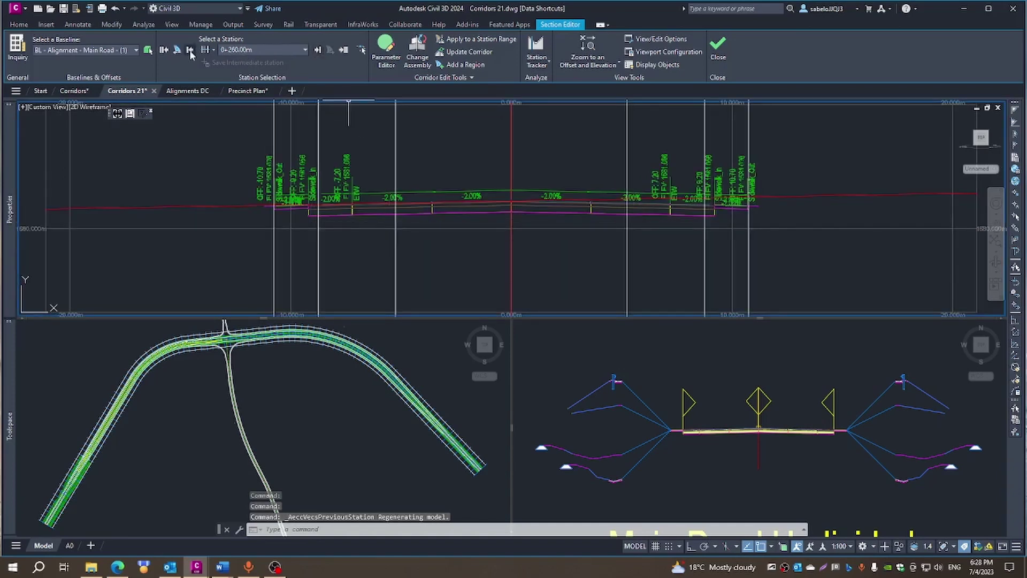
click(191, 50)
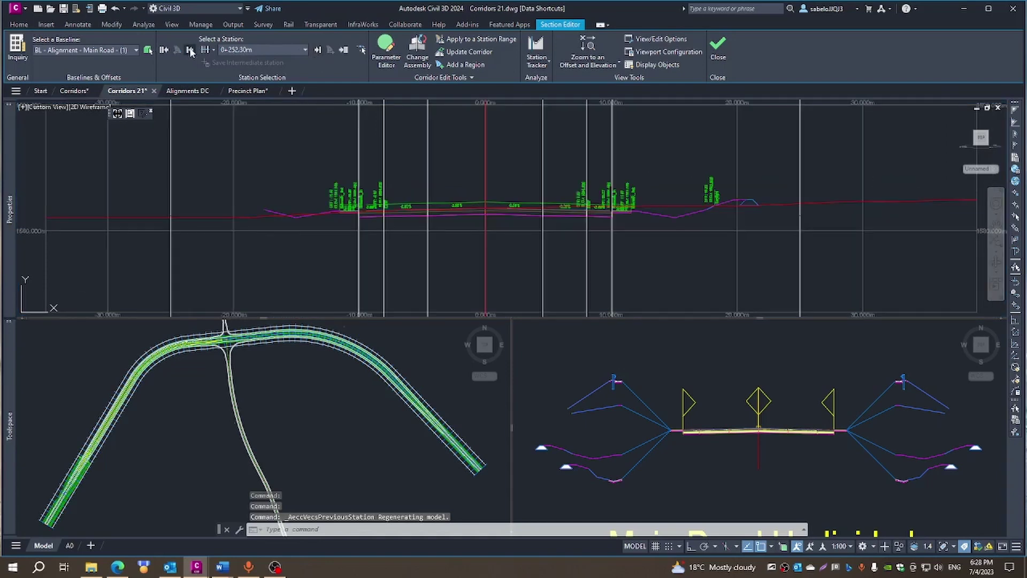
click(317, 50)
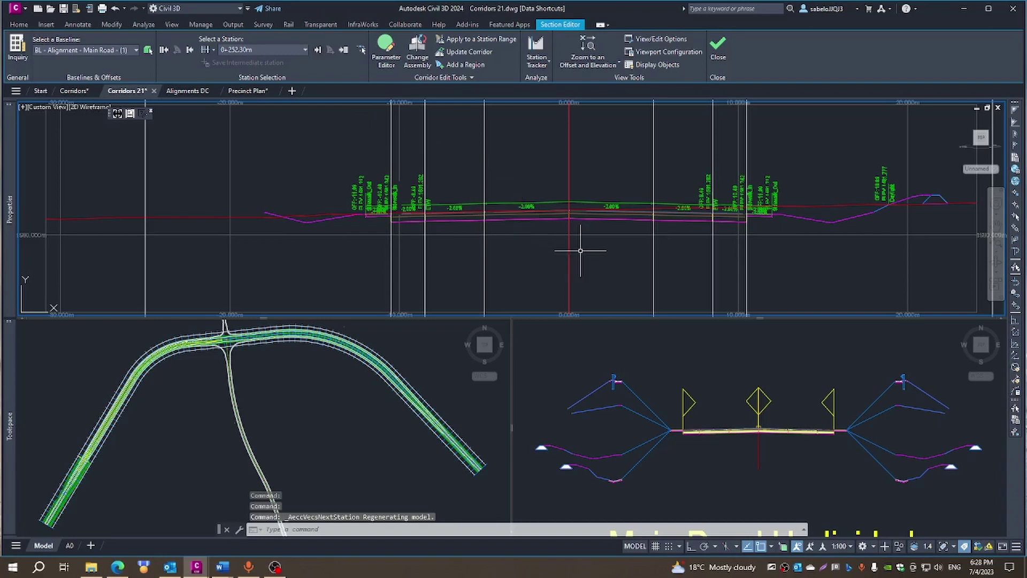
- Inspect the crown and lane geometry of the cross-section at station 0+252.30 m, and close the section editor
click(568, 213)
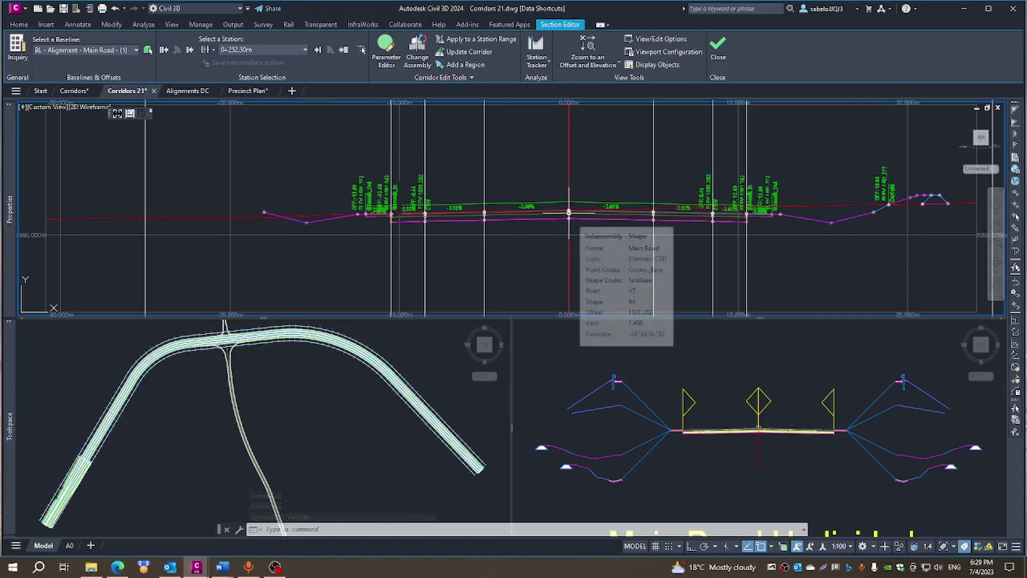
key(Escape)
mouse_move(569, 208)
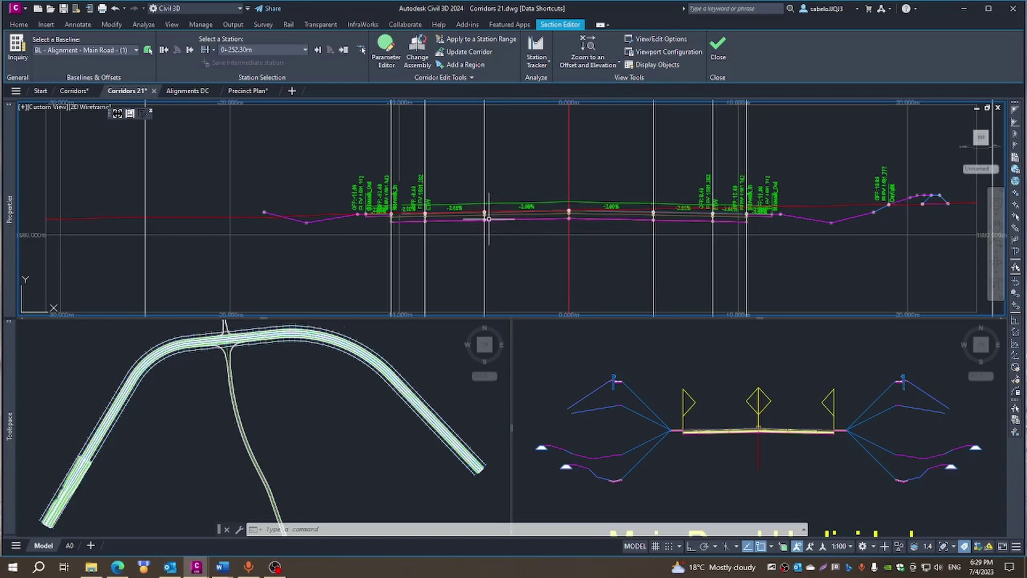
click(507, 212)
key(Escape)
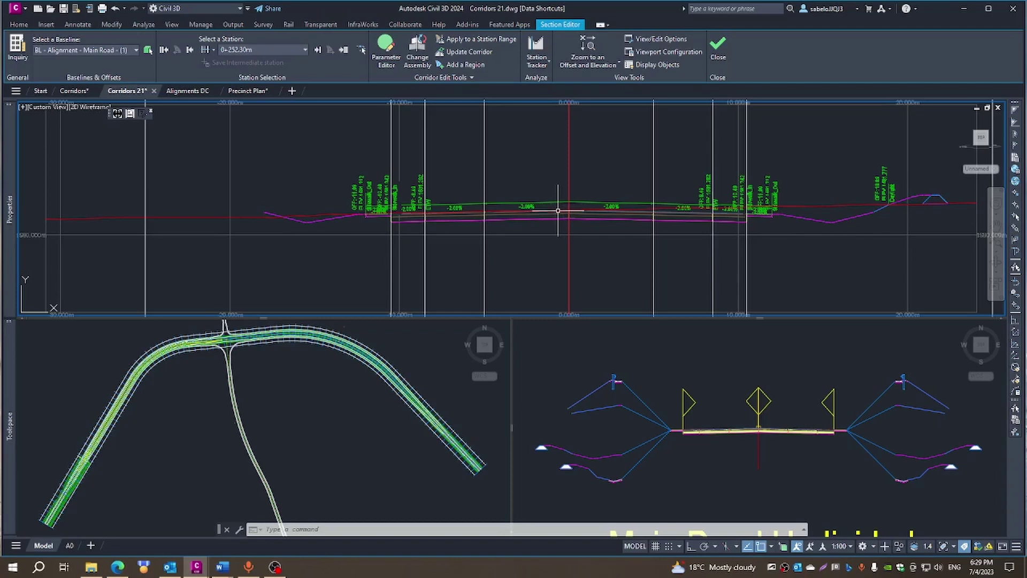
click(557, 203)
key(Escape)
mouse_move(560, 191)
click(582, 201)
key(Escape)
click(717, 50)
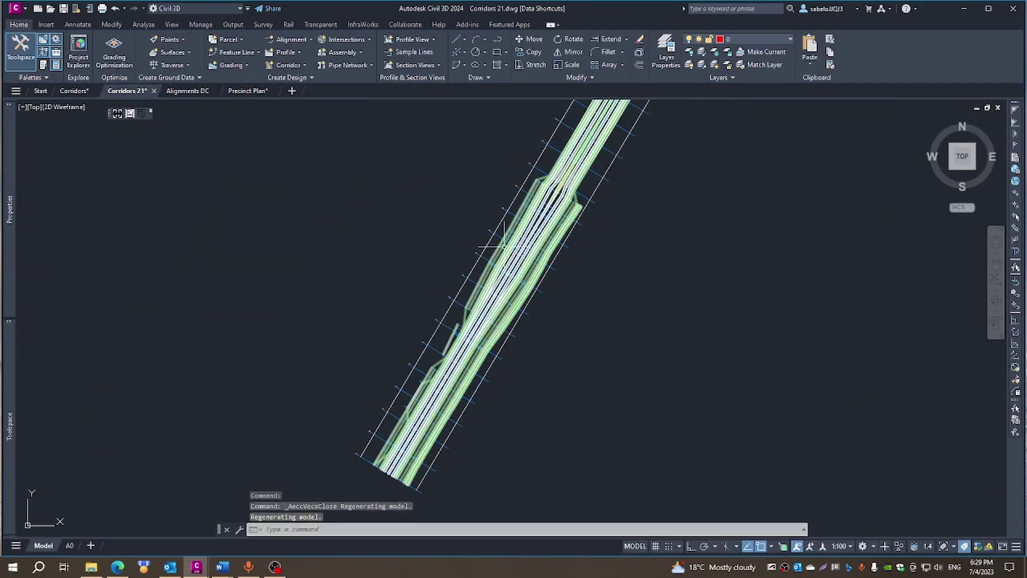
- Locate the grid of section views in the drawing and examine one view's lane offsets, elevations and cross slopes
scroll(418, 255, down, 6)
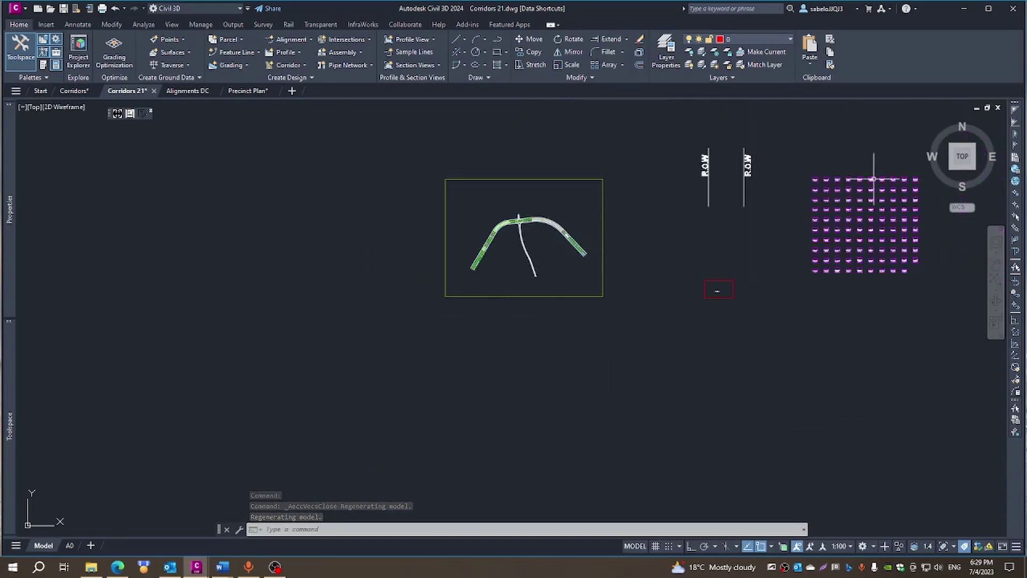
scroll(856, 179, up, 5)
scroll(809, 158, up, 5)
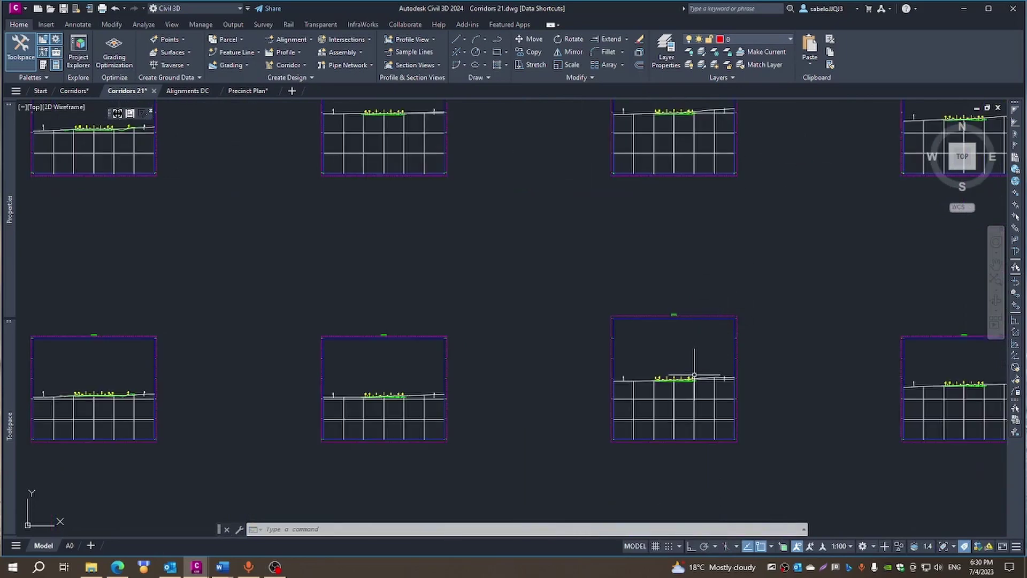
scroll(671, 377, down, 2)
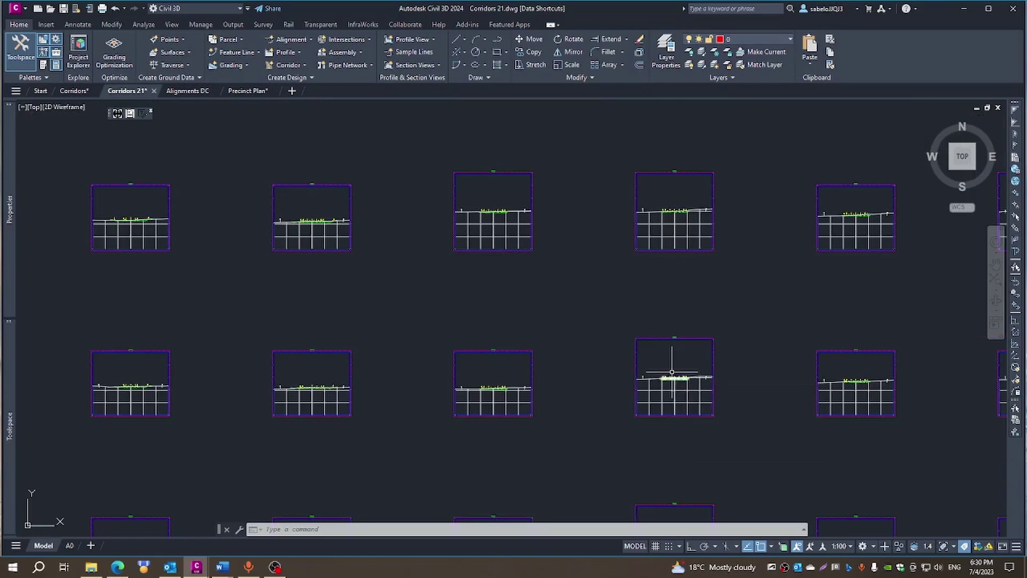
click(492, 224)
scroll(495, 229, up, 5)
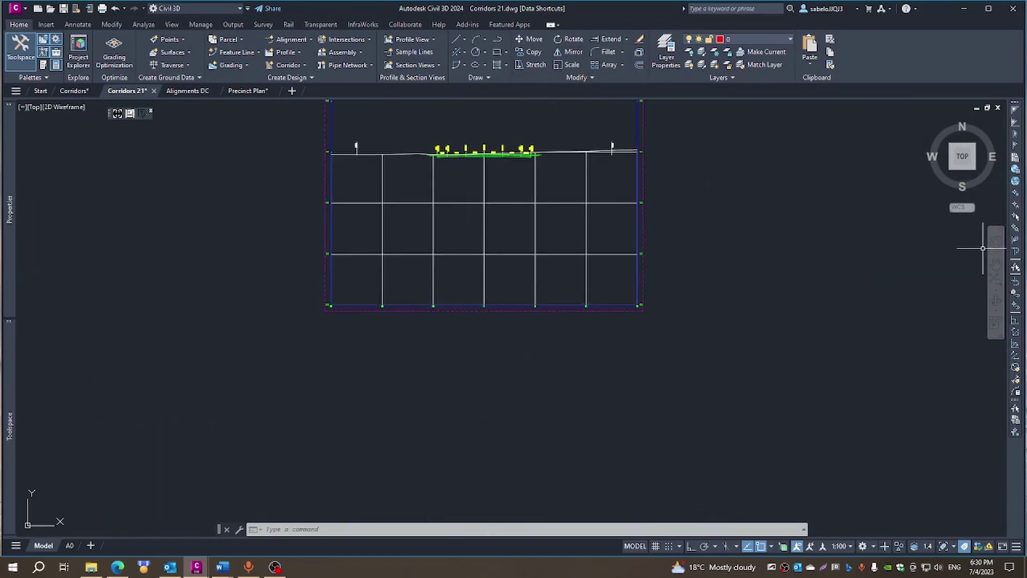
click(996, 265)
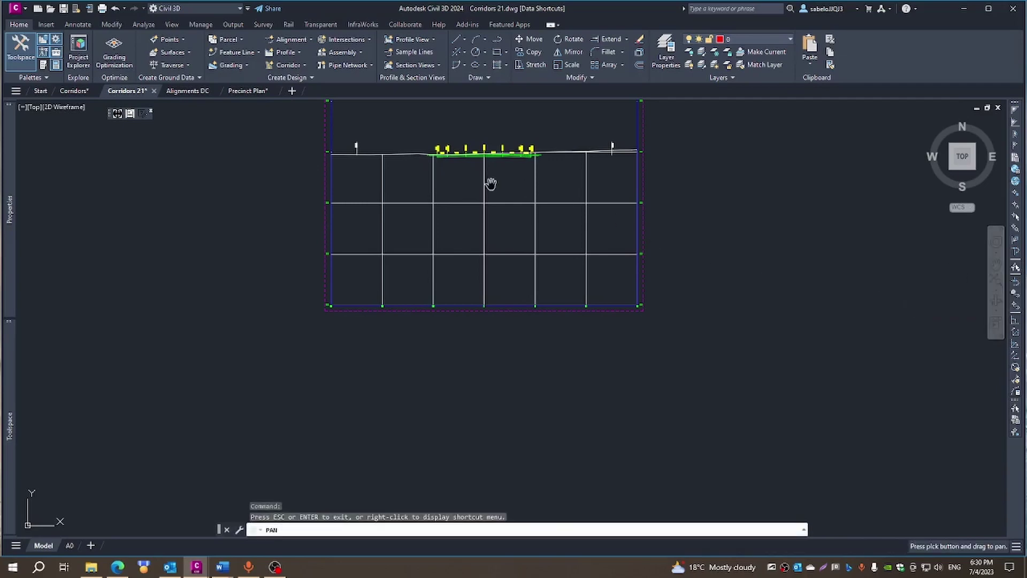
drag(491, 184, 524, 328)
scroll(500, 236, up, 6)
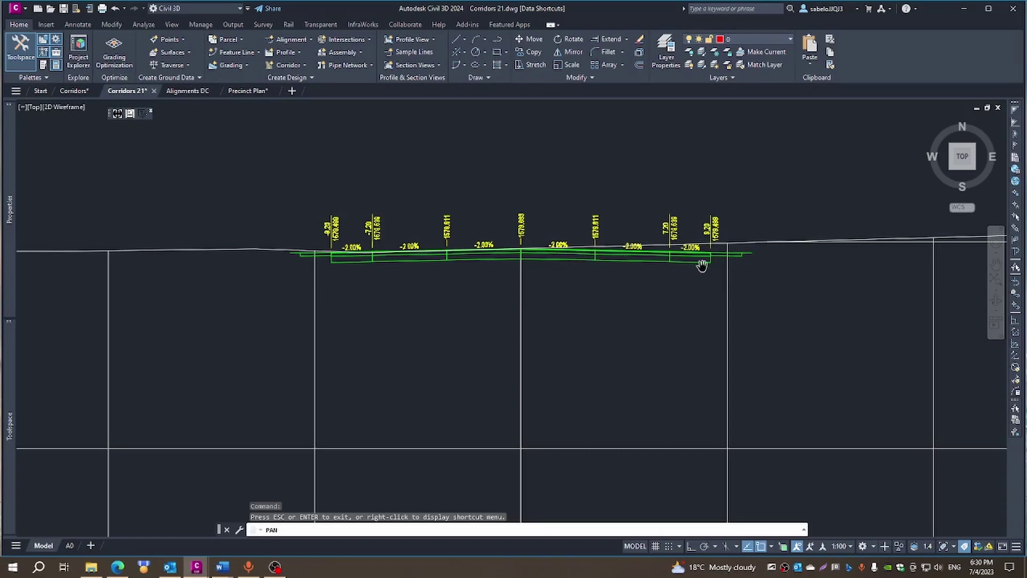
- Examine the neighbouring section view in the same row to compare its lane widths and side slopes
scroll(702, 265, down, 5)
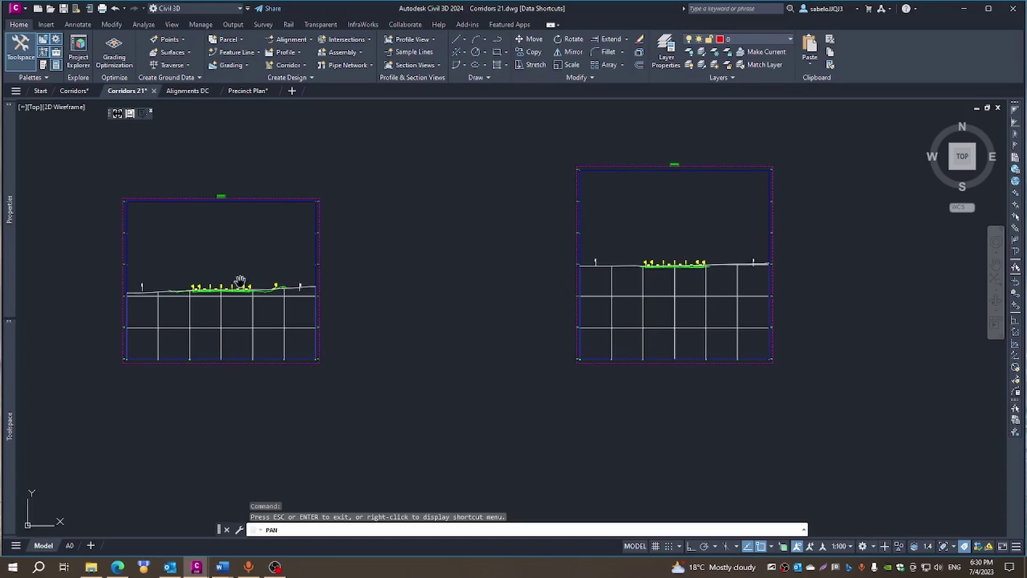
scroll(168, 289, up, 5)
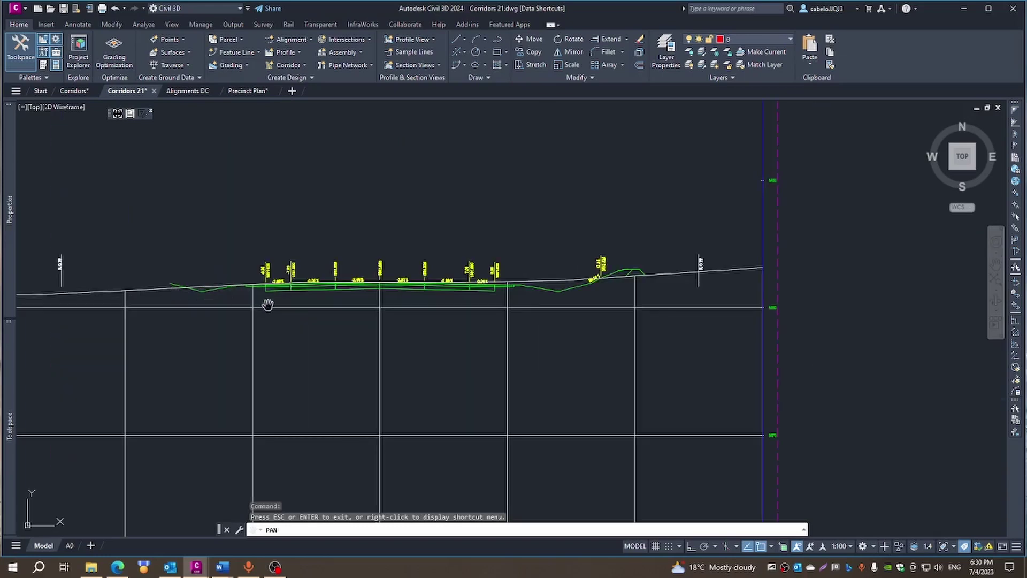
scroll(561, 300, down, 5)
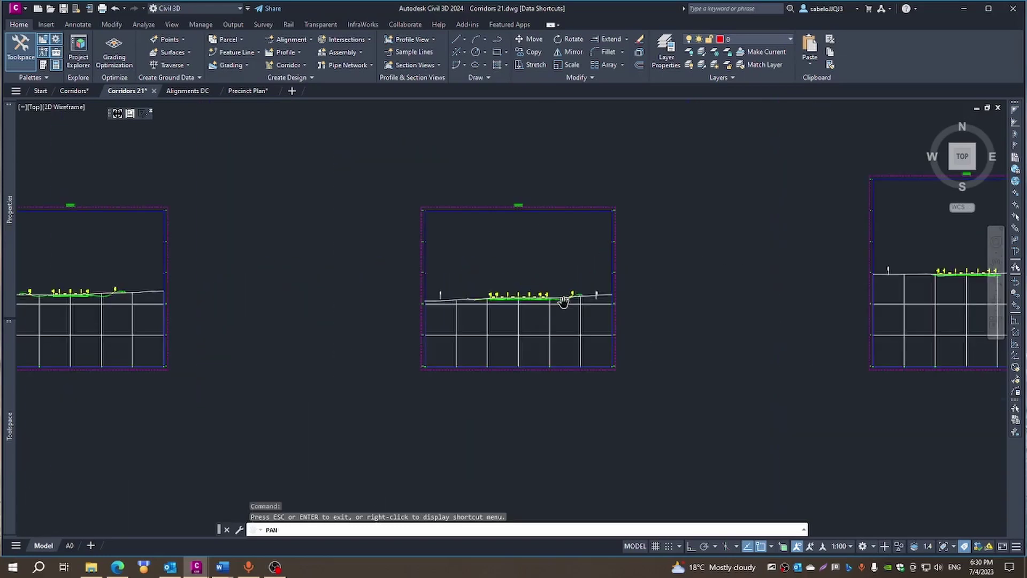
scroll(564, 302, down, 2)
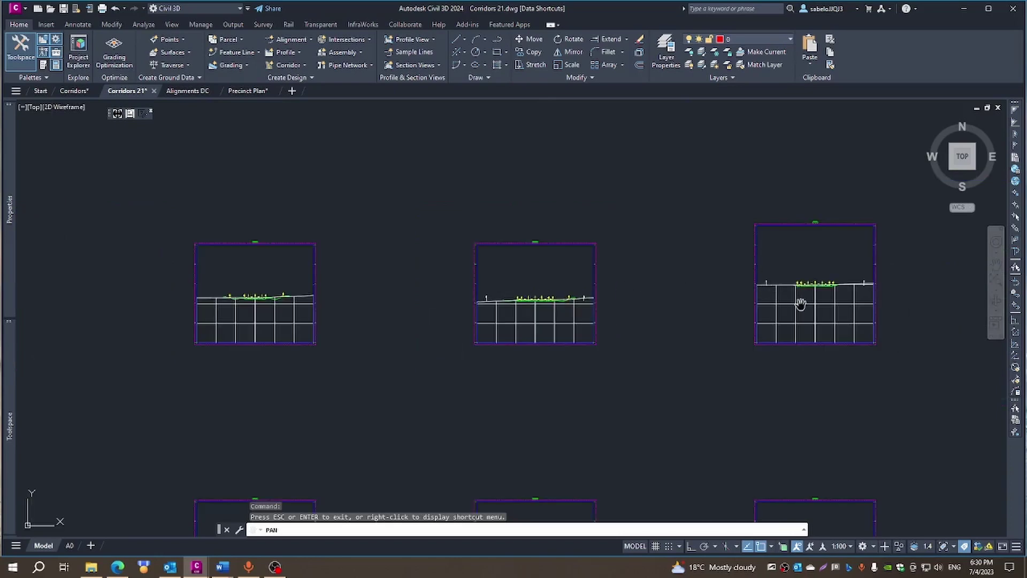
- Examine a section view in the third column of the lower row for its widened lane offsets, elevations and cross slopes
drag(798, 327, 679, 183)
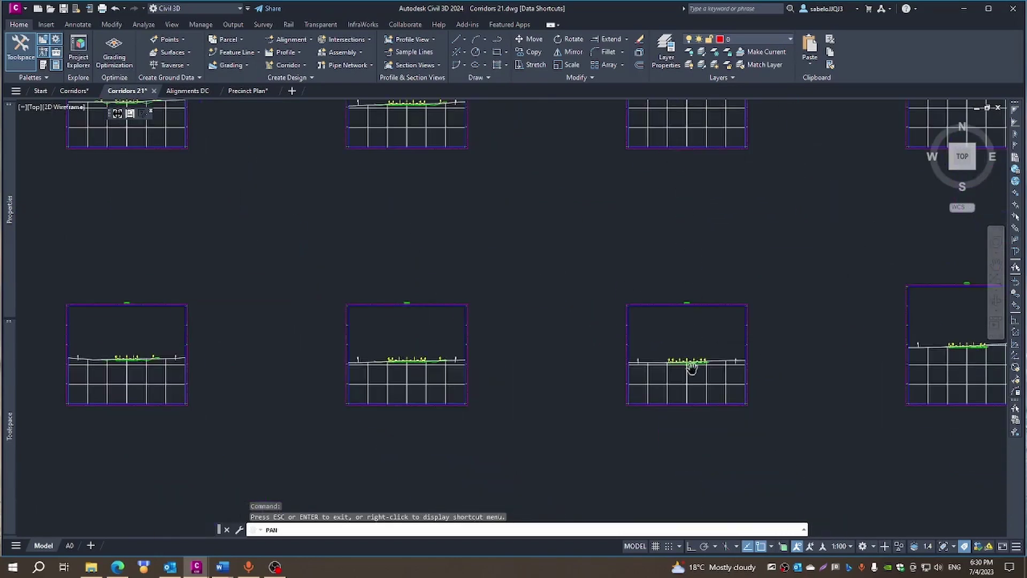
mouse_move(684, 364)
mouse_down()
mouse_move(513, 277)
mouse_move(454, 158)
mouse_move(537, 249)
mouse_up()
scroll(536, 245, up, 10)
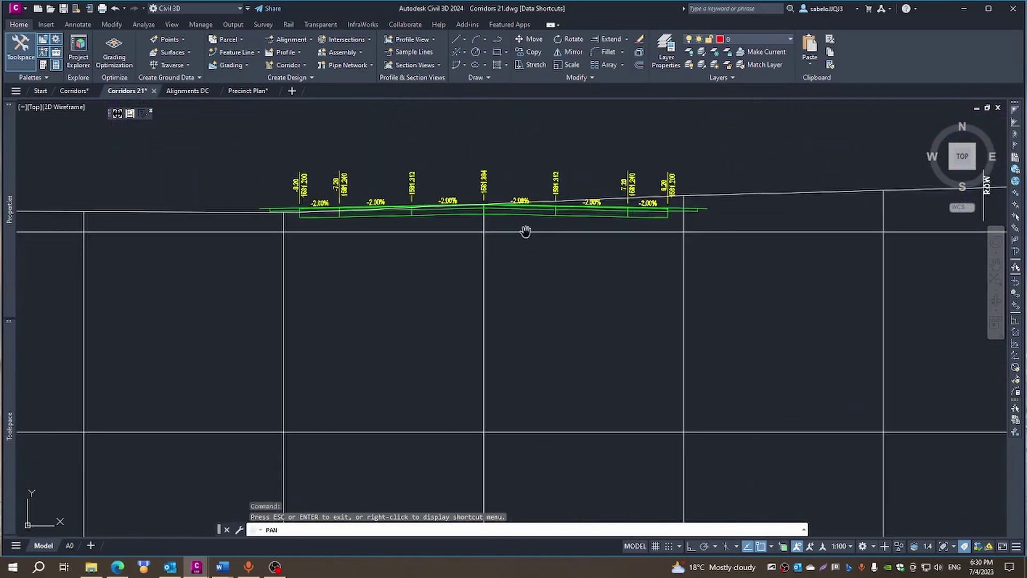
scroll(527, 229, down, 6)
scroll(501, 225, up, 5)
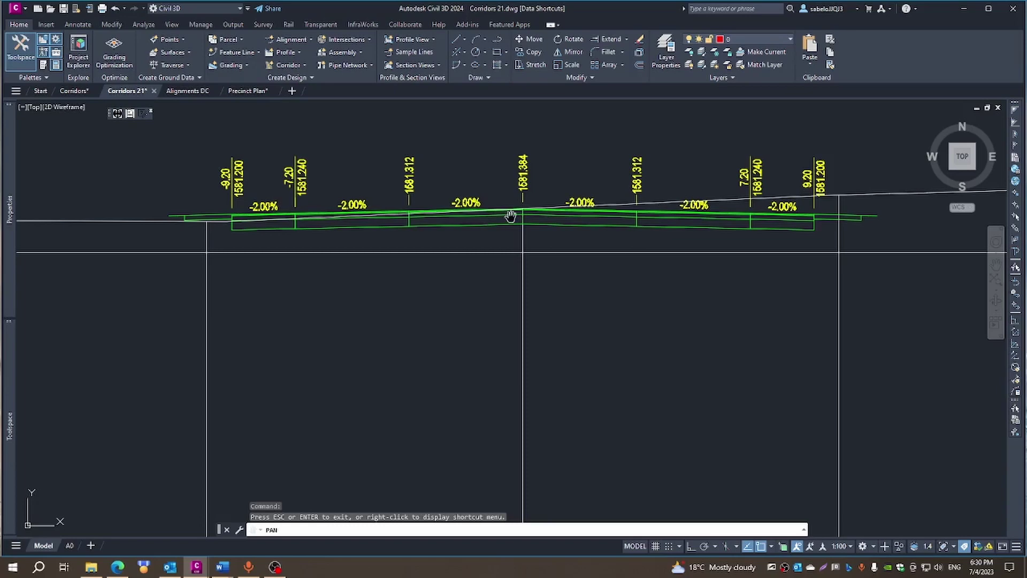
scroll(511, 215, down, 2)
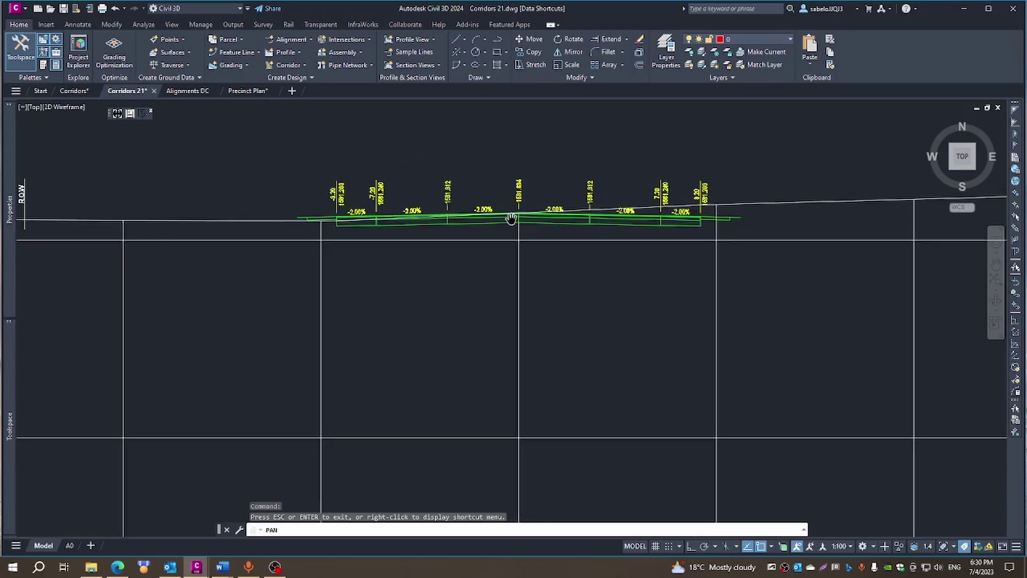
scroll(511, 219, down, 2)
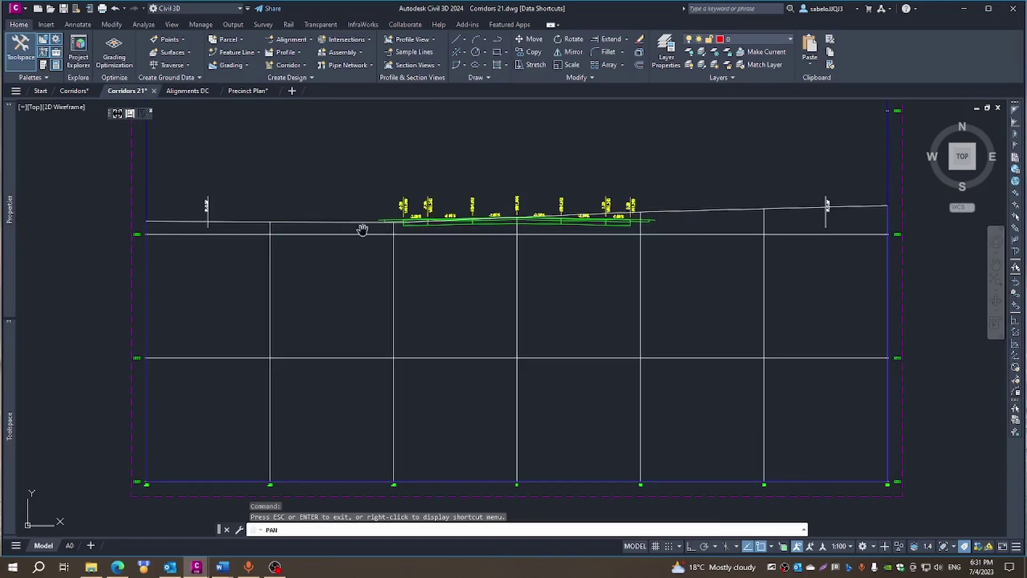
- Examine the first-column section view in that row, checking its lane edges, side drains and embankment slope
drag(376, 238, 944, 295)
scroll(620, 235, down, 5)
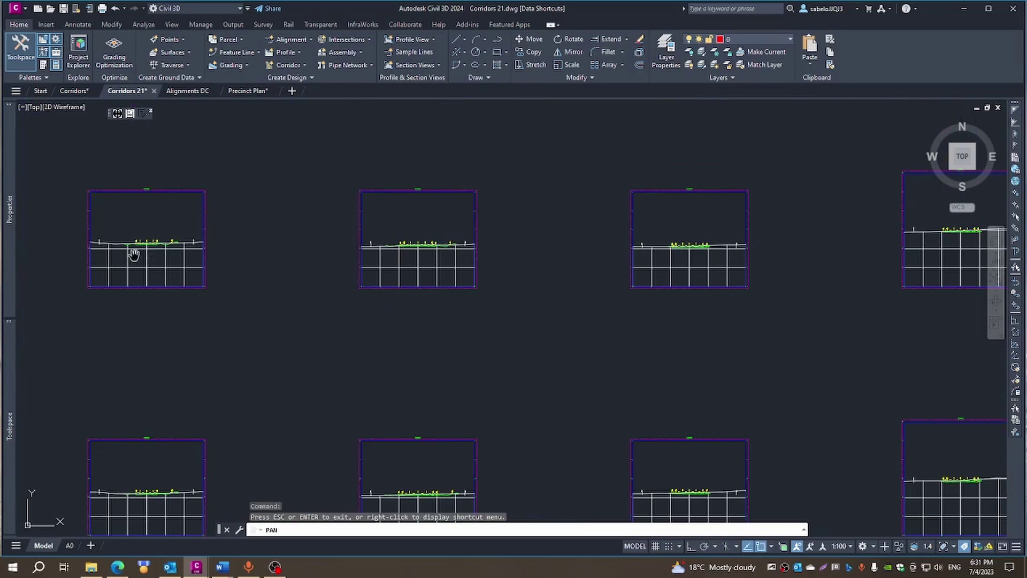
scroll(134, 255, up, 4)
scroll(141, 243, up, 6)
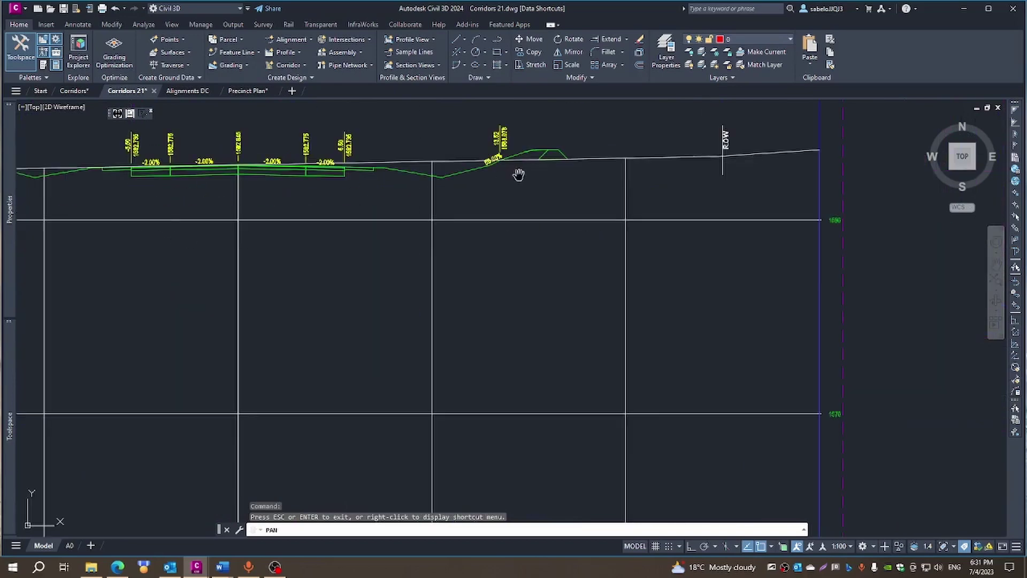
drag(537, 209, 745, 245)
scroll(679, 234, down, 4)
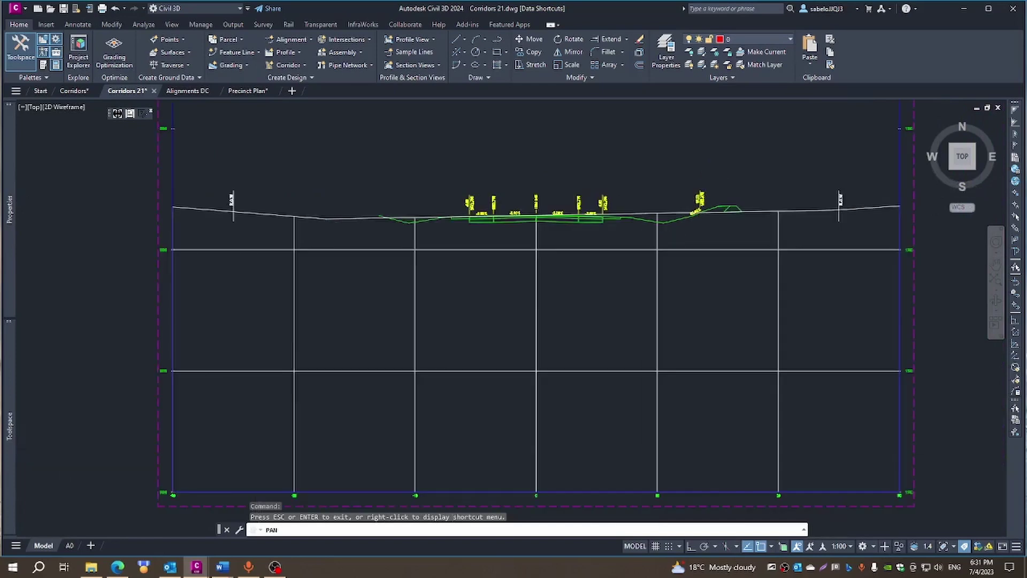
scroll(770, 213, up, 4)
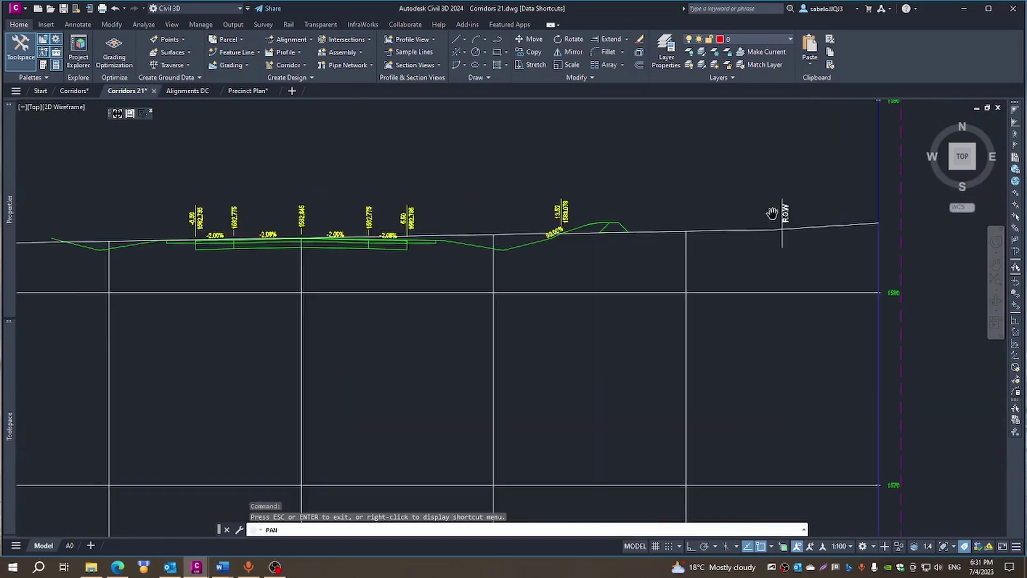
scroll(195, 177, down, 2)
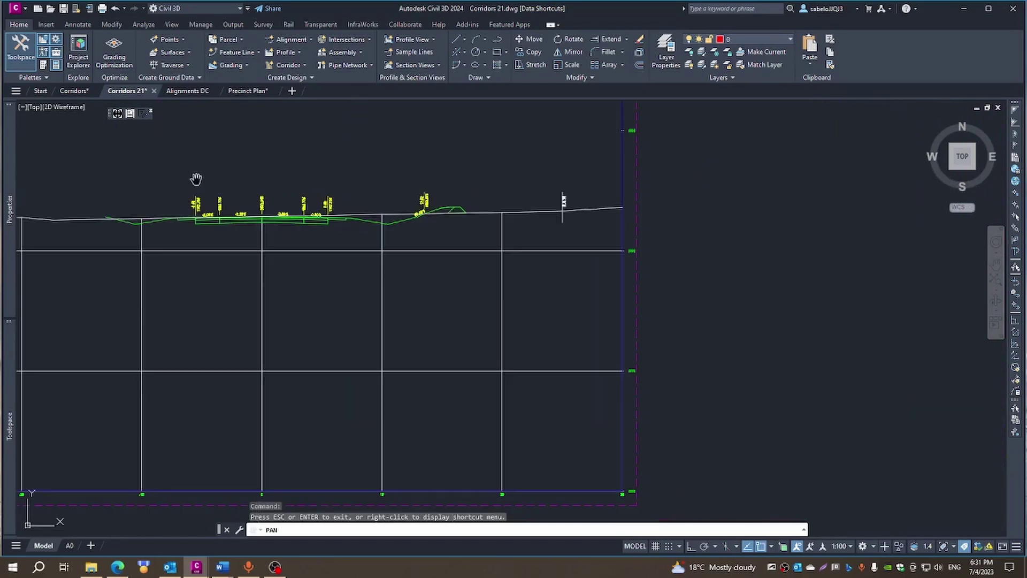
- Check the R.O.W markers on both sides of the same section view against the extents of the road
drag(210, 203, 356, 214)
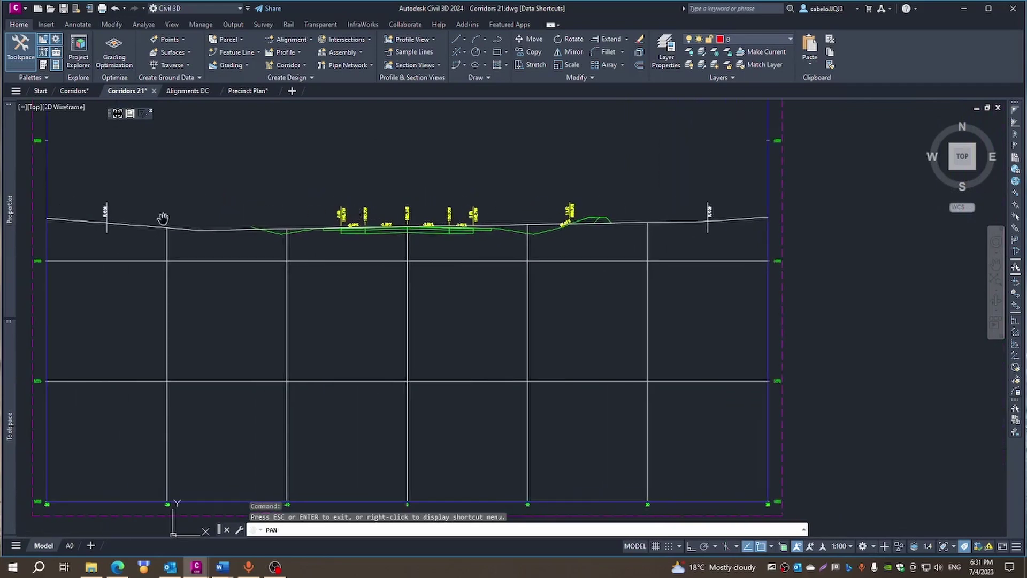
scroll(106, 209, up, 5)
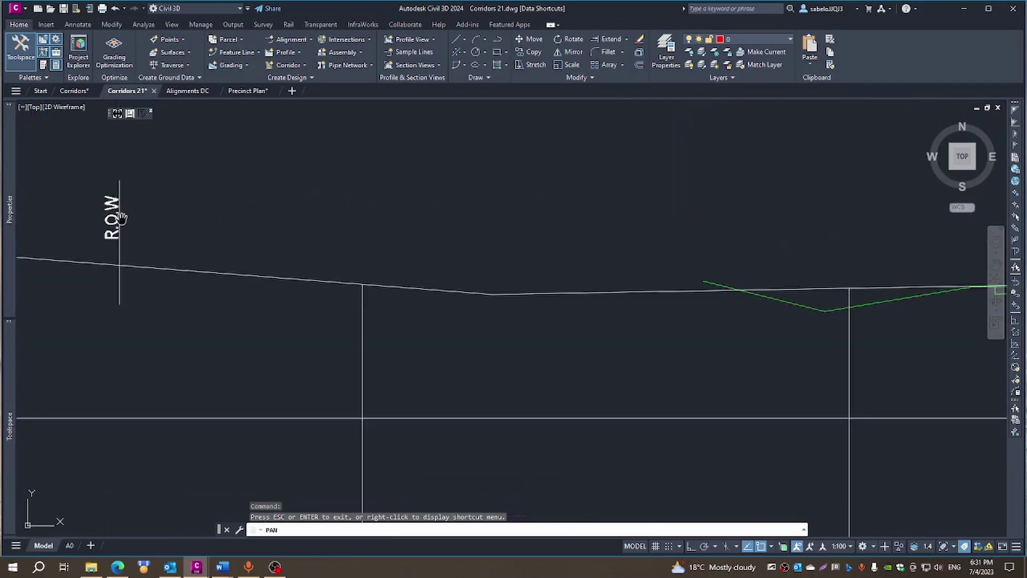
scroll(123, 224, down, 5)
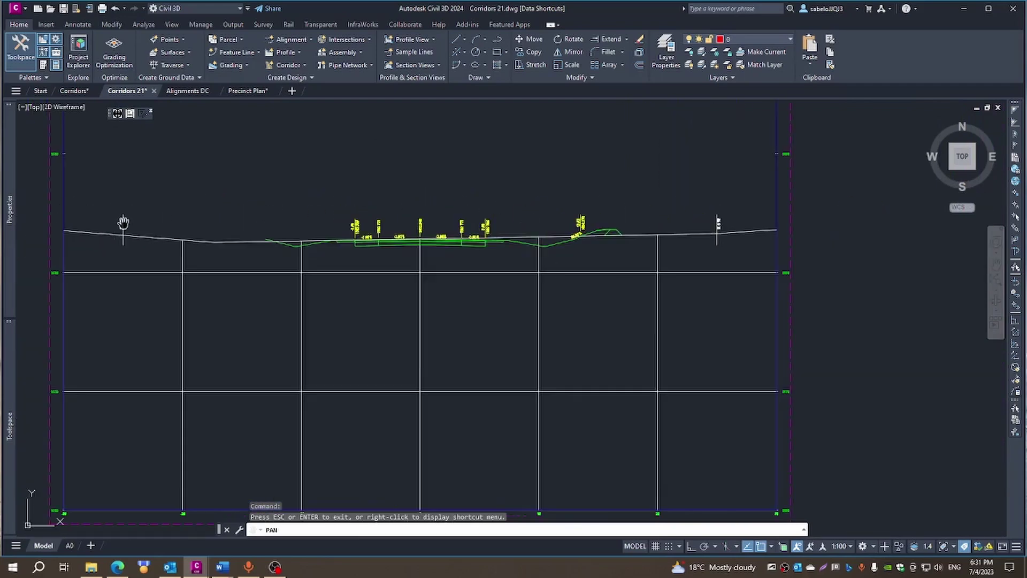
scroll(749, 223, up, 5)
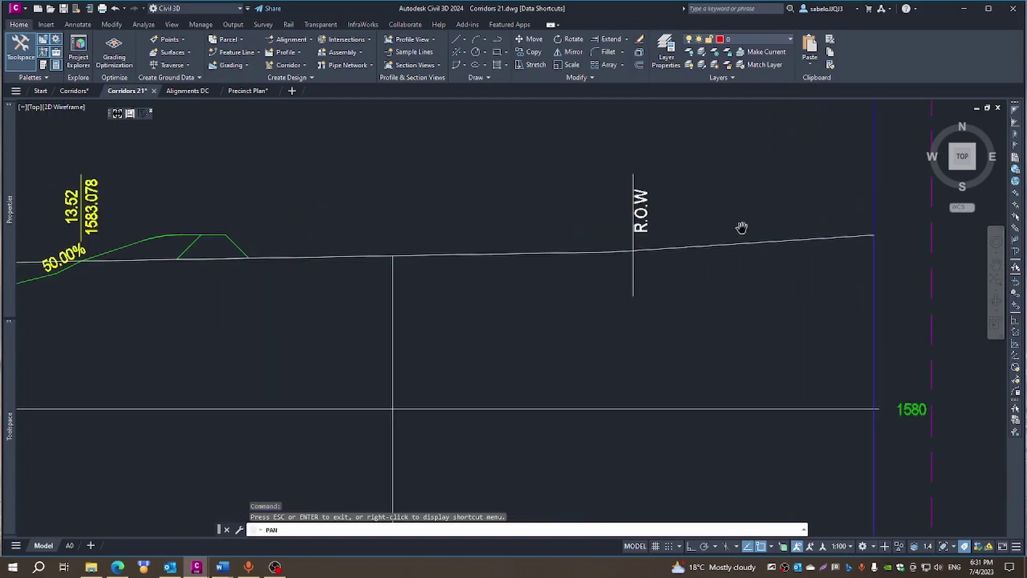
scroll(642, 220, down, 10)
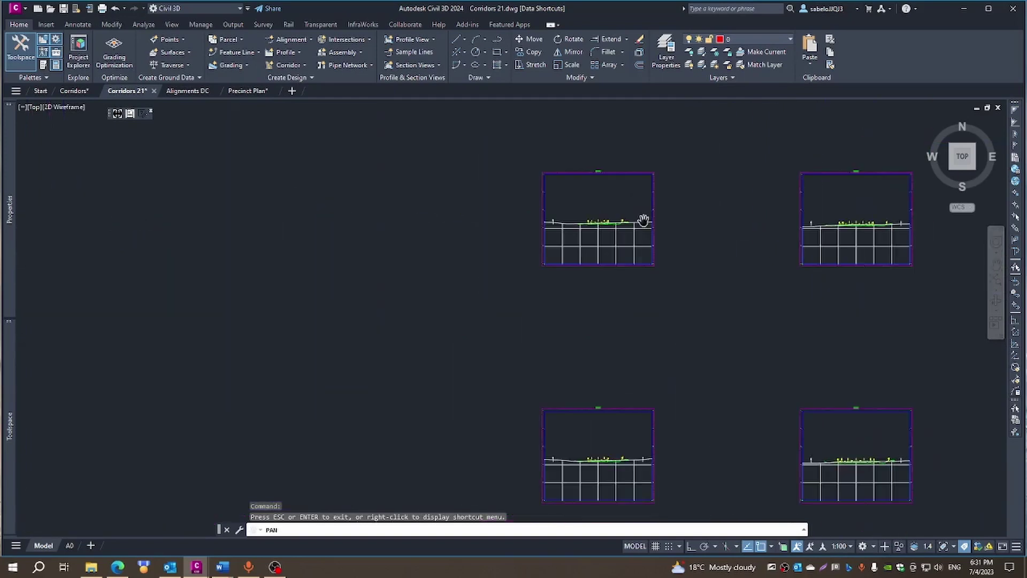
- Examine the section view one row down in the first column for its lane offsets, cross slopes and side slope
scroll(624, 482, up, 5)
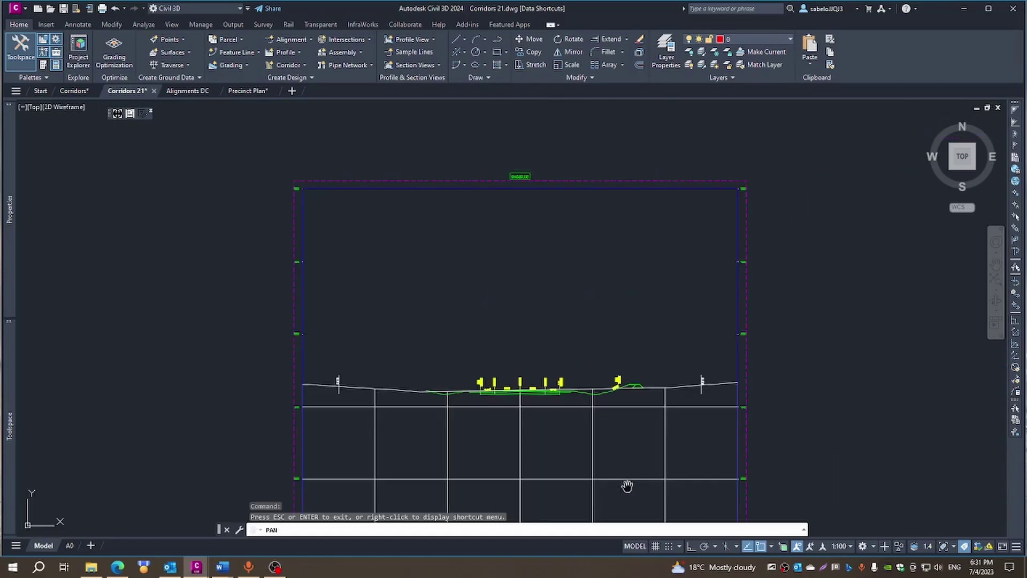
scroll(641, 467, up, 4)
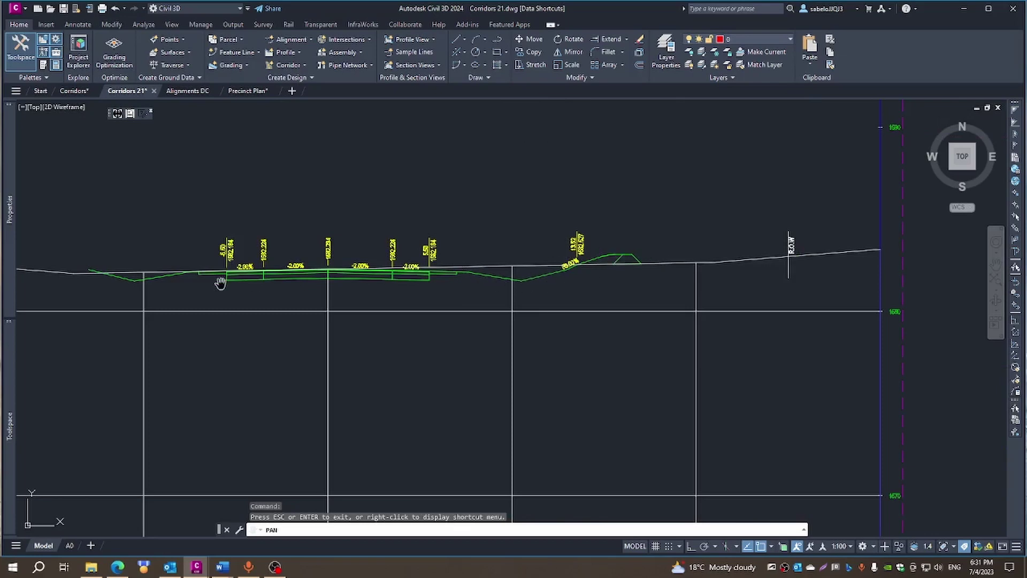
scroll(243, 236, down, 2)
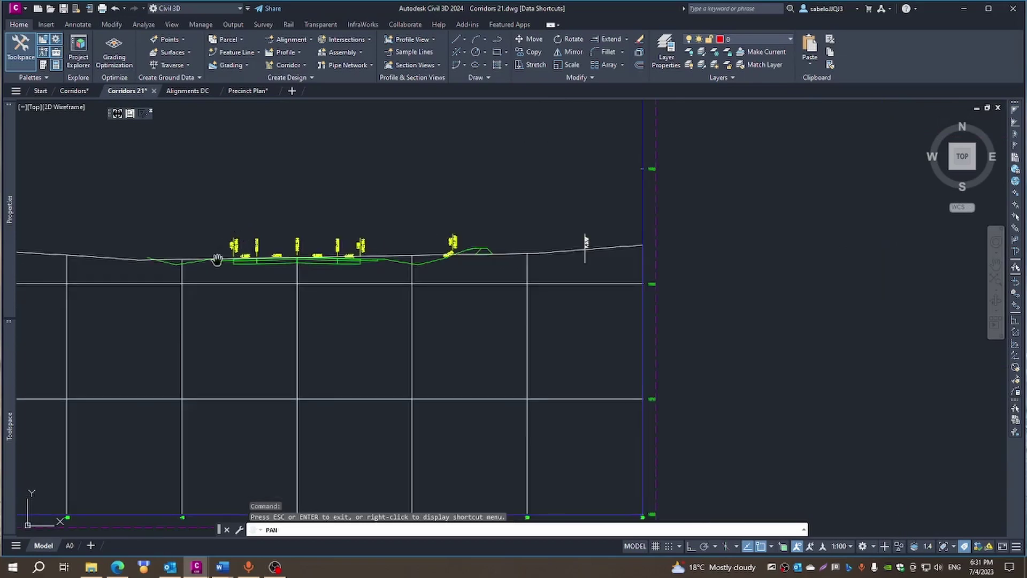
scroll(245, 266, down, 8)
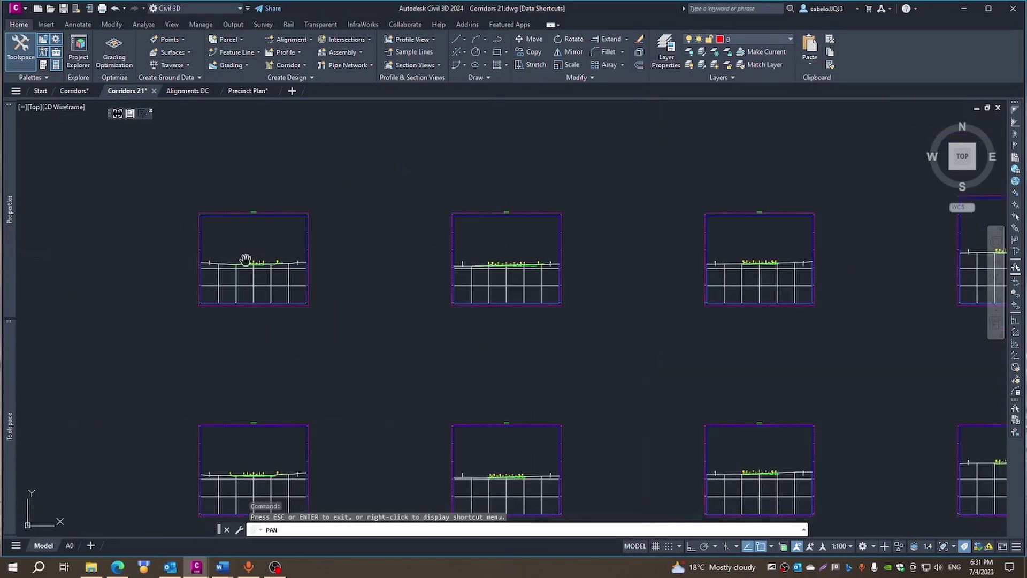
- Examine the following section view down the first column, comparing the slopes and daylight points on both sides
drag(257, 489, 310, 360)
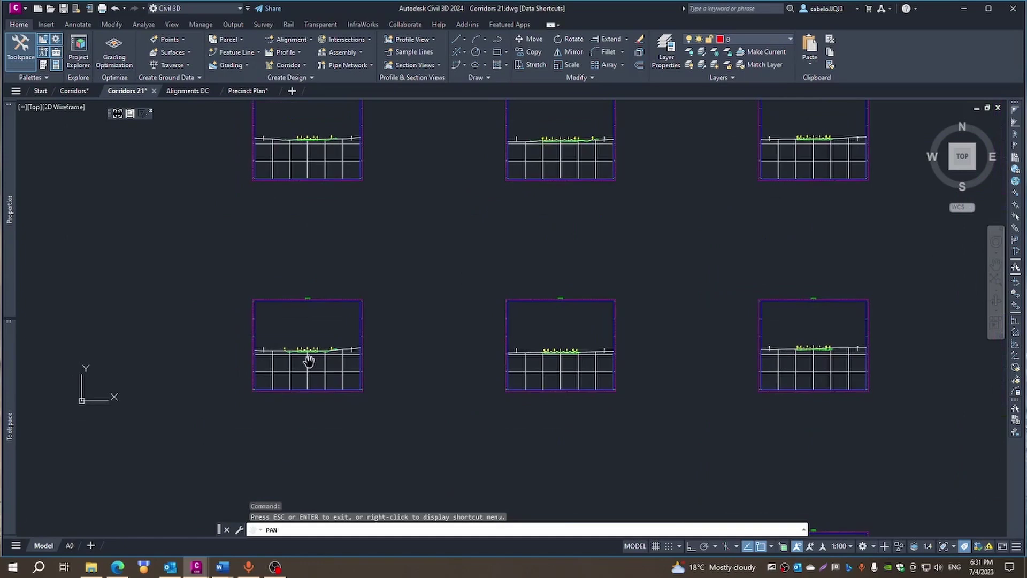
scroll(309, 361, up, 8)
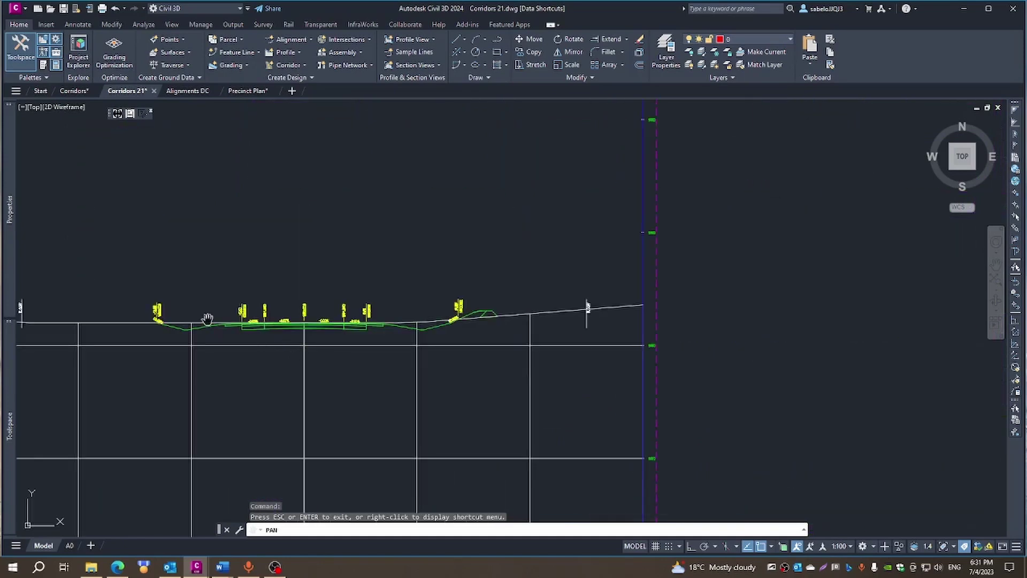
scroll(188, 332, up, 2)
scroll(194, 323, down, 4)
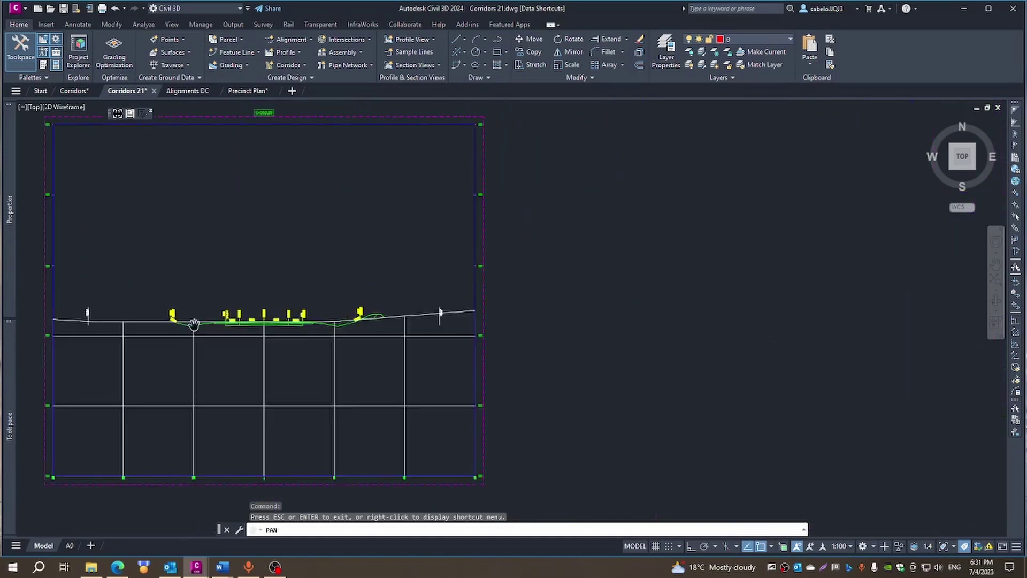
scroll(194, 323, down, 6)
scroll(196, 325, down, 4)
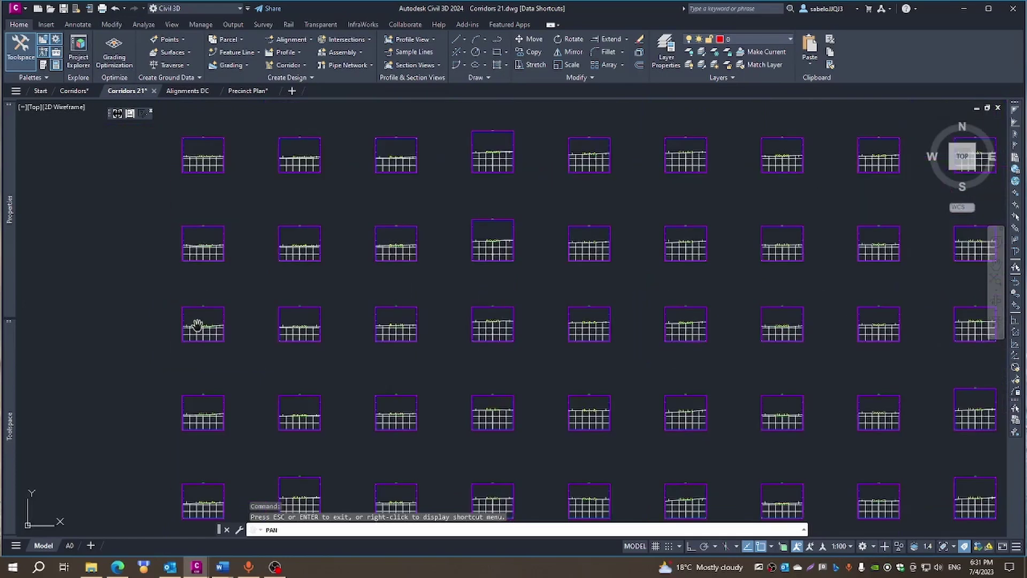
- Check the lane widths in one more section view from the grid, and return to the overview
scroll(601, 332, up, 10)
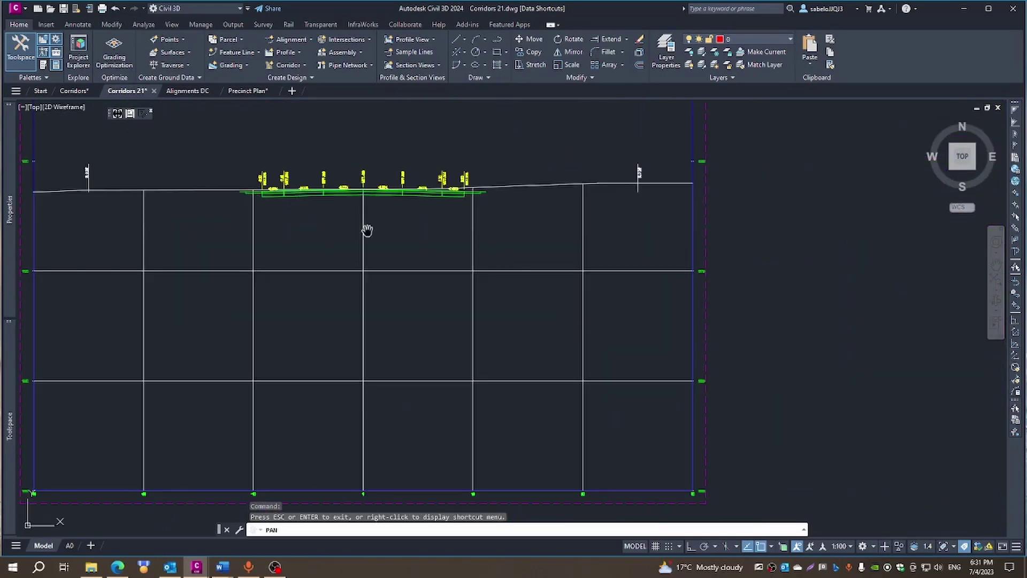
scroll(368, 230, down, 8)
scroll(367, 230, down, 3)
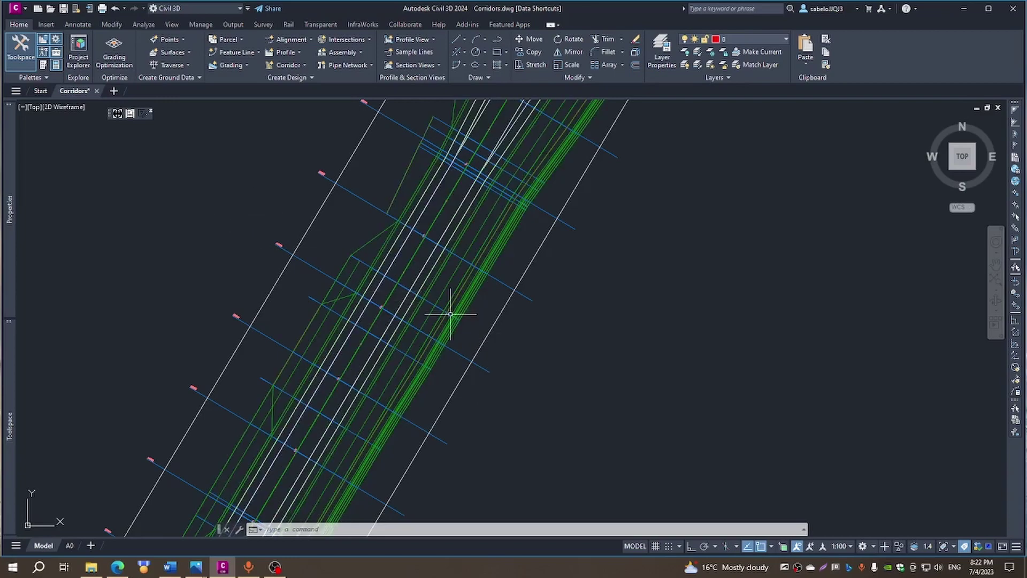
- Open Project Explorer, display the Main Road corridor's baselines, and select the region RG - Main Road Undivided - (1)
click(462, 297)
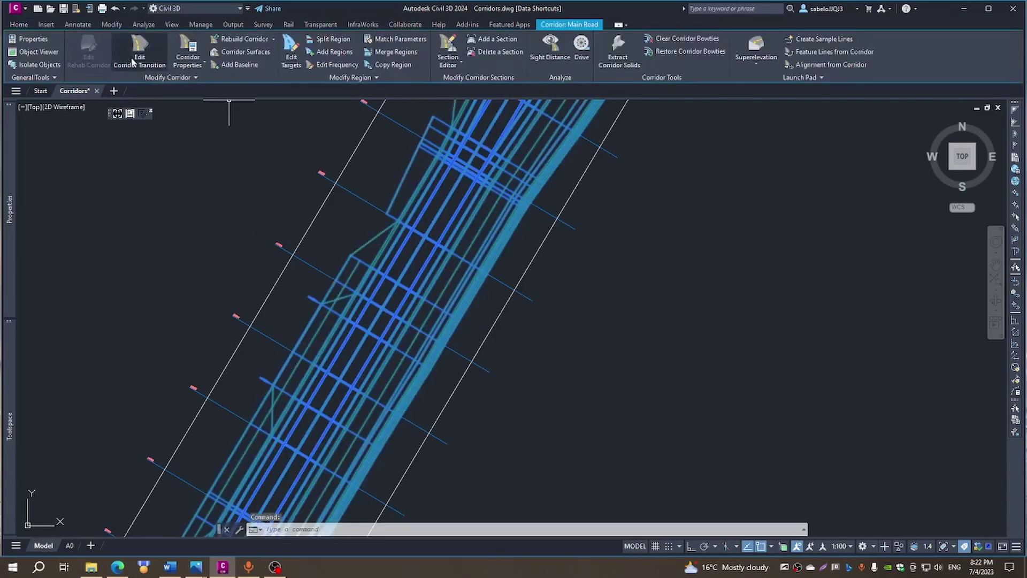
key(Escape)
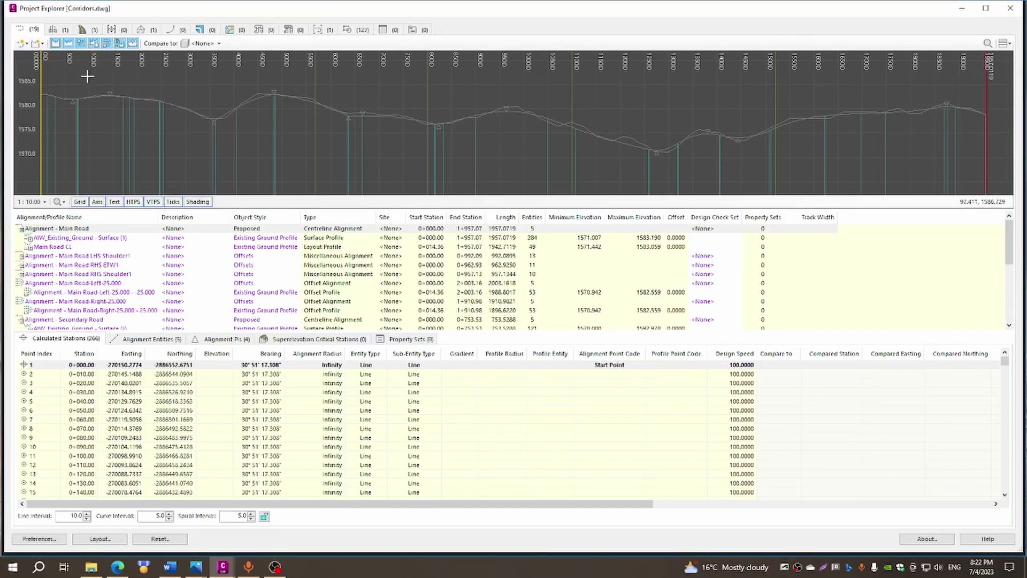
click(82, 30)
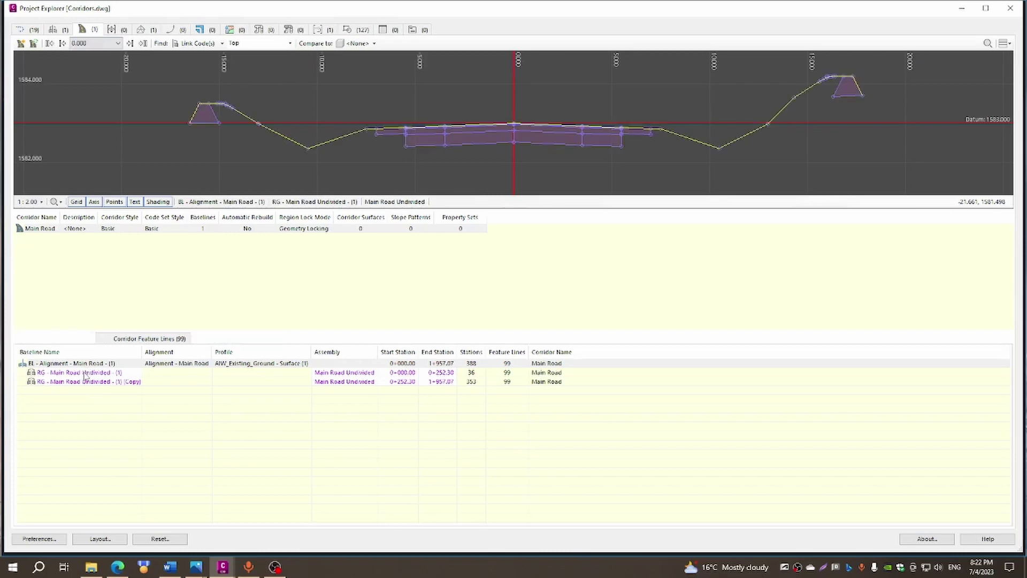
click(84, 373)
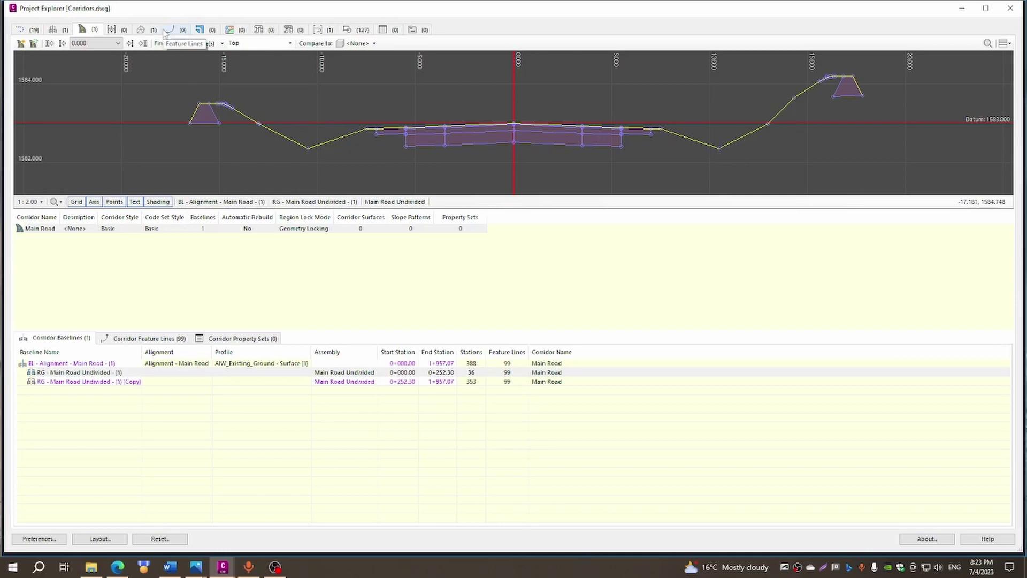
- Step through the region's cross-sections station by station from 0.000 to 80.000, comparing the side slopes and ditches
click(130, 44)
click(130, 43)
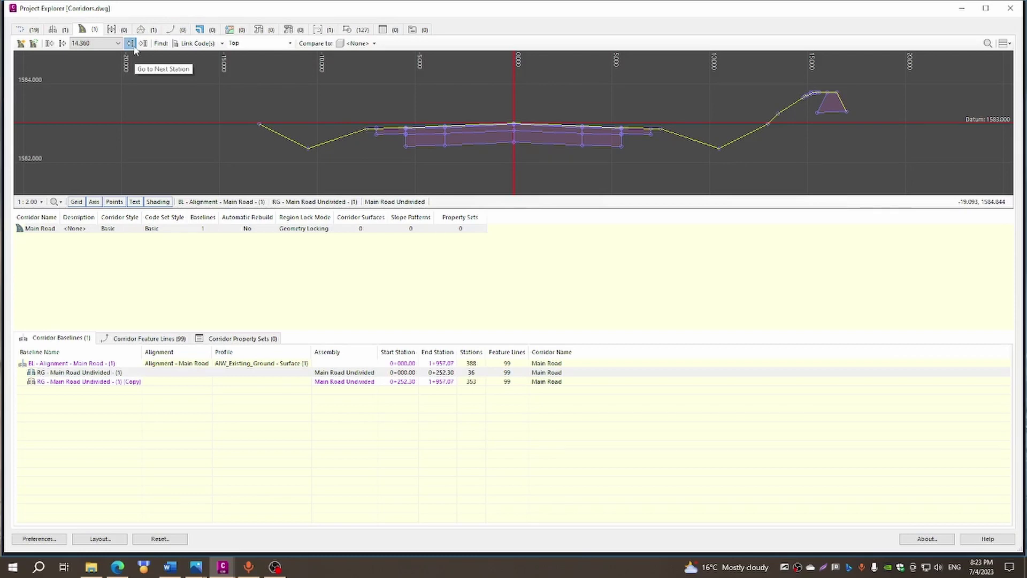
click(130, 43)
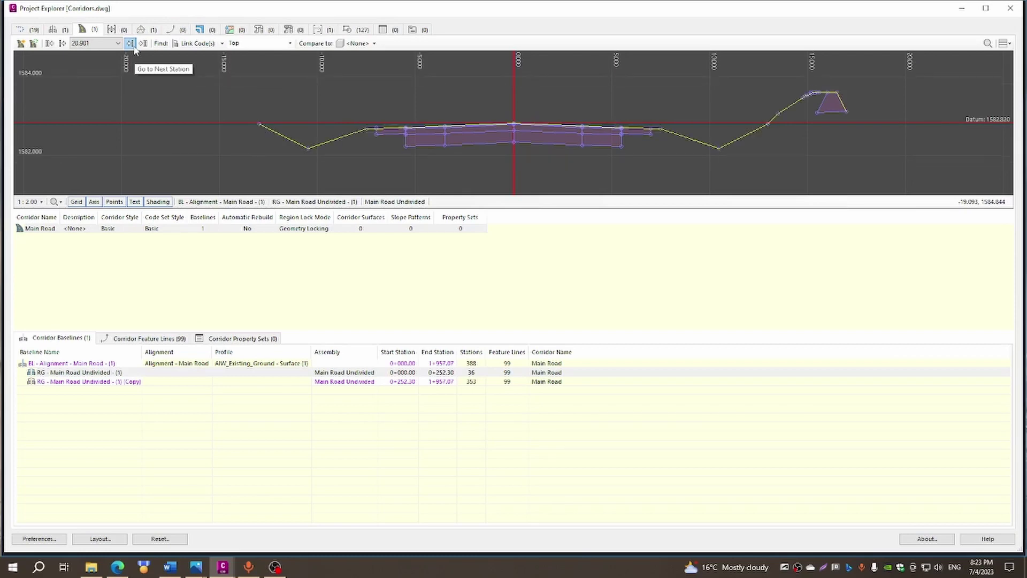
click(130, 44)
click(130, 43)
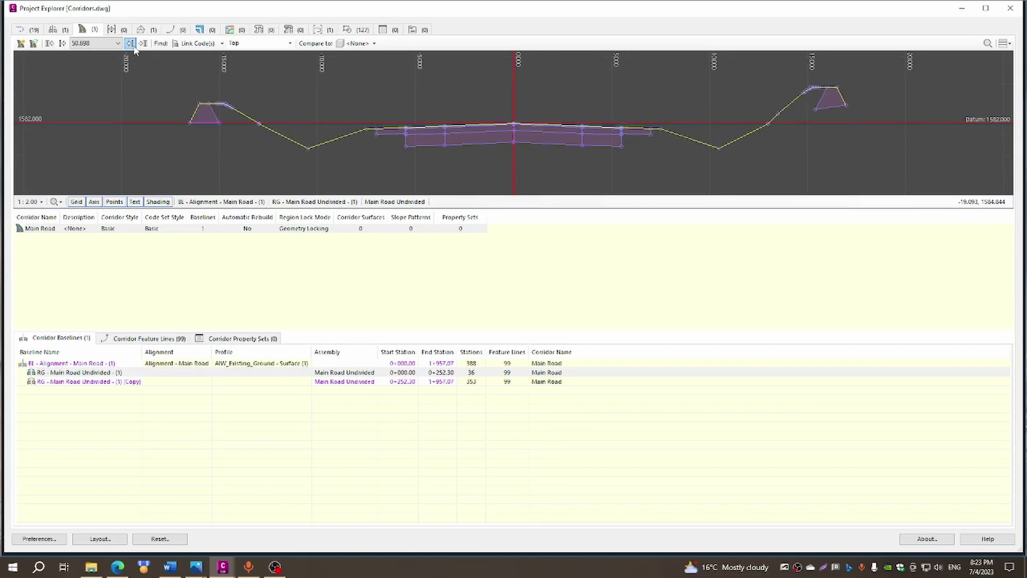
click(130, 43)
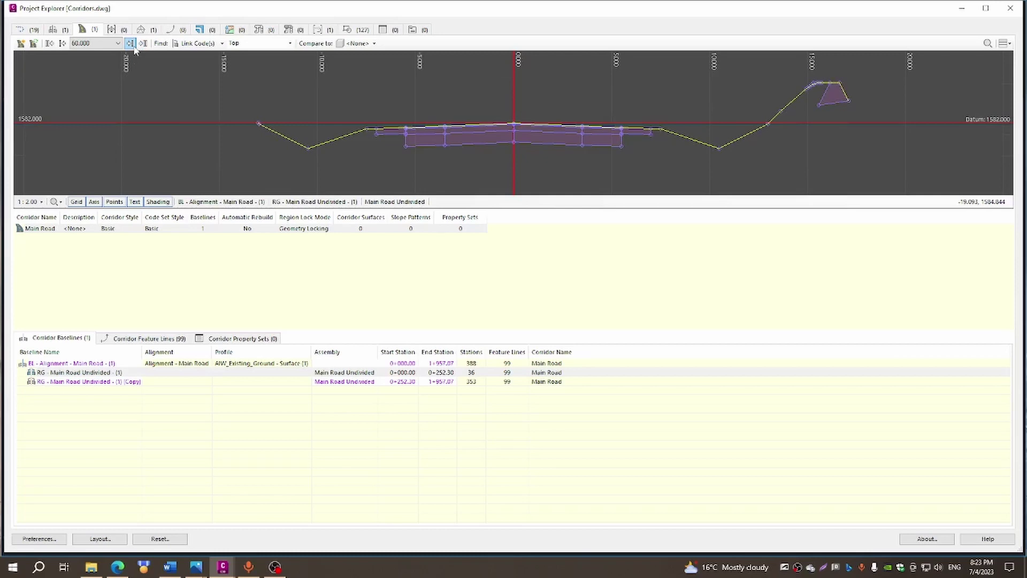
click(130, 43)
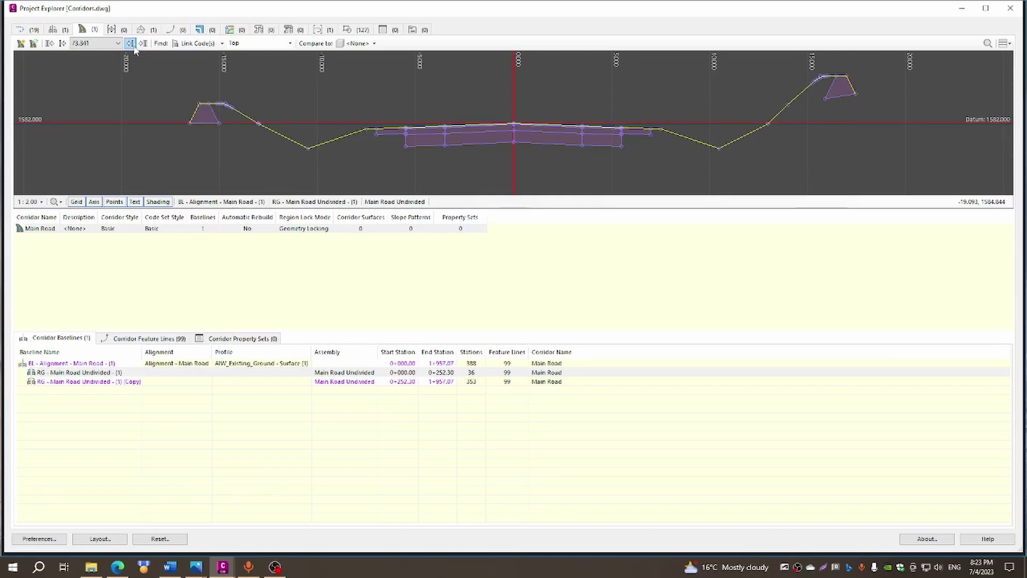
click(130, 43)
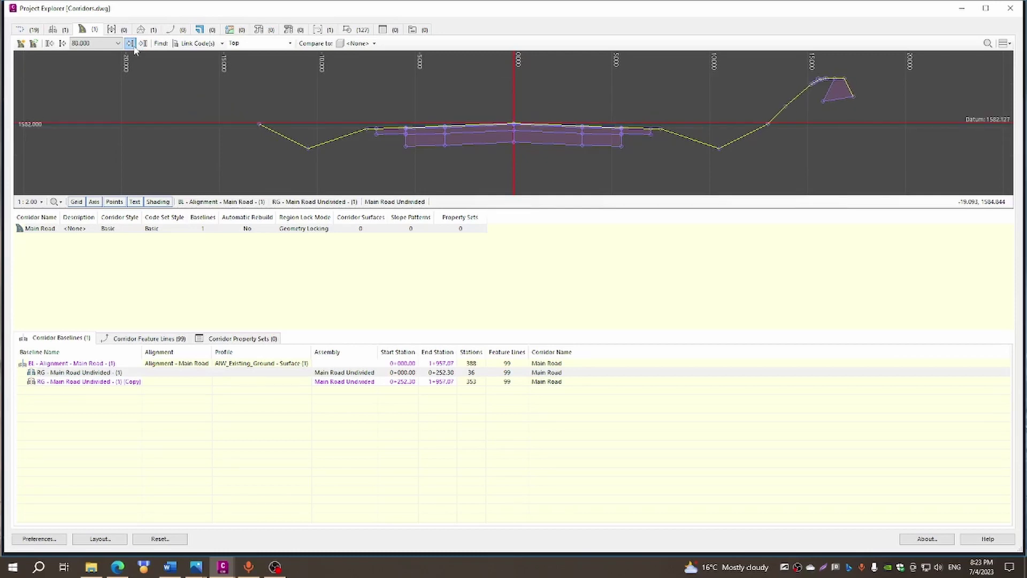
- Continue through the cross-sections up to station 120.000, examining the daylight on both sides of the road
click(130, 43)
click(131, 44)
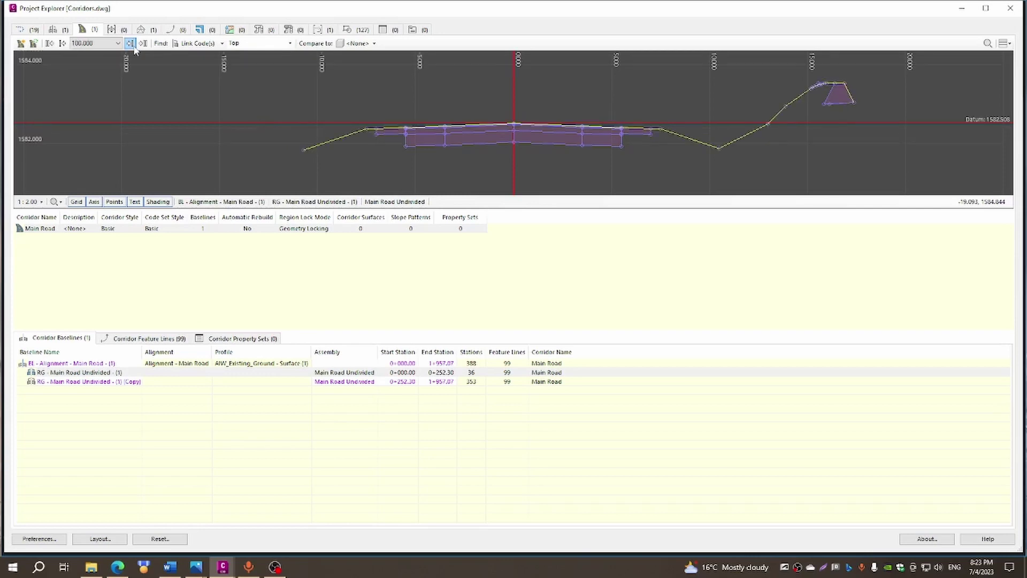
click(130, 44)
click(130, 44)
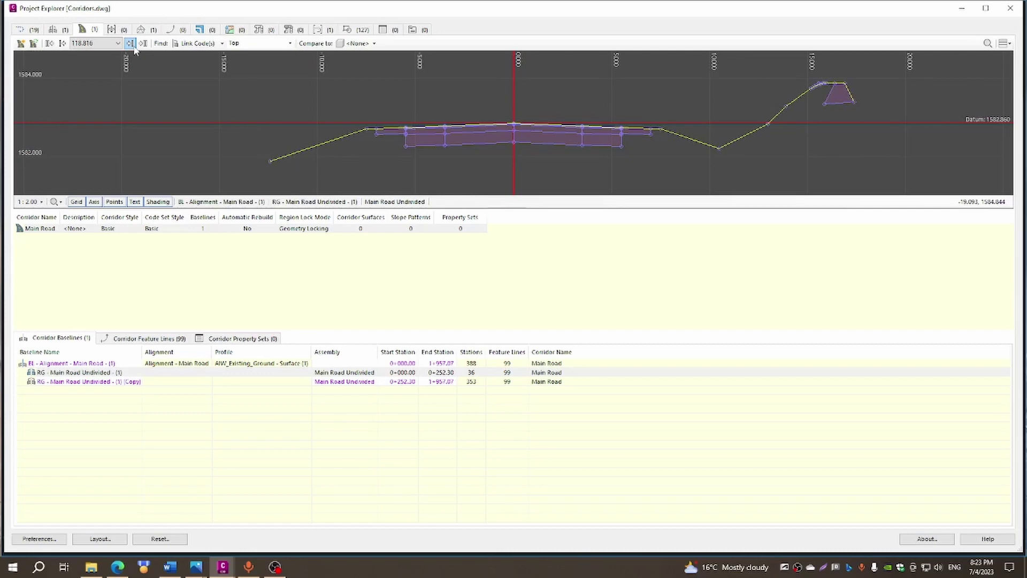
click(130, 43)
click(130, 43)
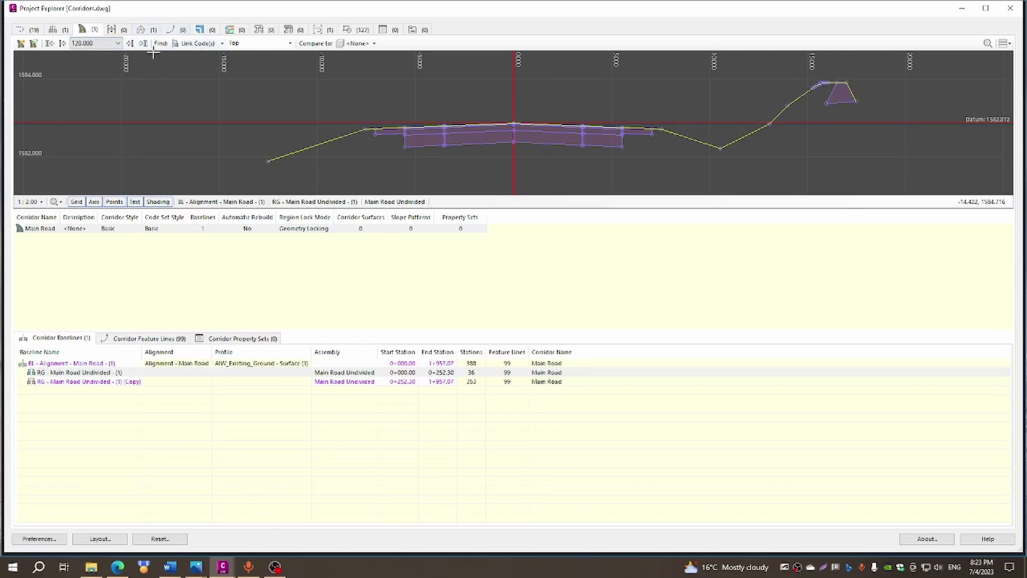
- Advance through the cross-sections from station 123.374 to 180.000 to examine how the lanes widen
click(134, 47)
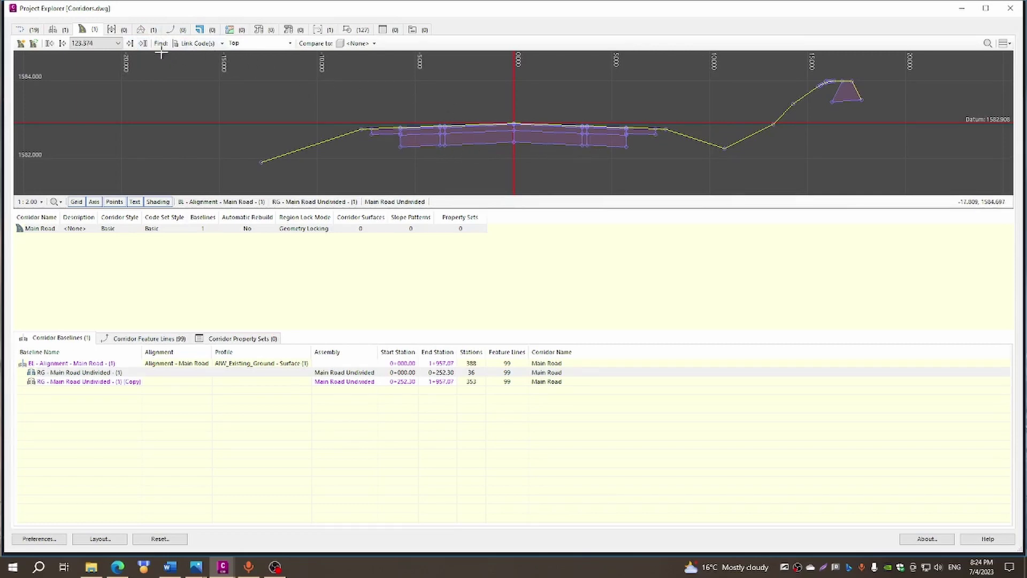
click(130, 43)
click(130, 44)
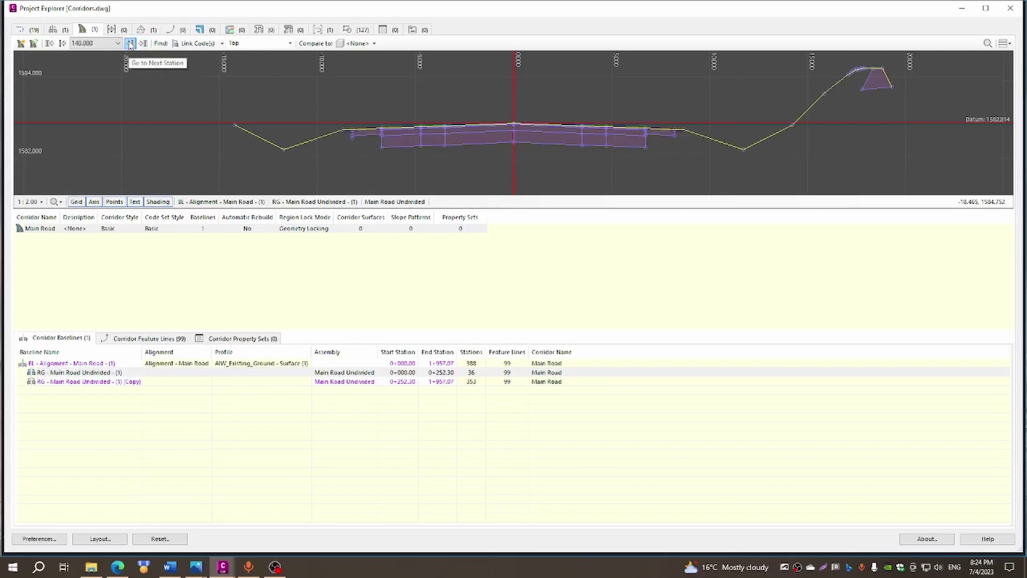
click(130, 43)
click(130, 44)
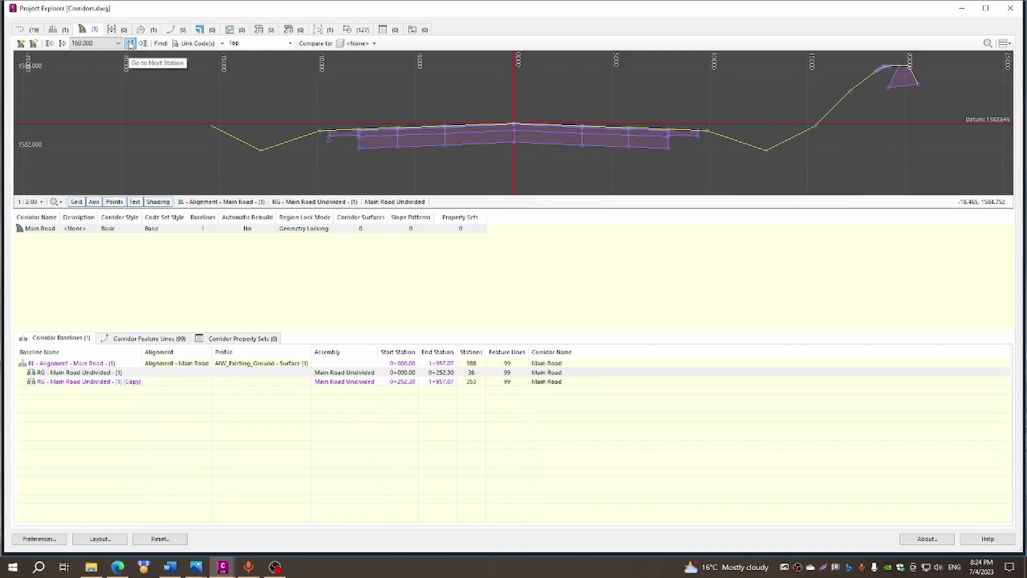
click(130, 44)
click(130, 43)
click(130, 44)
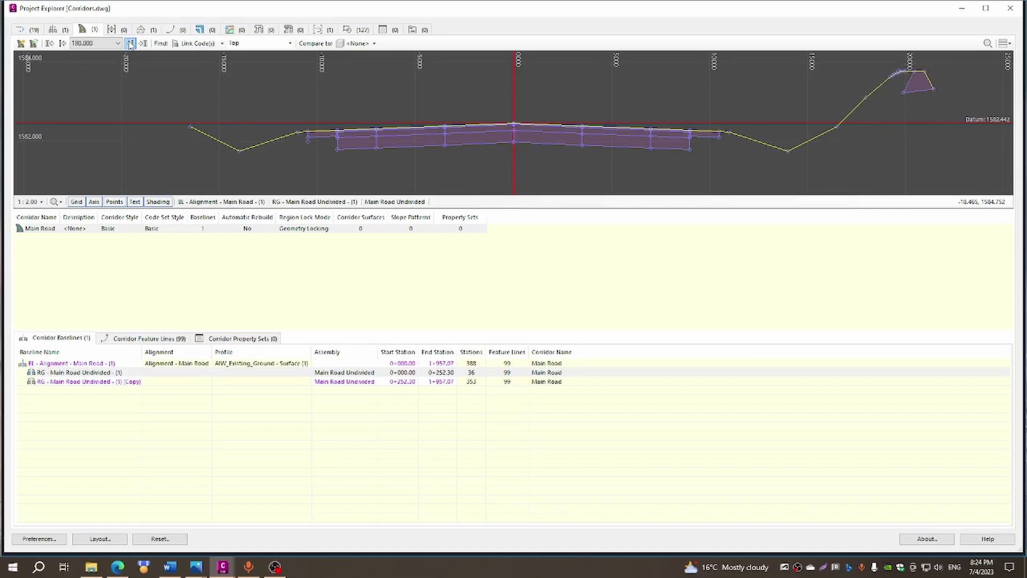
- Review the widened cross-sections from station 196.049 to 230.663, checking lane widths and side slopes
click(130, 43)
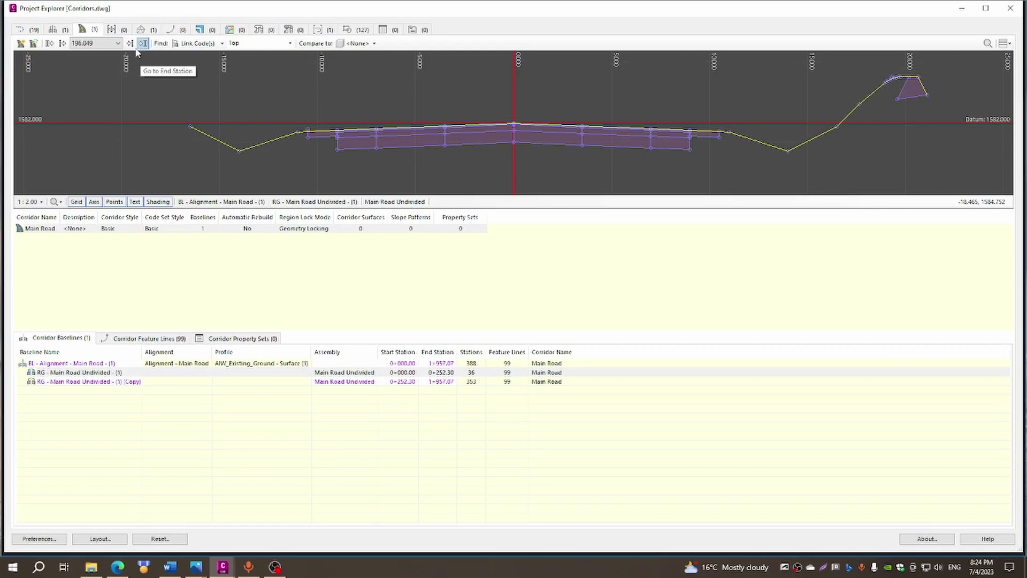
click(134, 47)
click(133, 48)
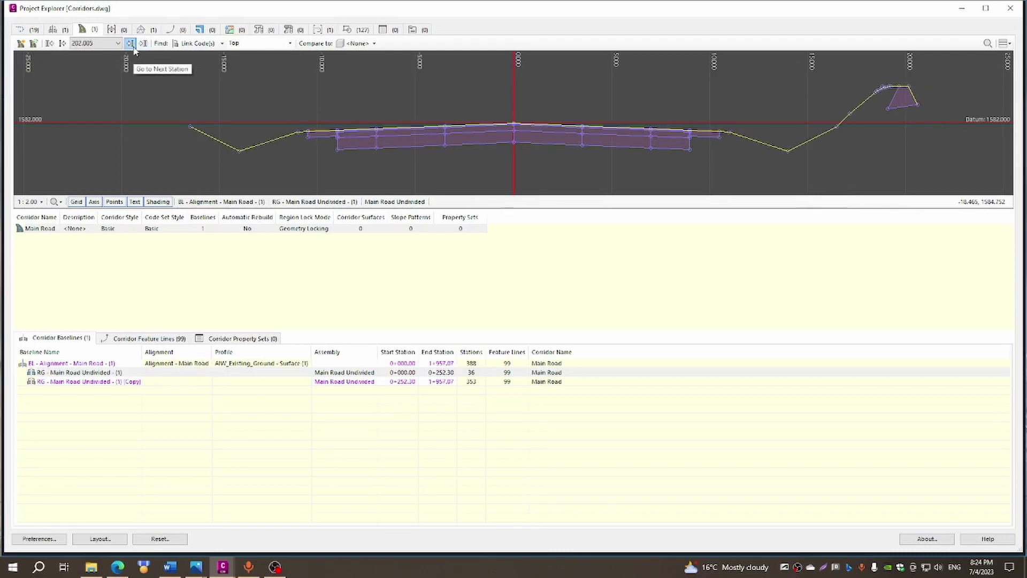
click(133, 47)
click(134, 47)
click(133, 47)
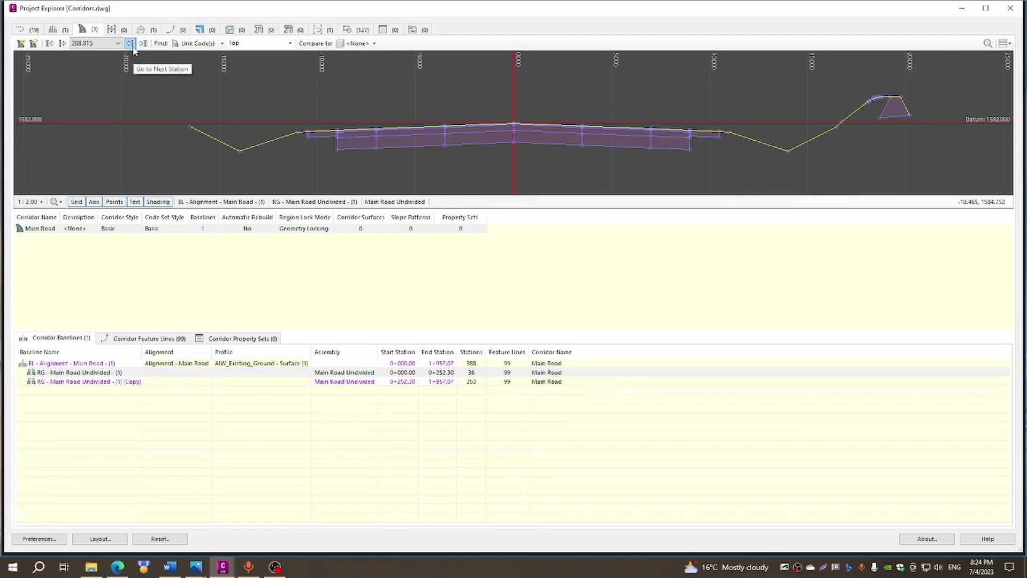
click(133, 47)
click(133, 48)
click(130, 43)
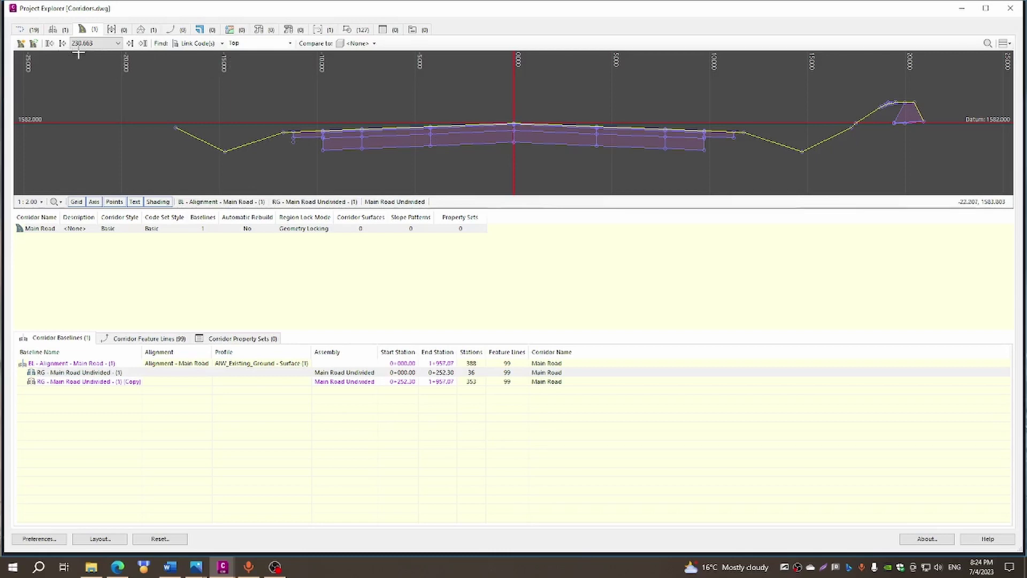
- Check the remaining cross-sections from station 232.387 to the region's last station, 252.296
click(130, 45)
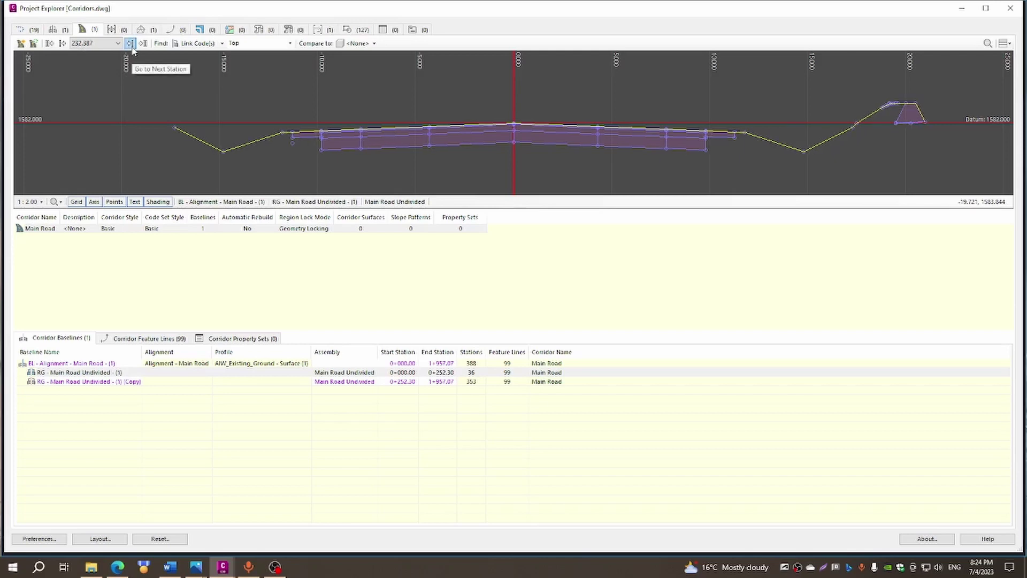
click(130, 44)
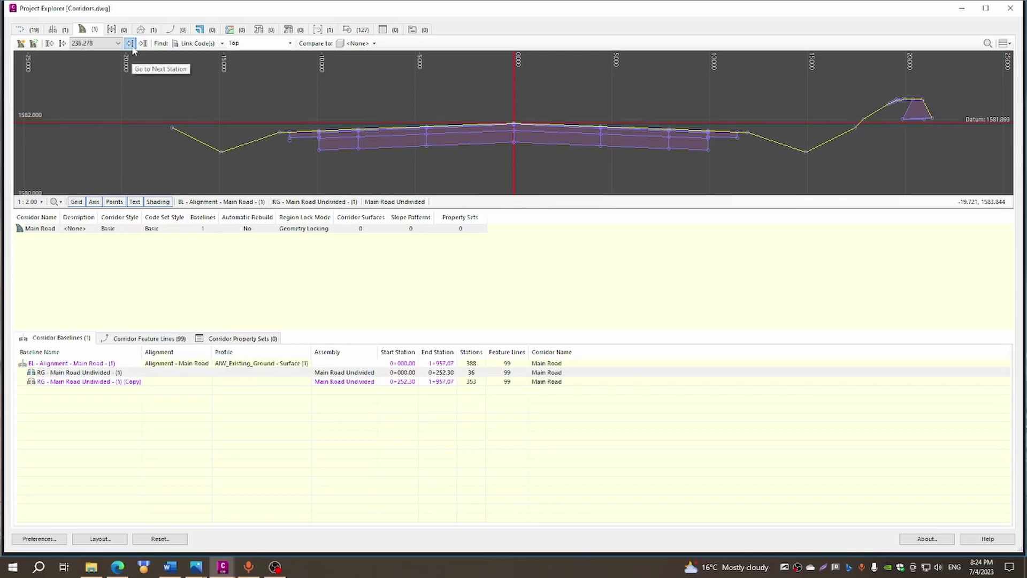
click(131, 44)
click(131, 45)
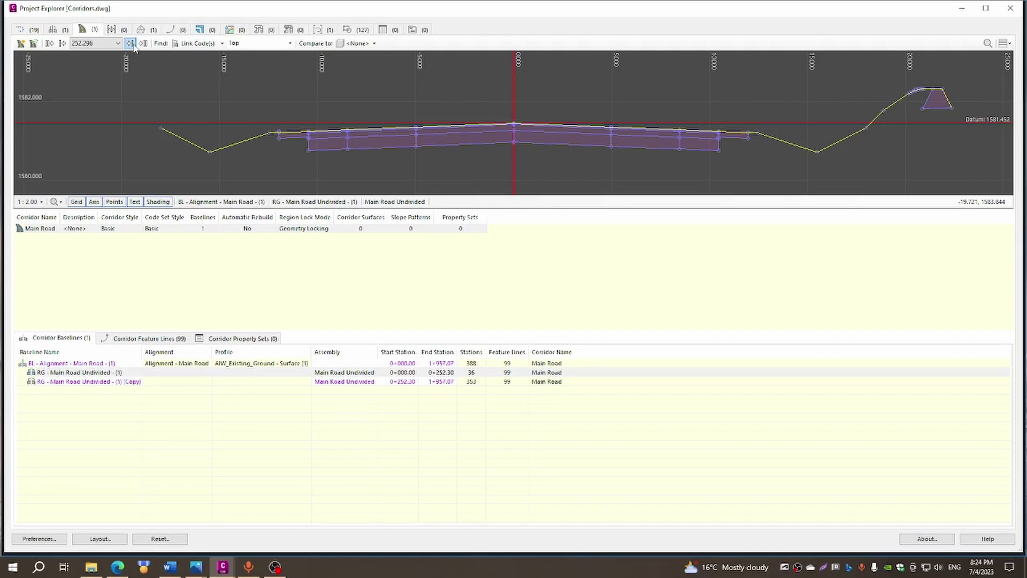
click(131, 44)
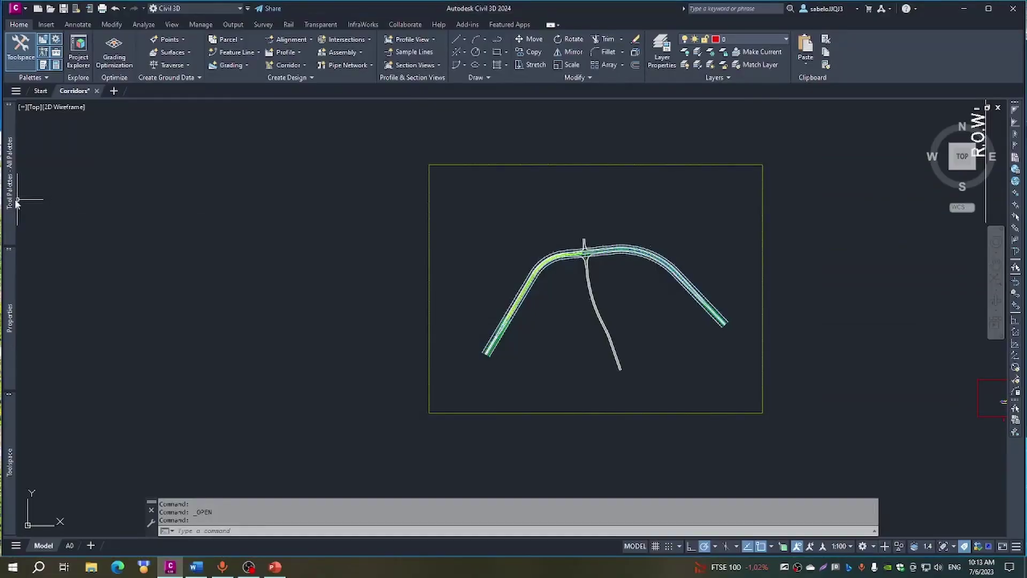
- Open the Surface Creation workflow document from the Civil 3D tool palette and enlarge it to full screen
mouse_move(9, 202)
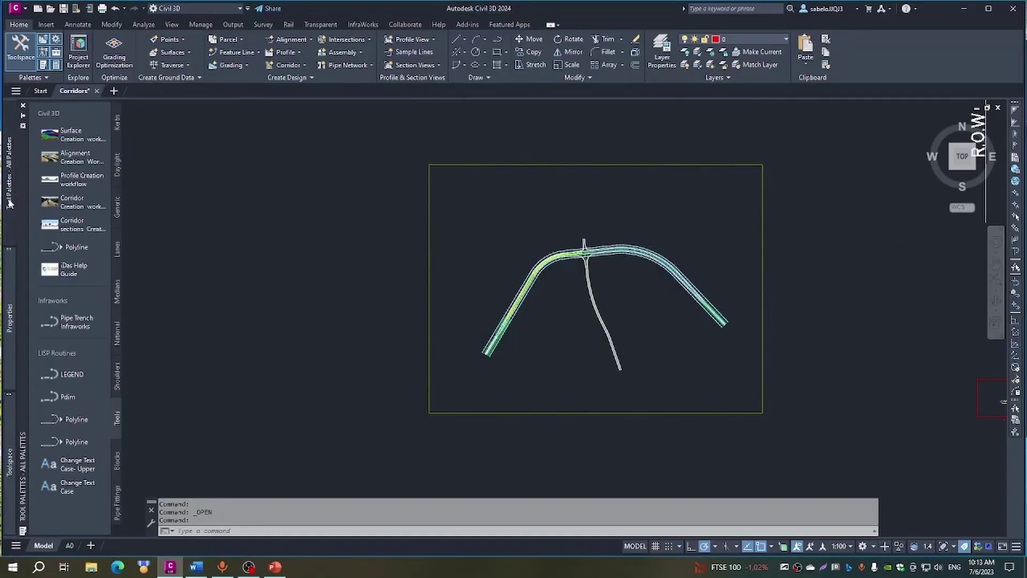
click(65, 137)
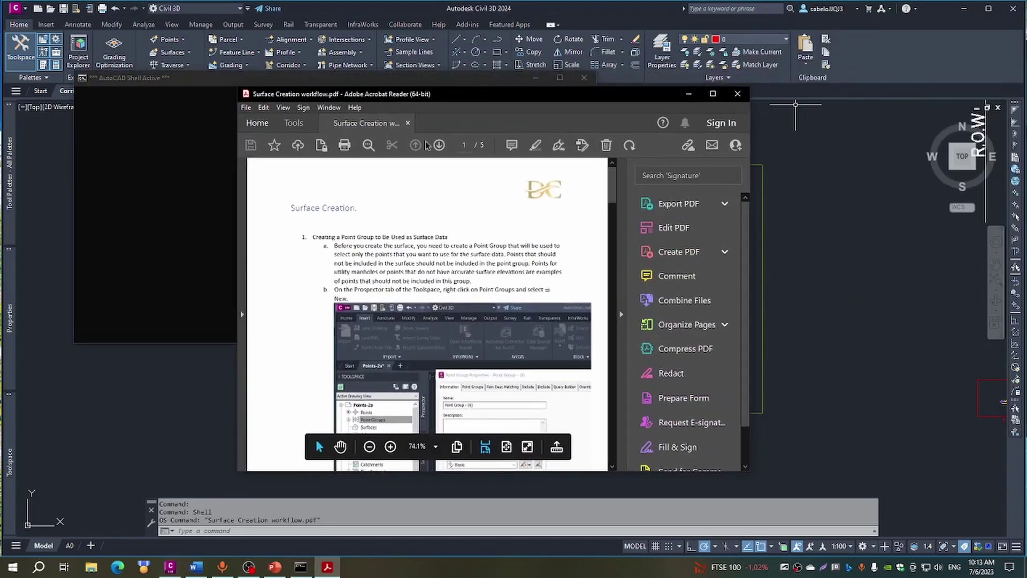
click(621, 314)
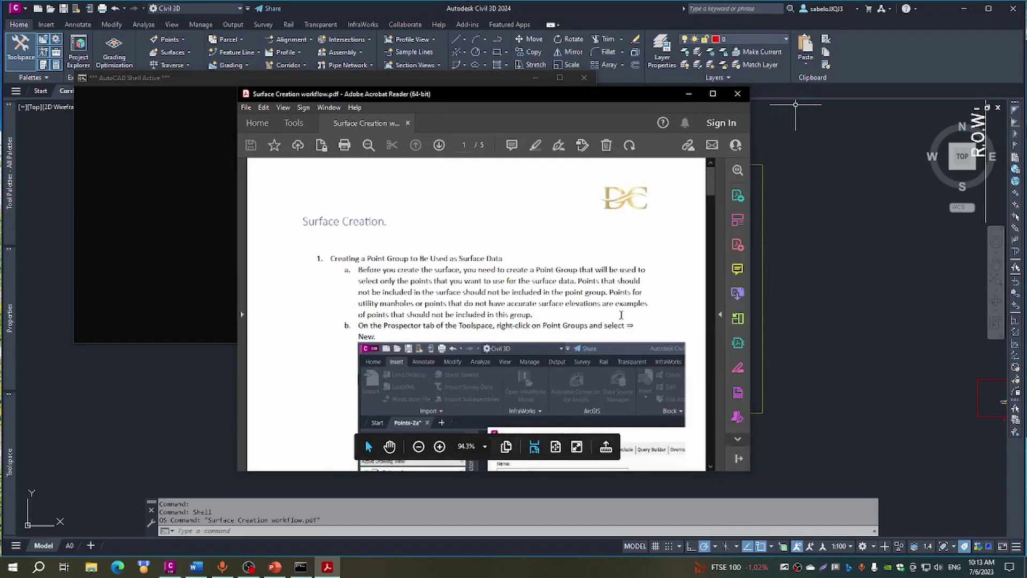
click(712, 94)
- Read through the Surface Creation workflow's point group and surface instructions at a smaller zoom, then return to the drawing and close the shell window
drag(989, 100, 1003, 136)
mouse_move(461, 540)
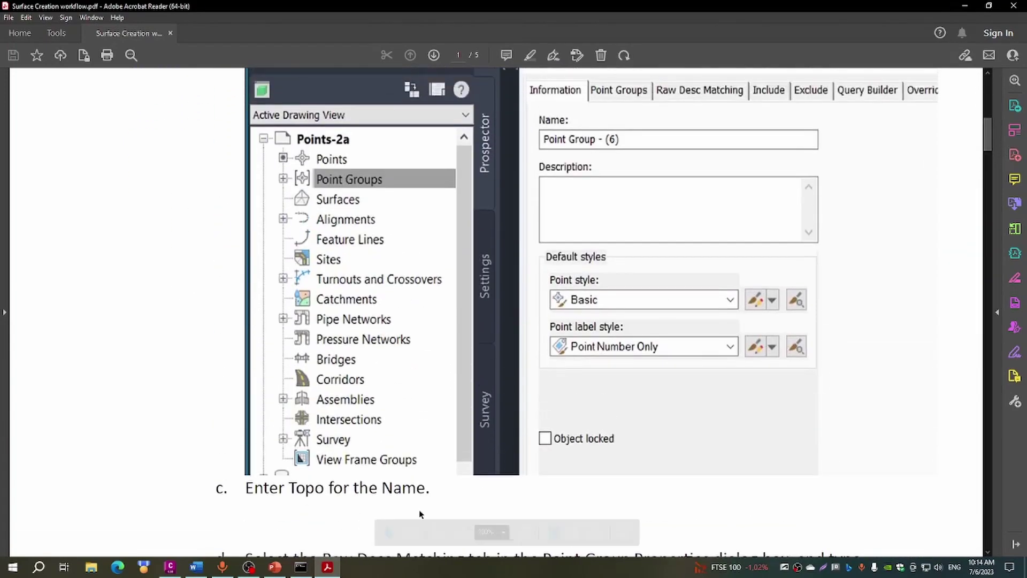
click(438, 532)
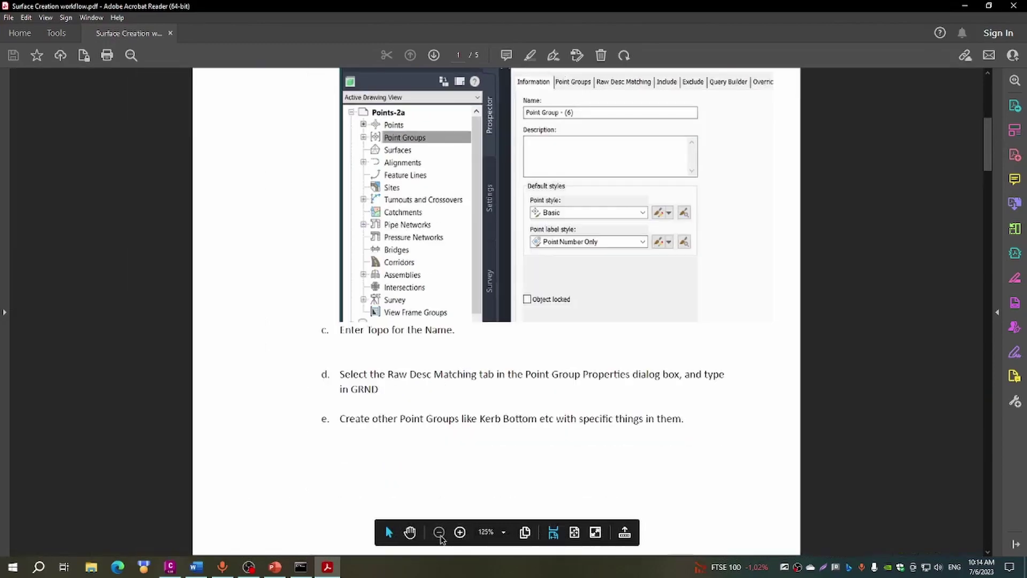
click(439, 532)
click(439, 532)
drag(995, 185, 989, 333)
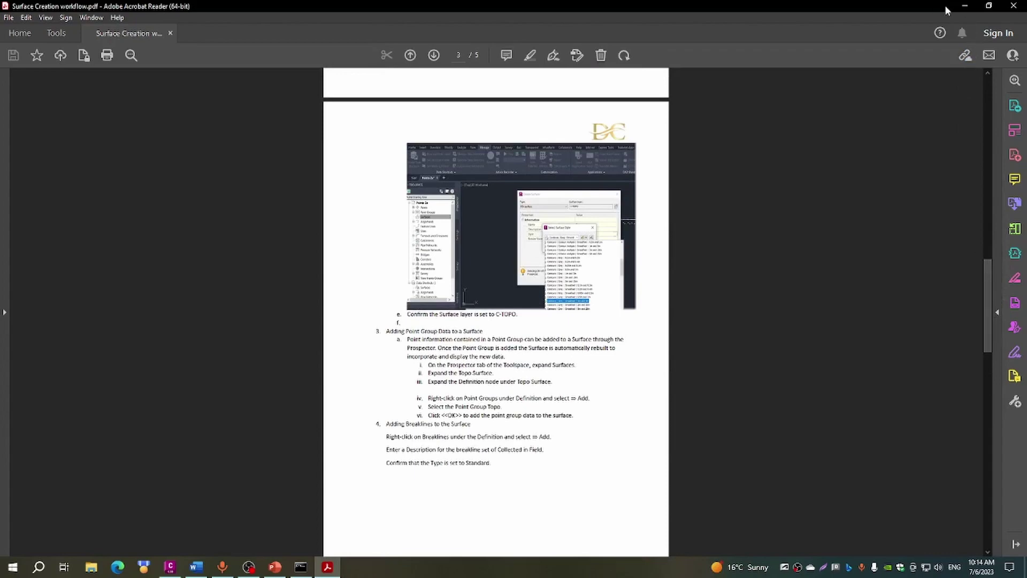
click(963, 6)
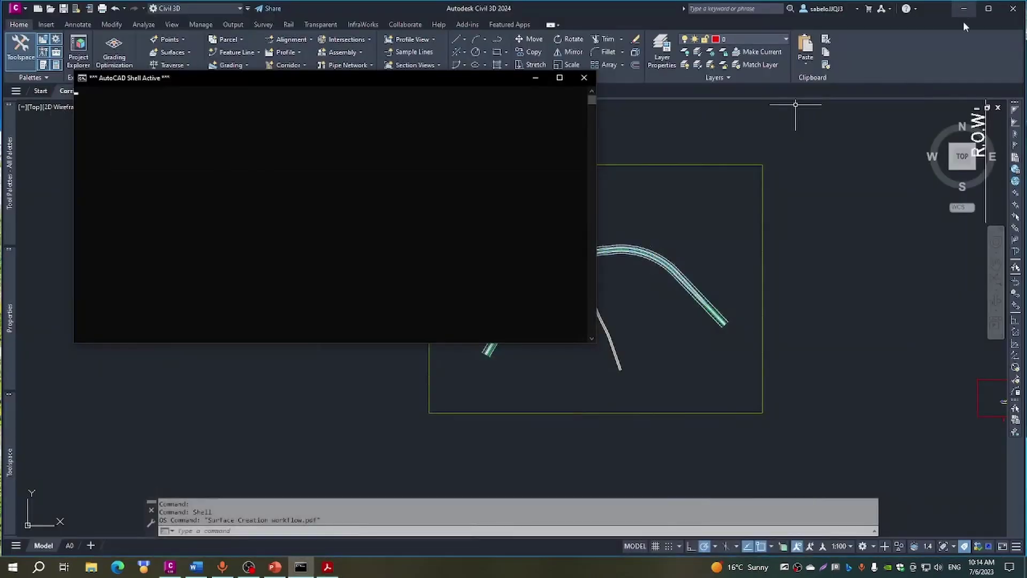
click(584, 78)
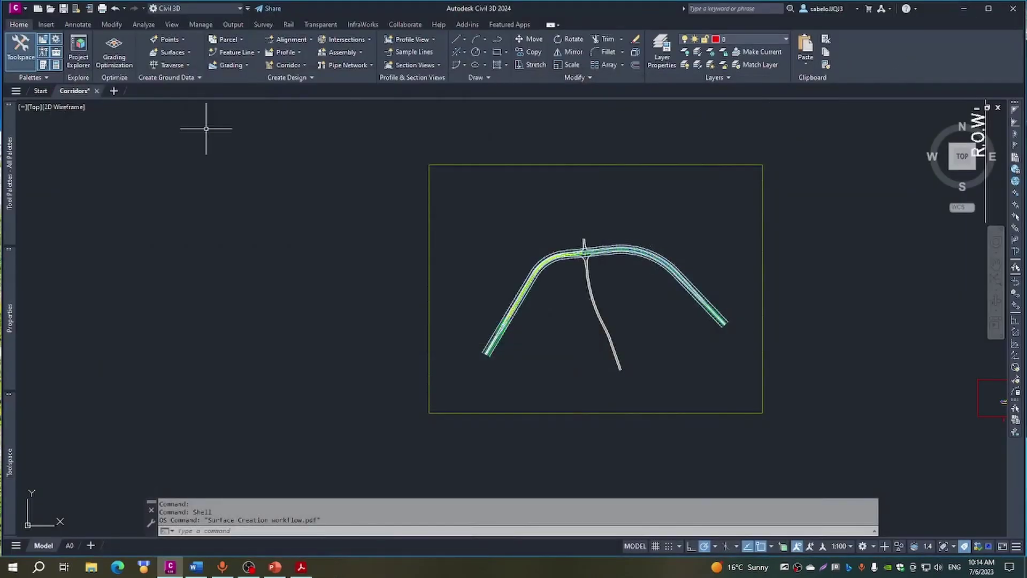
- Open the Alignment Creation workflow document from the tool palette and read its instructions for creating geometry from 2D polylines
mouse_move(11, 163)
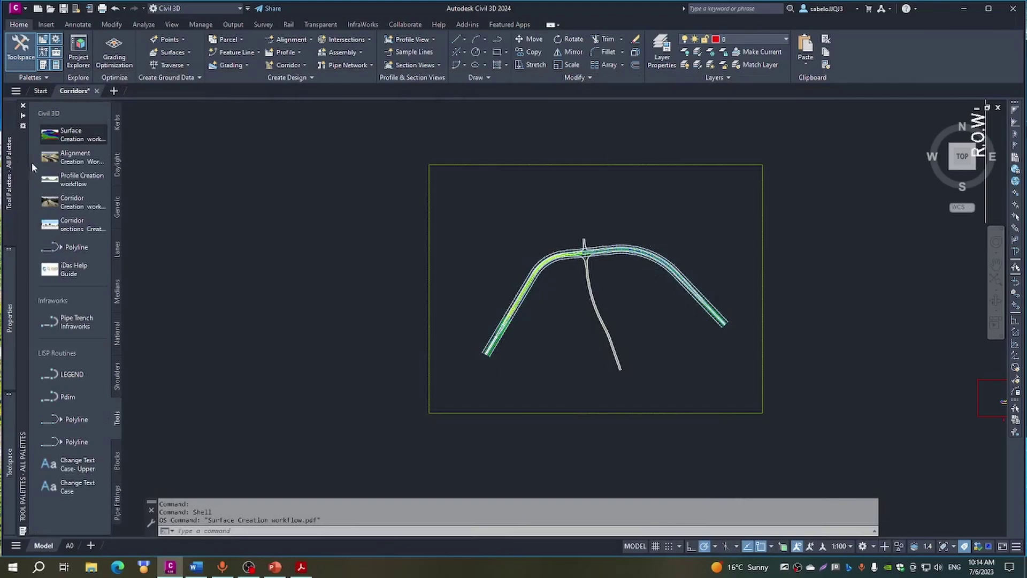
click(82, 160)
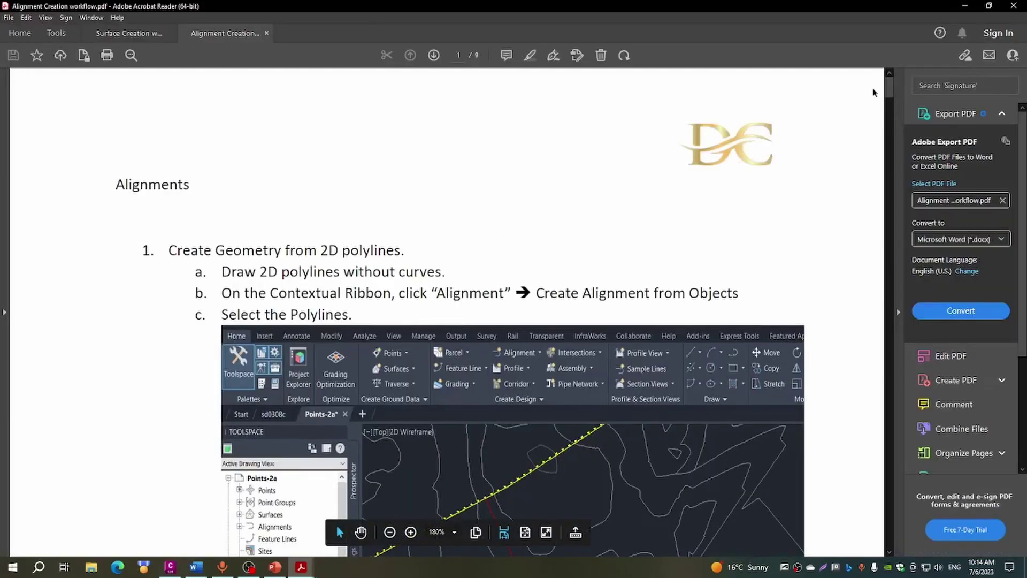
drag(889, 85, 891, 152)
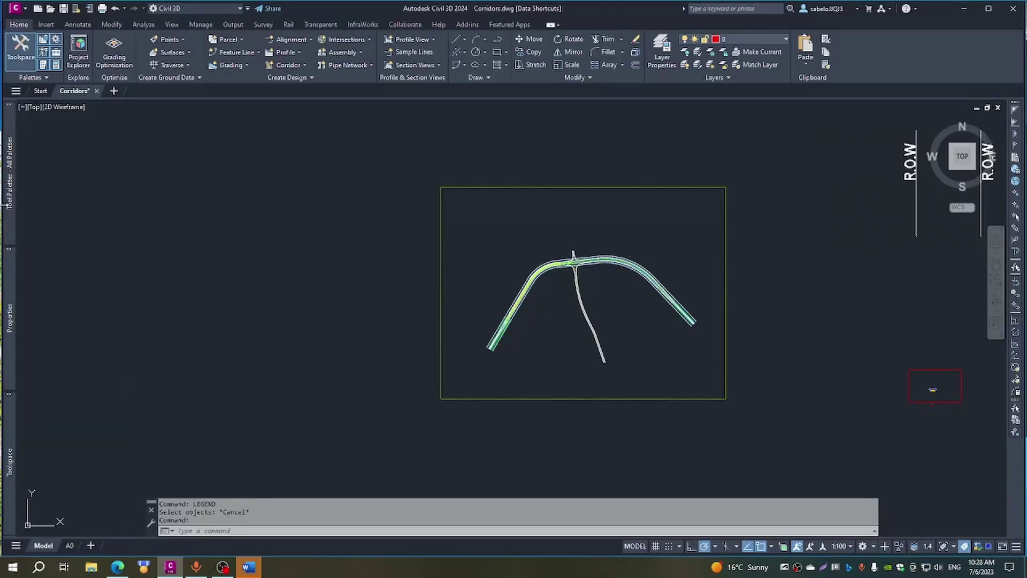
- Run the LEGEND LISP routine from the tool palette on the corridor plan, right-of-way lines and section views
mouse_move(13, 210)
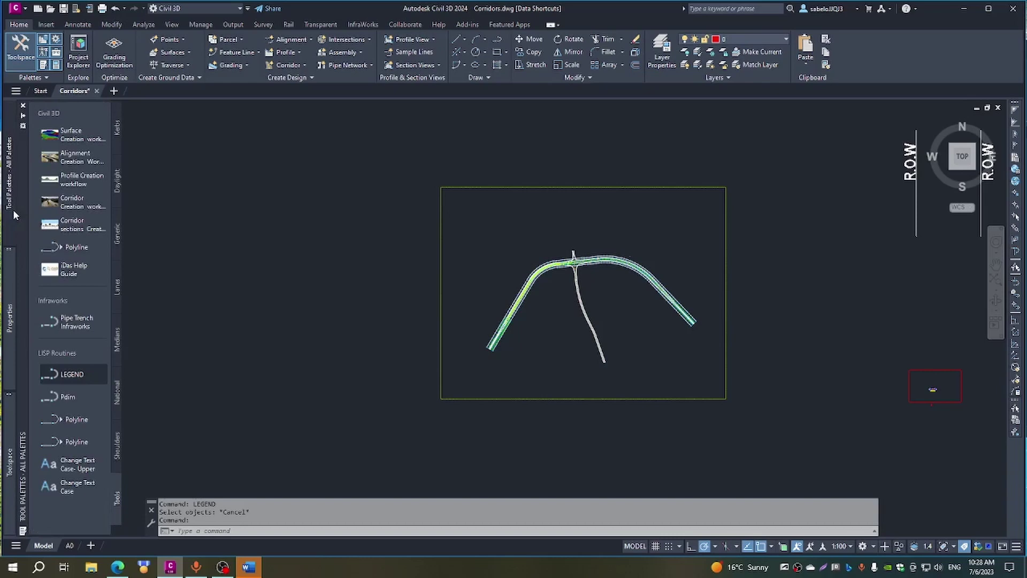
mouse_move(9, 320)
click(9, 199)
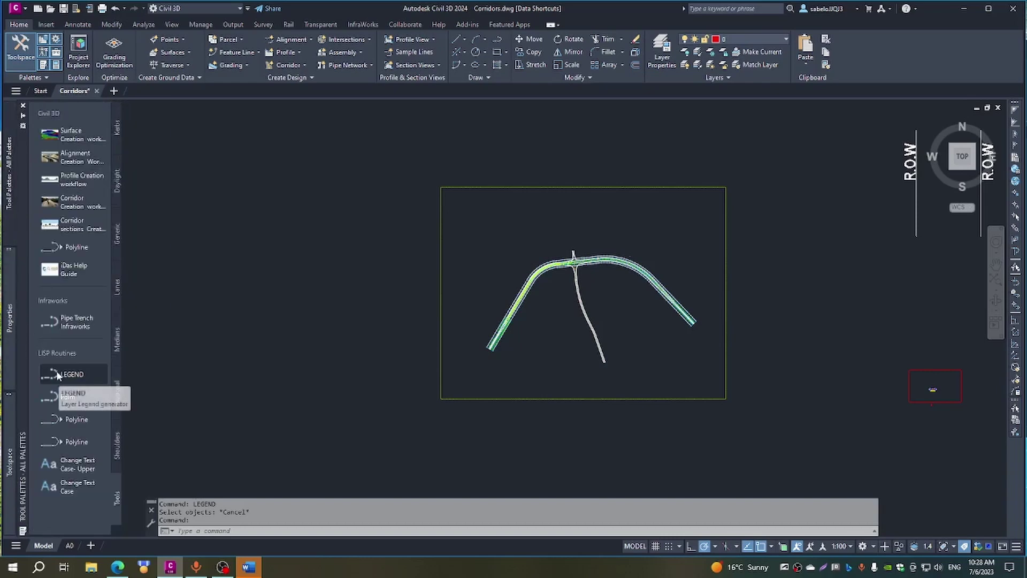
click(70, 374)
scroll(289, 342, down, 4)
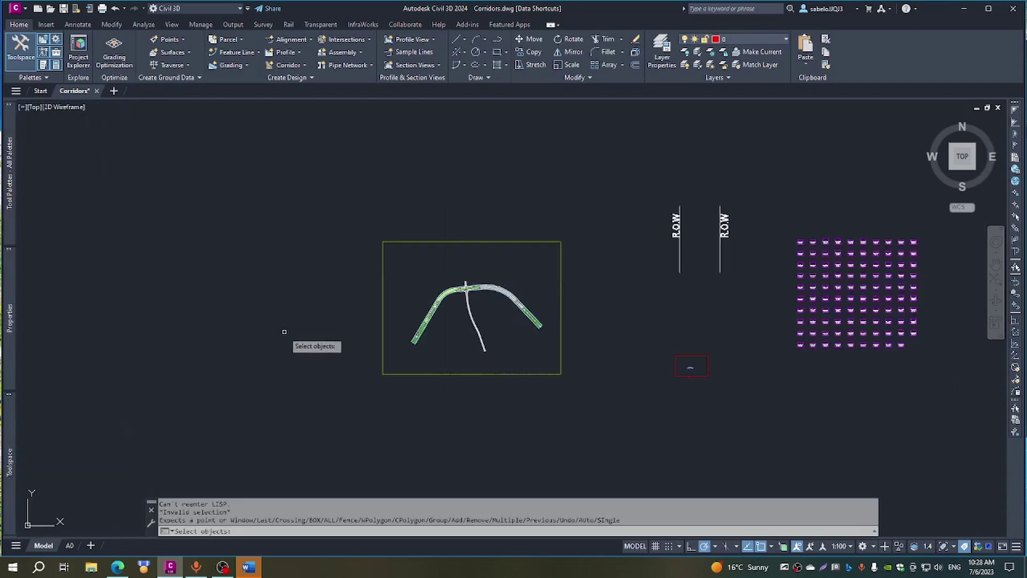
click(295, 206)
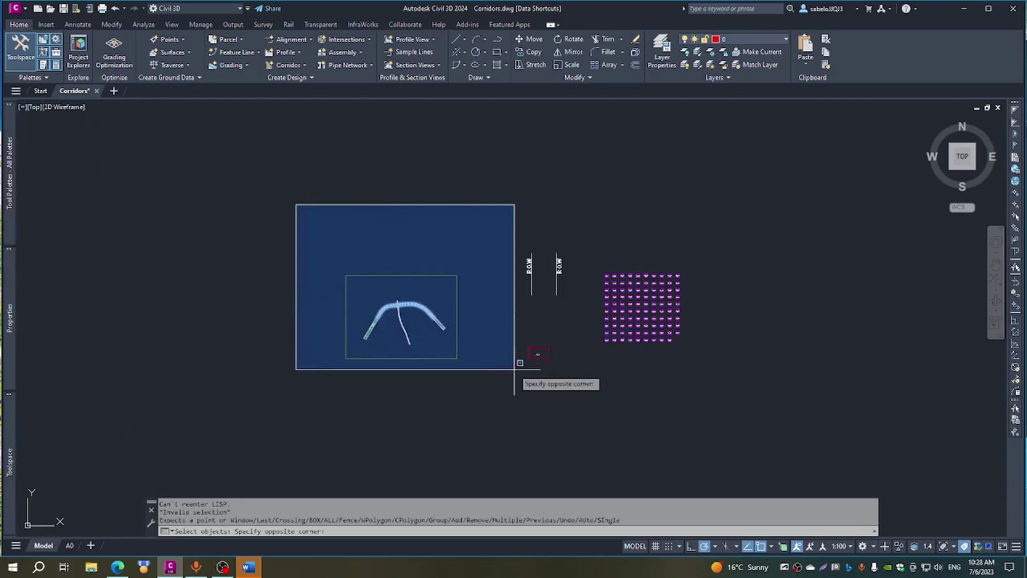
click(702, 408)
key(Return)
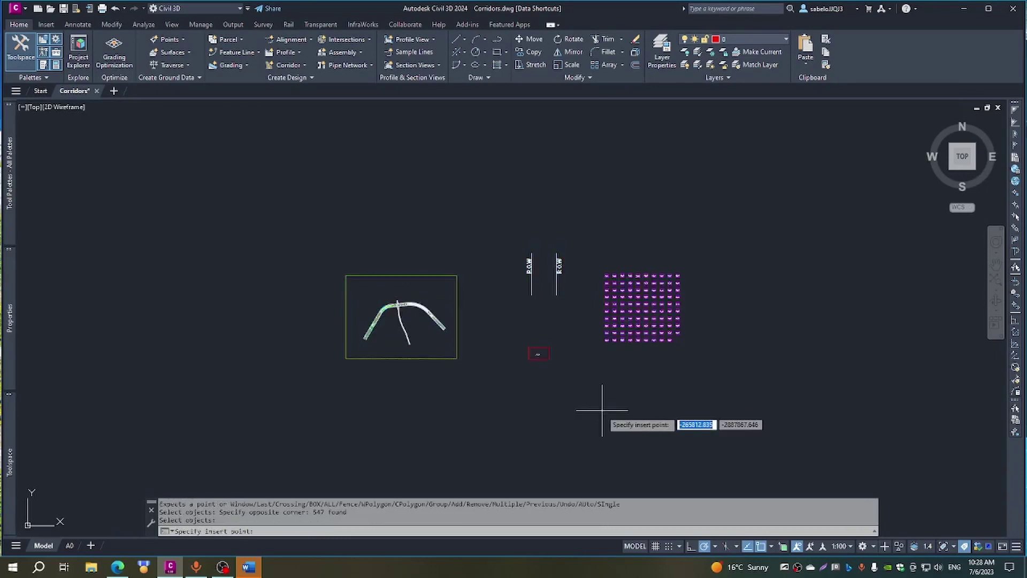
- Place the layer legend in the empty space below the corridor frame and inspect its entries
click(356, 416)
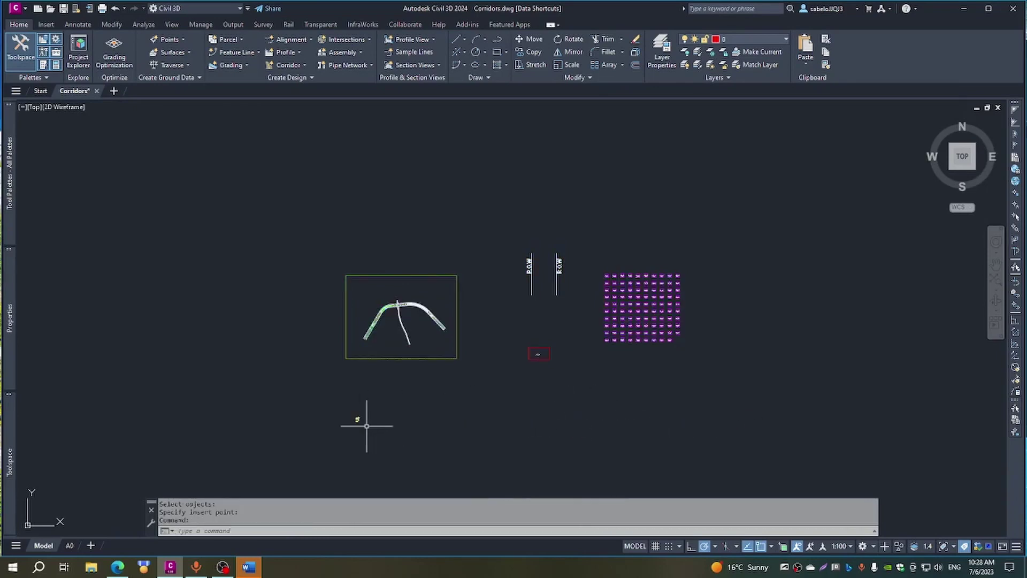
scroll(357, 416, up, 2)
scroll(359, 415, up, 8)
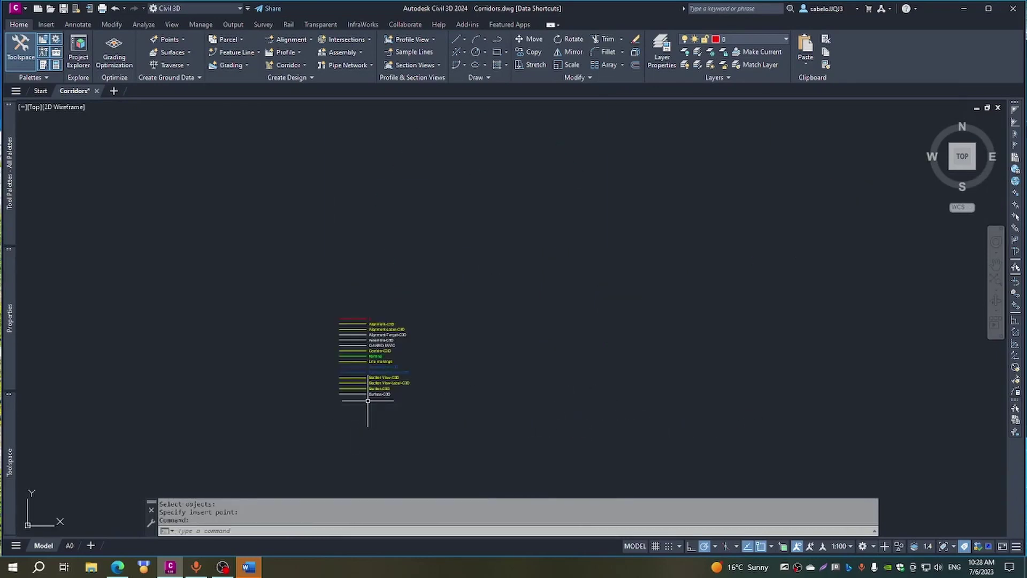
scroll(364, 400, up, 2)
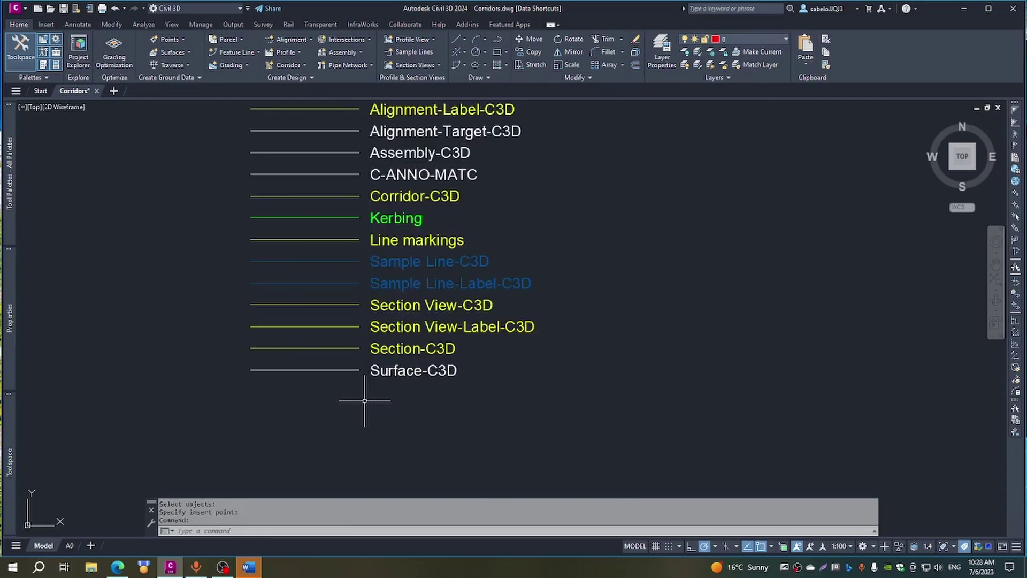
scroll(365, 401, down, 2)
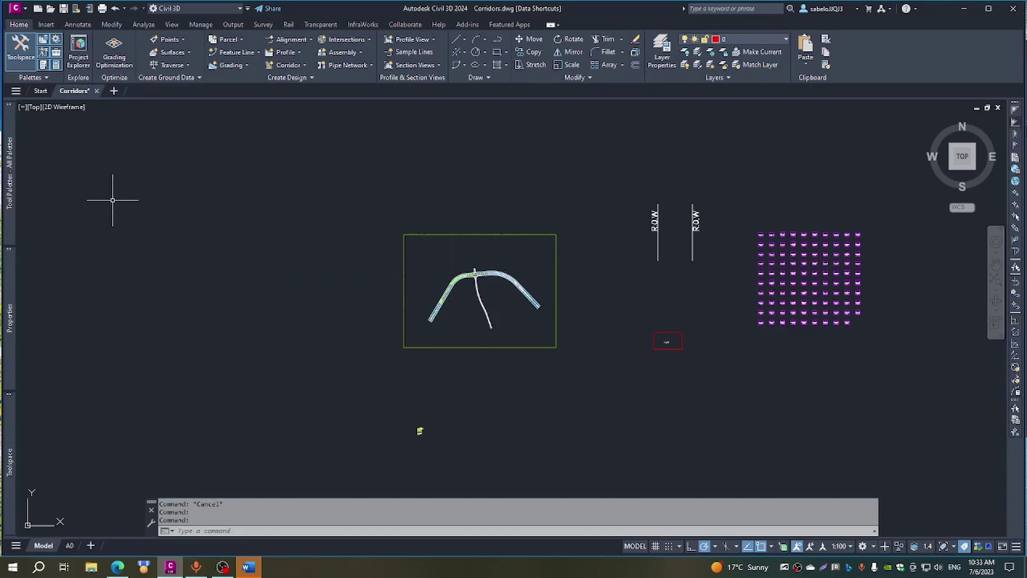
- Insert a block from the Pipe Fittings palette northwest of the corridor frame, using the Basepoint option, and inspect it
mouse_move(7, 184)
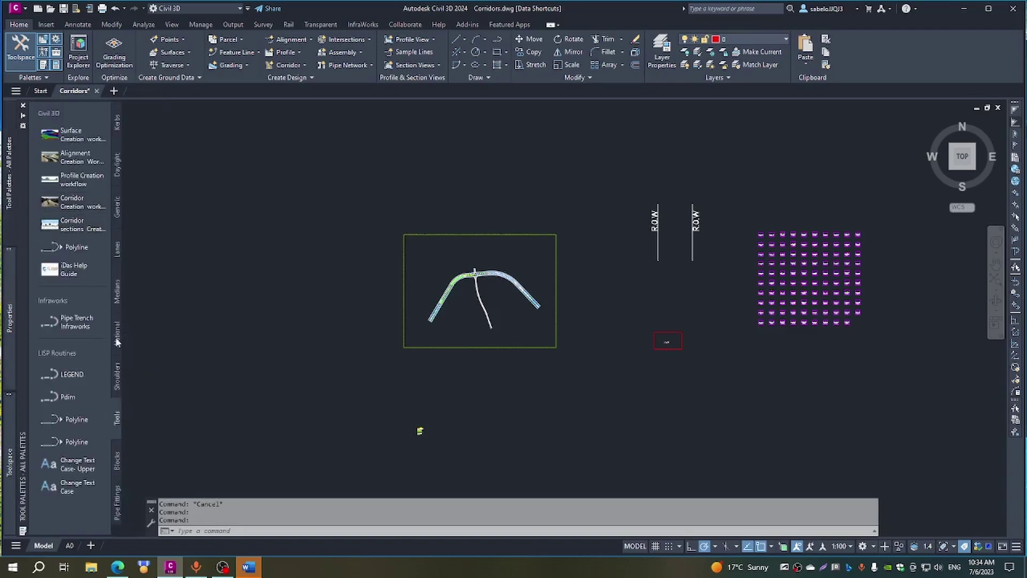
click(116, 505)
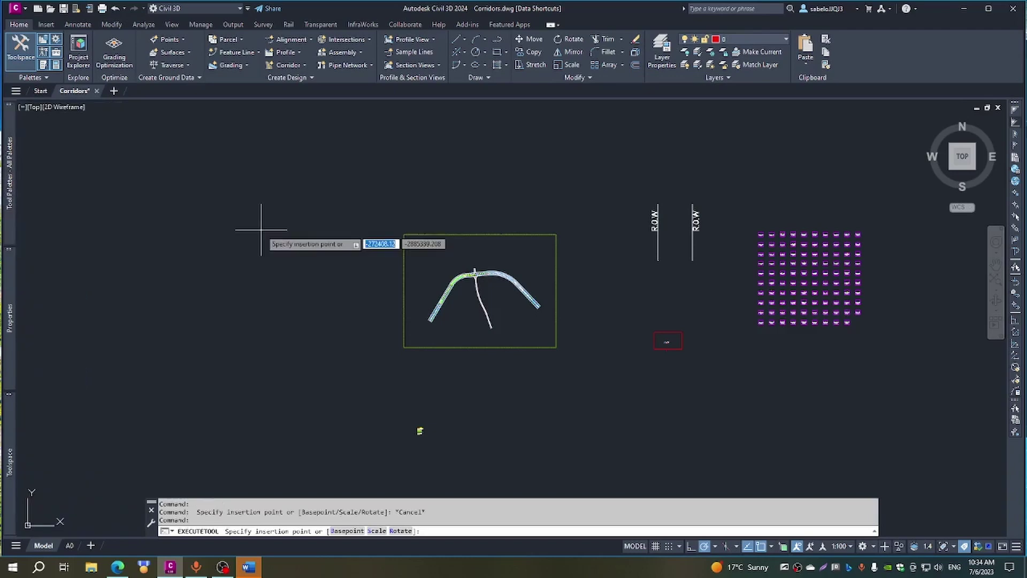
text(b)
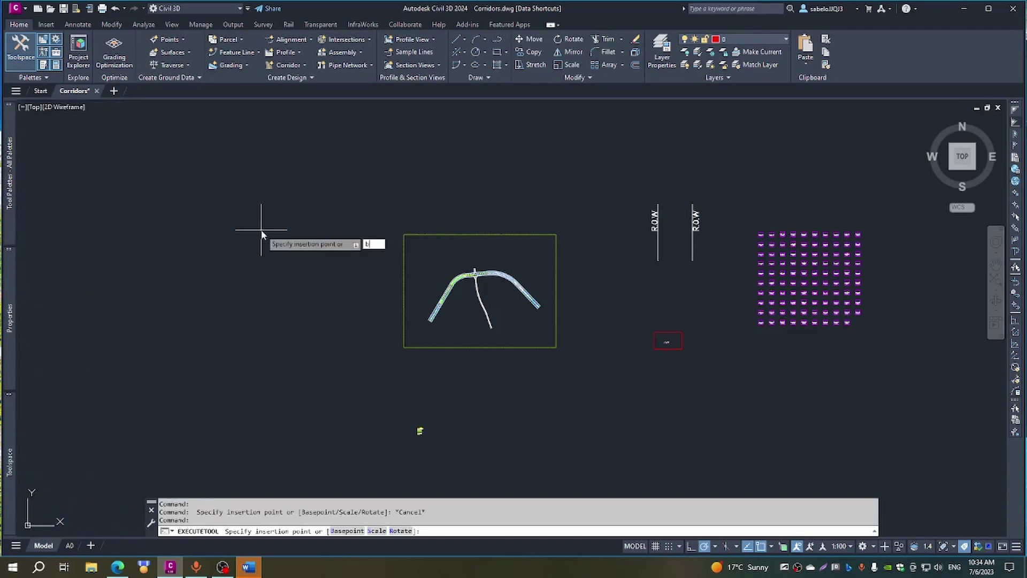
key(Return)
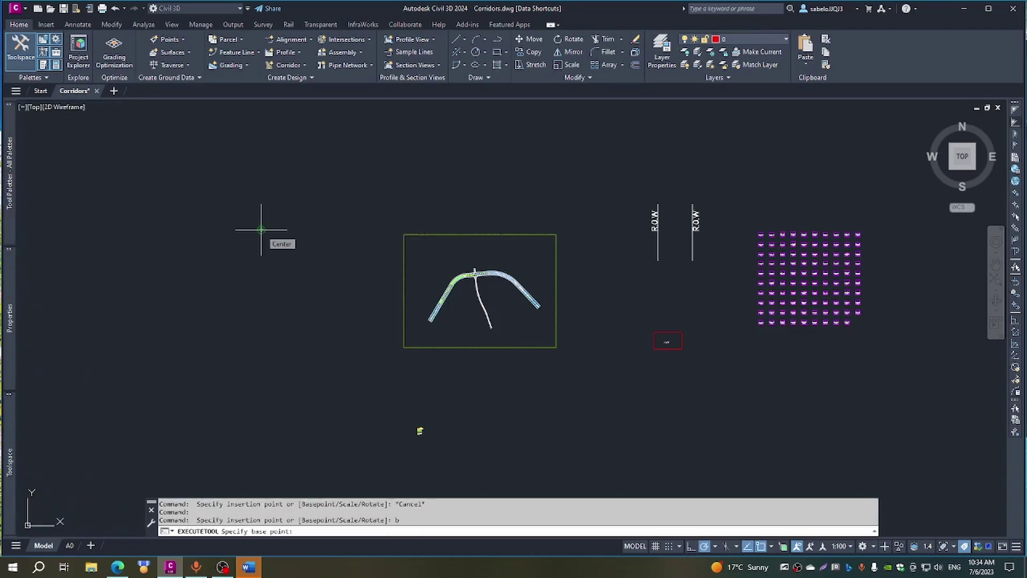
click(261, 230)
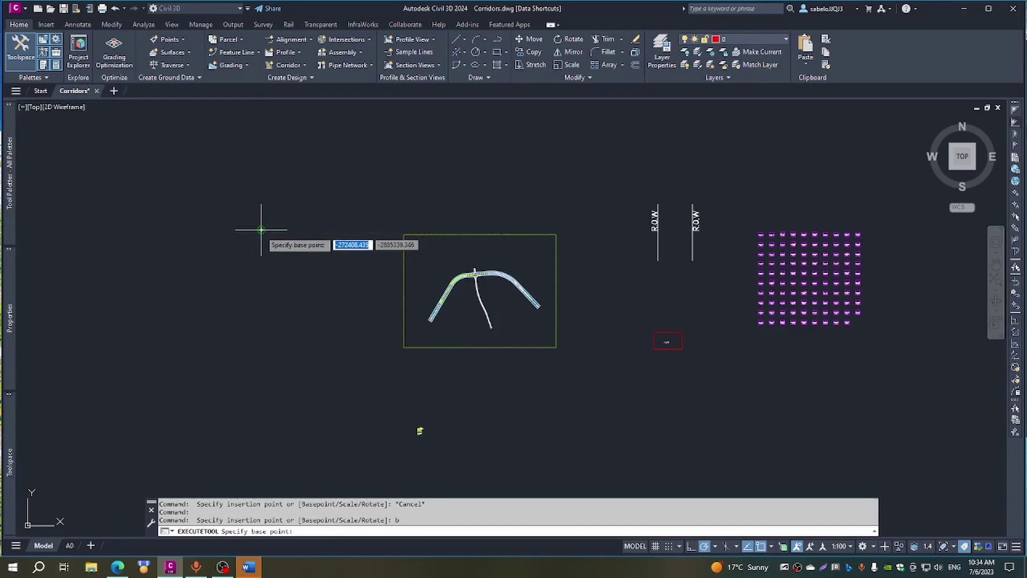
click(238, 211)
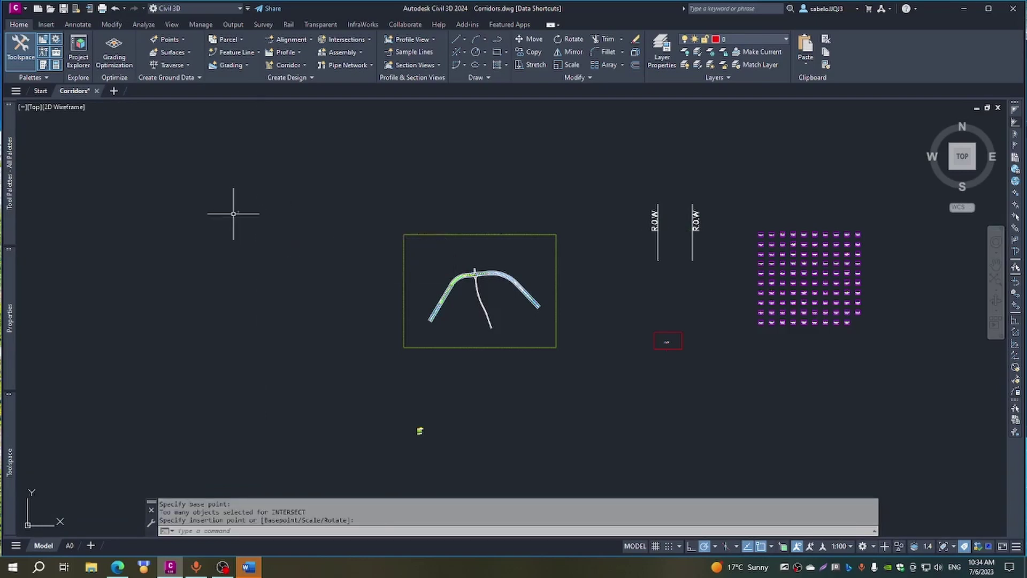
scroll(233, 212, up, 3)
scroll(278, 227, down, 5)
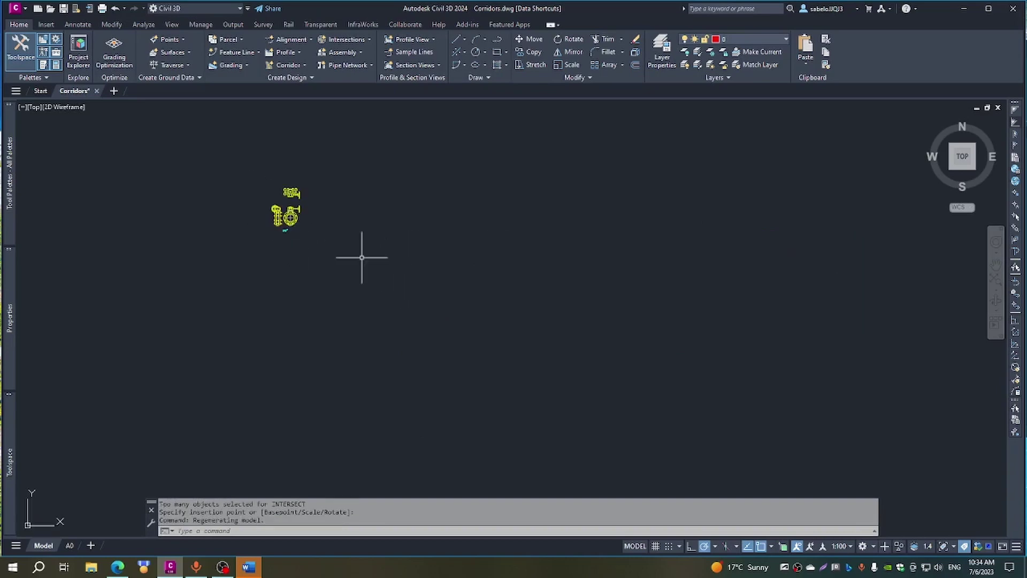
scroll(256, 206, up, 4)
- Insert the valve block with its three views near the previously placed fitting and inspect its detail
scroll(273, 200, down, 6)
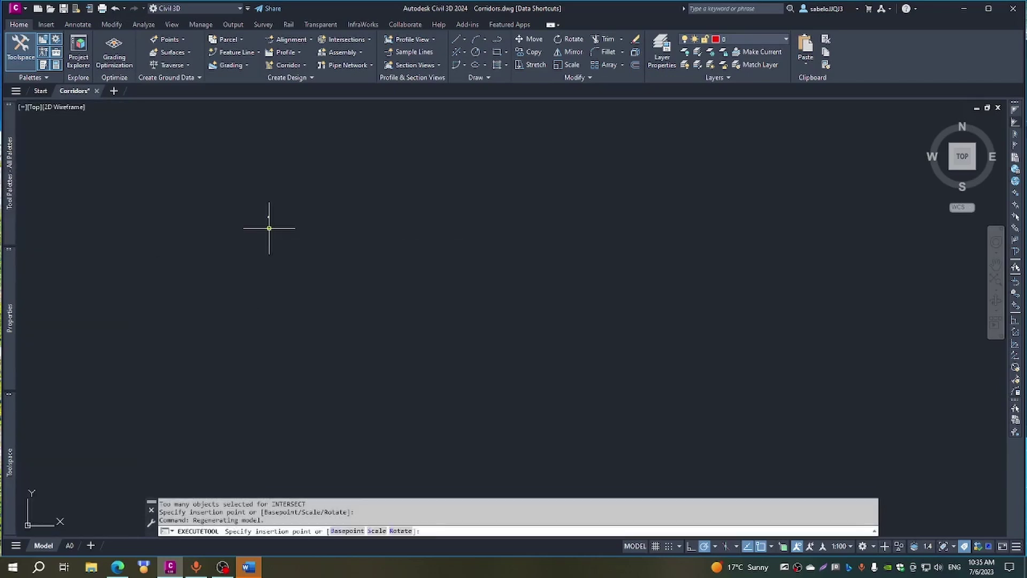
click(269, 226)
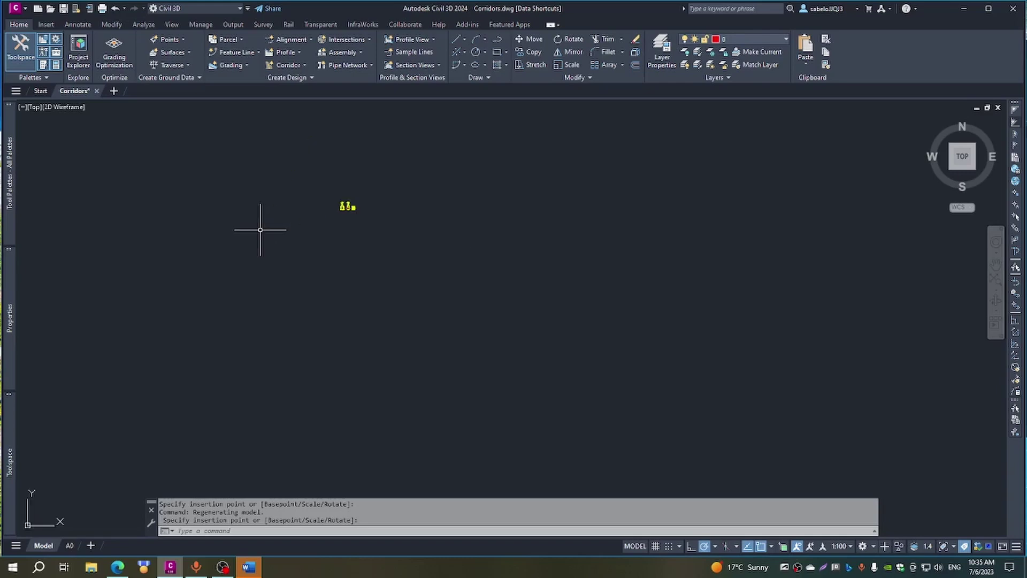
scroll(349, 212, up, 5)
scroll(326, 181, up, 6)
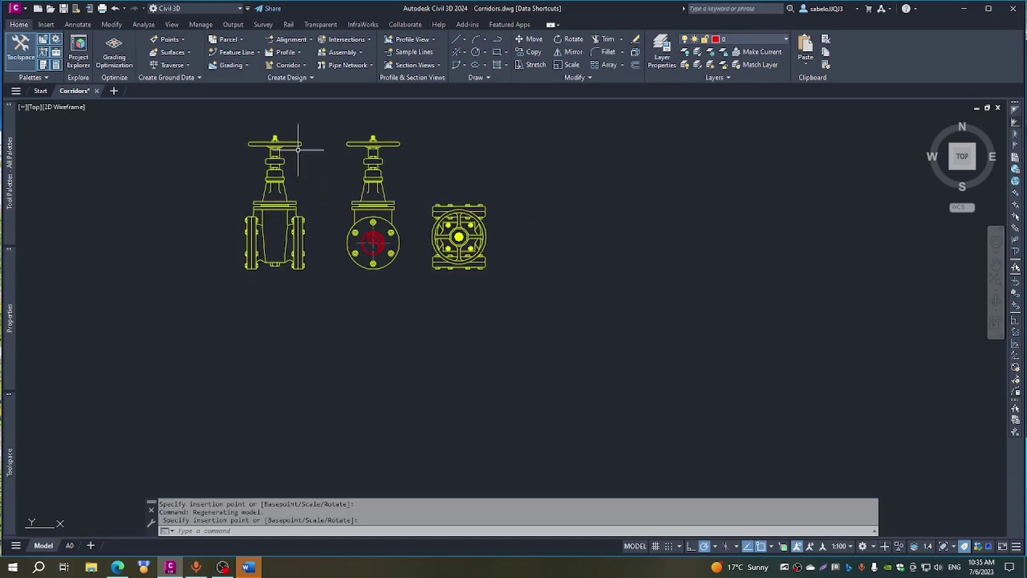
scroll(293, 145, down, 6)
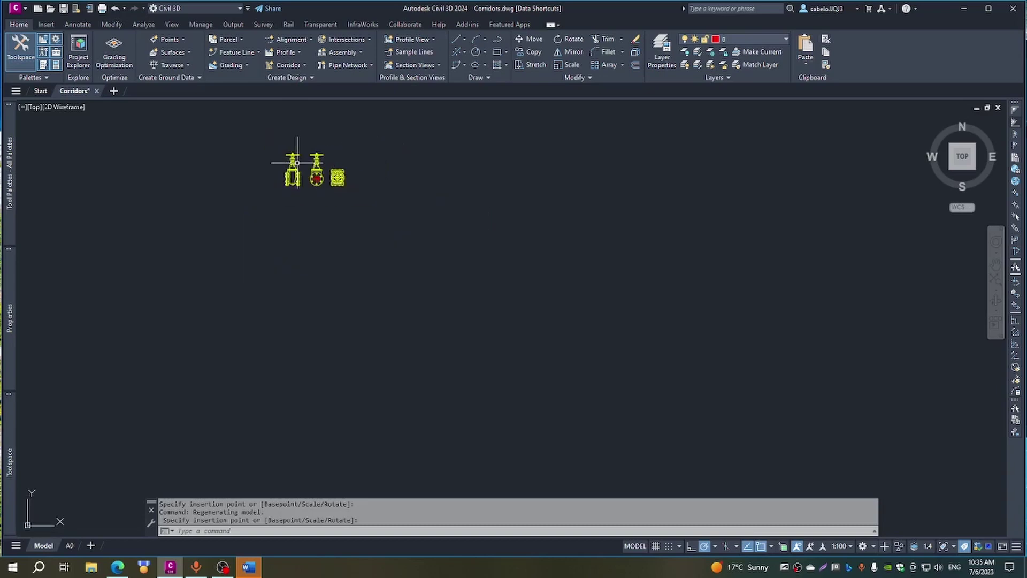